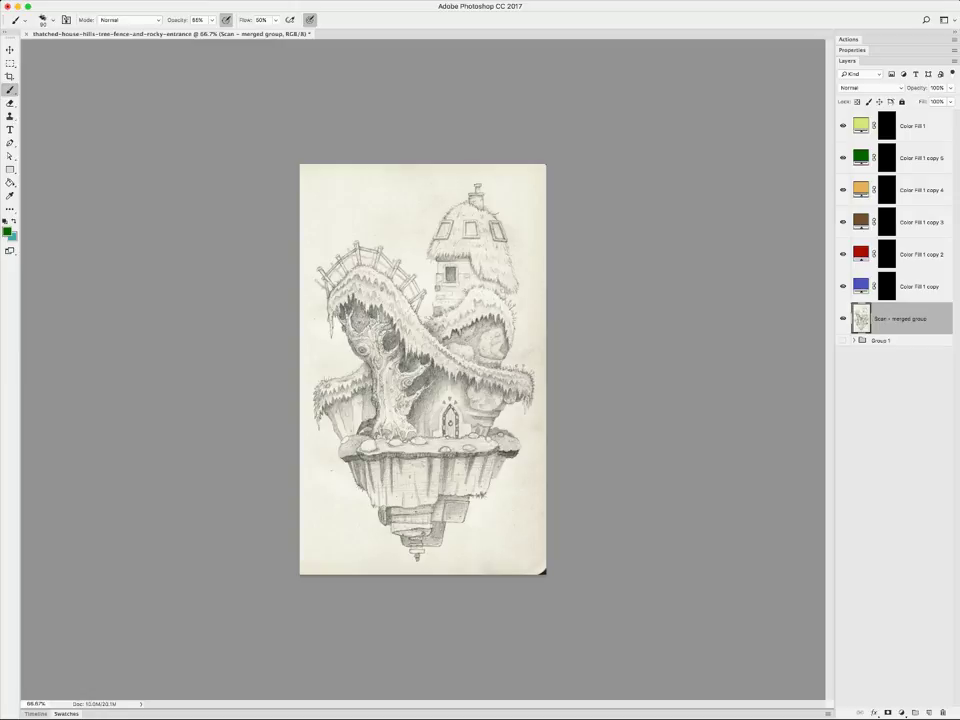
Expand Group 1 and hide all Color Fill layers and the merged scan
click(853, 340)
drag(843, 157, 843, 318)
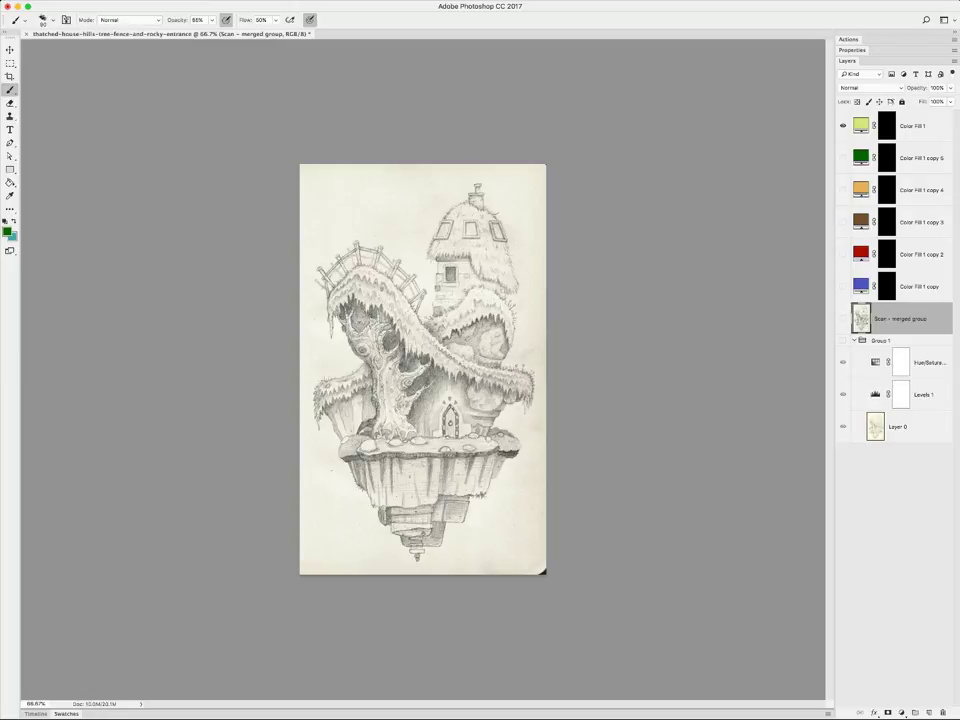
click(843, 125)
Show Group 1's original scan with only the Levels 1 adjustment enabled
click(843, 340)
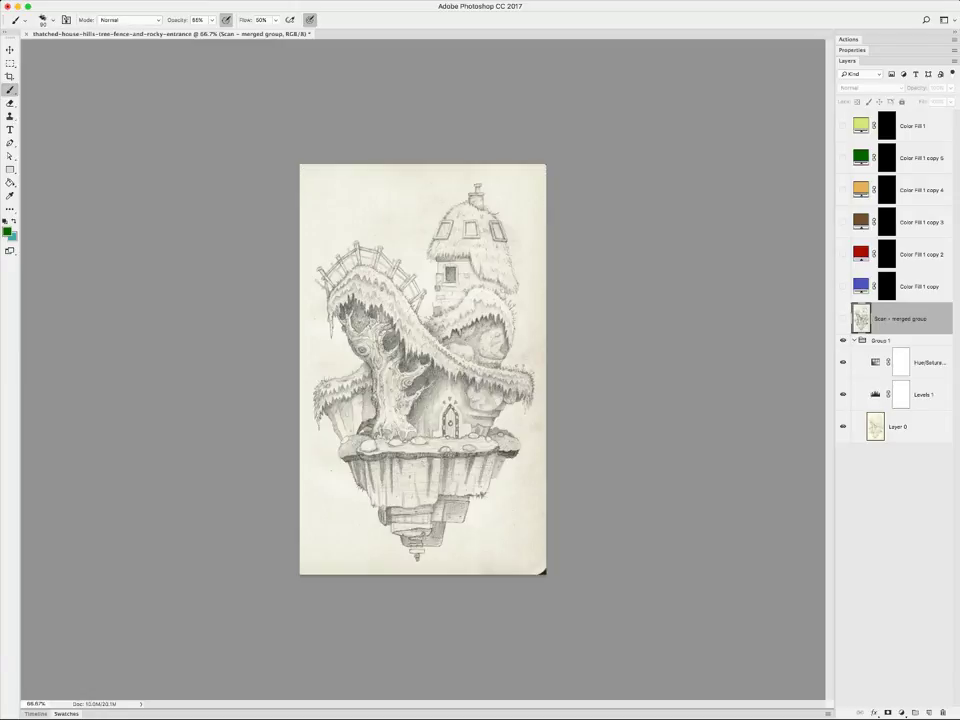
drag(843, 362, 843, 394)
click(910, 426)
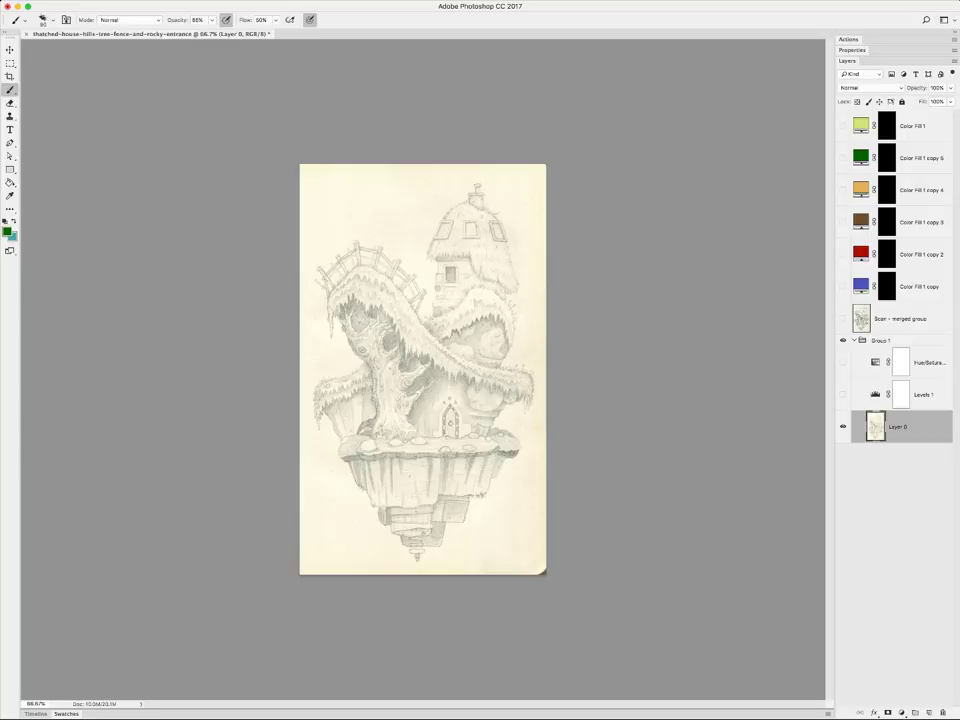
click(842, 394)
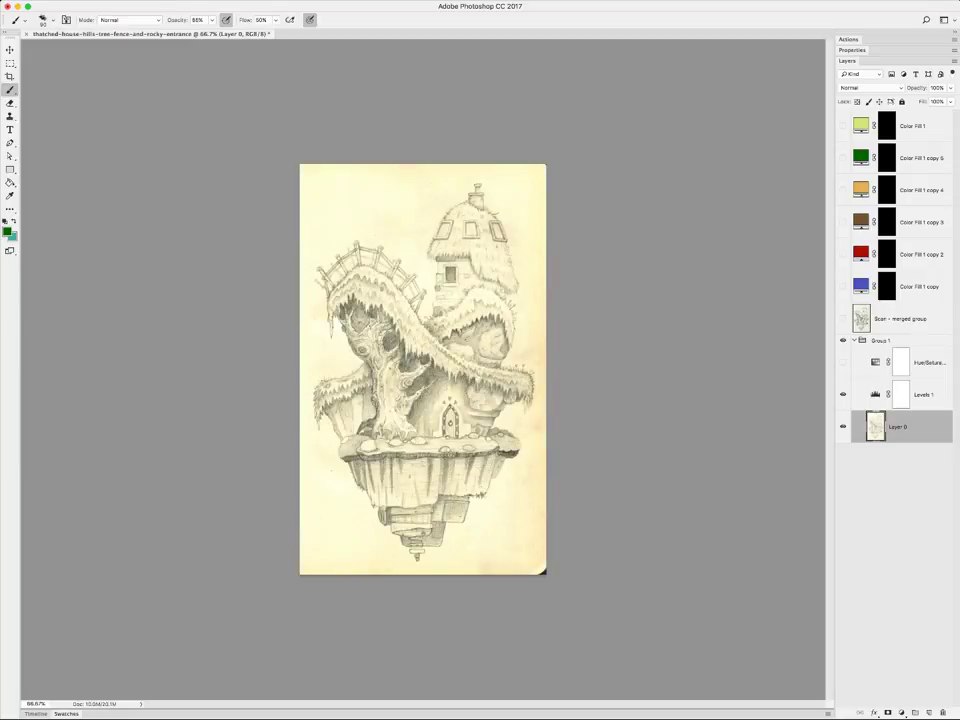
Open Levels 1 properties, widen the panel dock, and switch Hue/Saturation 1 back on
double_click(875, 394)
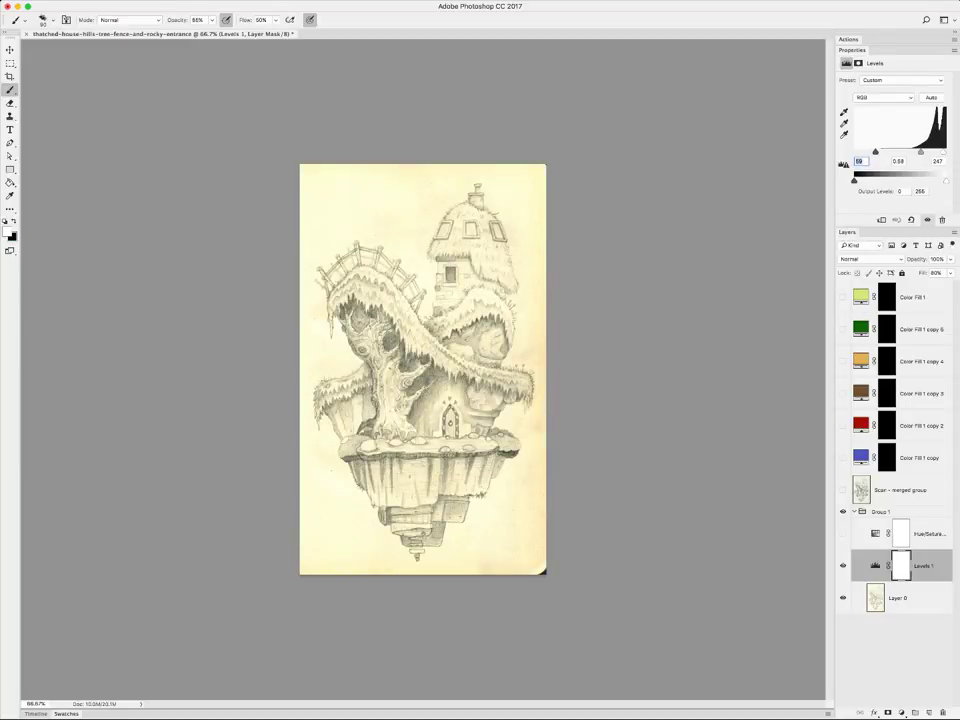
drag(835, 400, 562, 400)
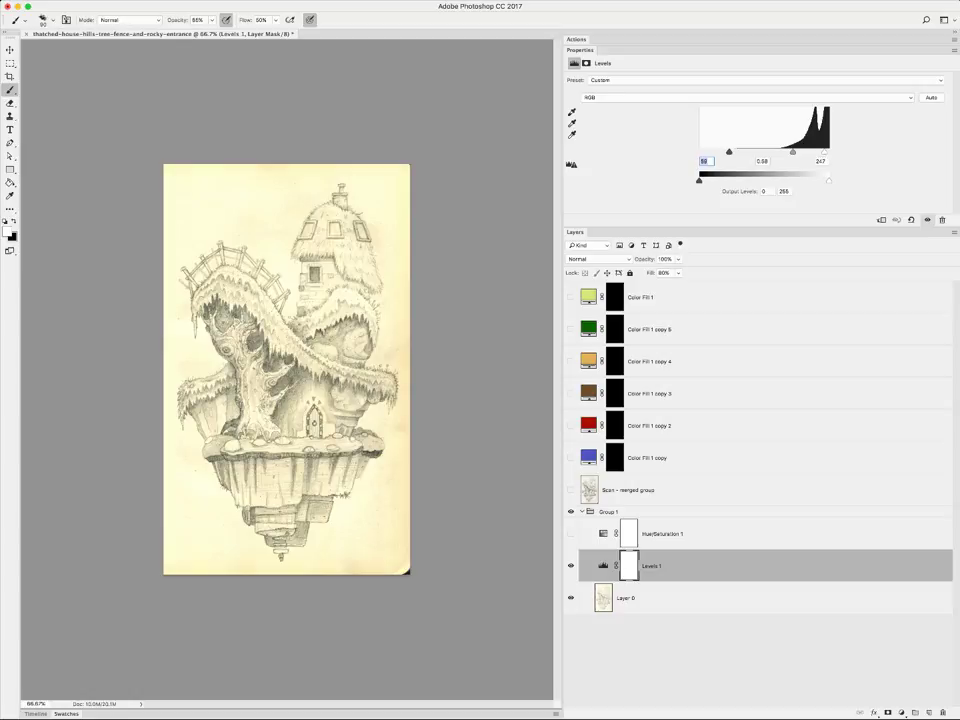
click(570, 533)
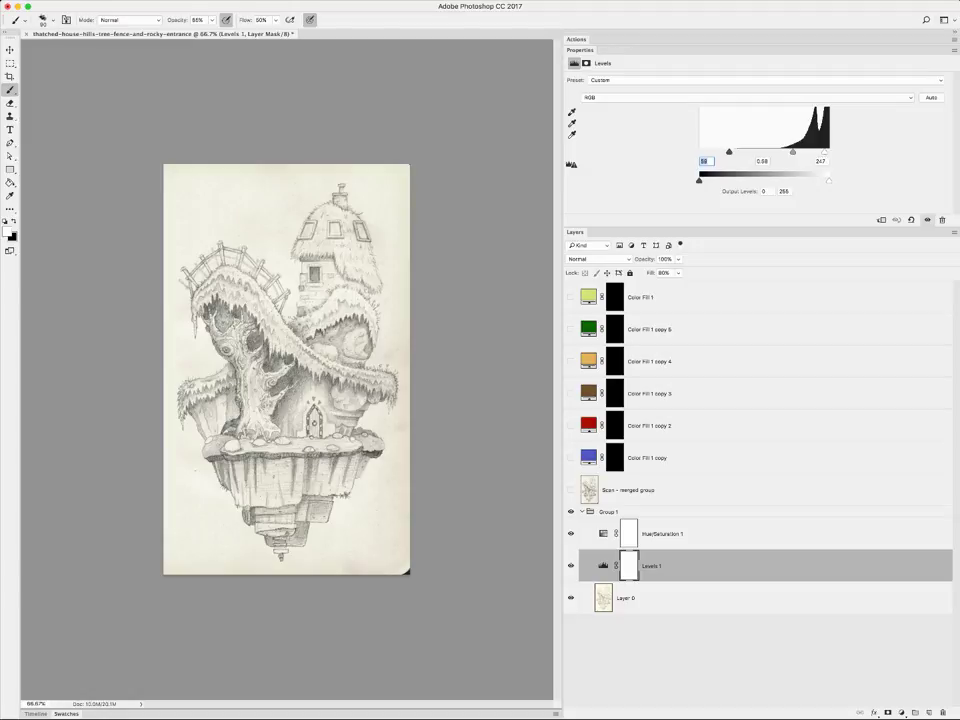
Review the Hue/Saturation (saturation -68) and Levels settings, toggling the Levels mask link
click(660, 533)
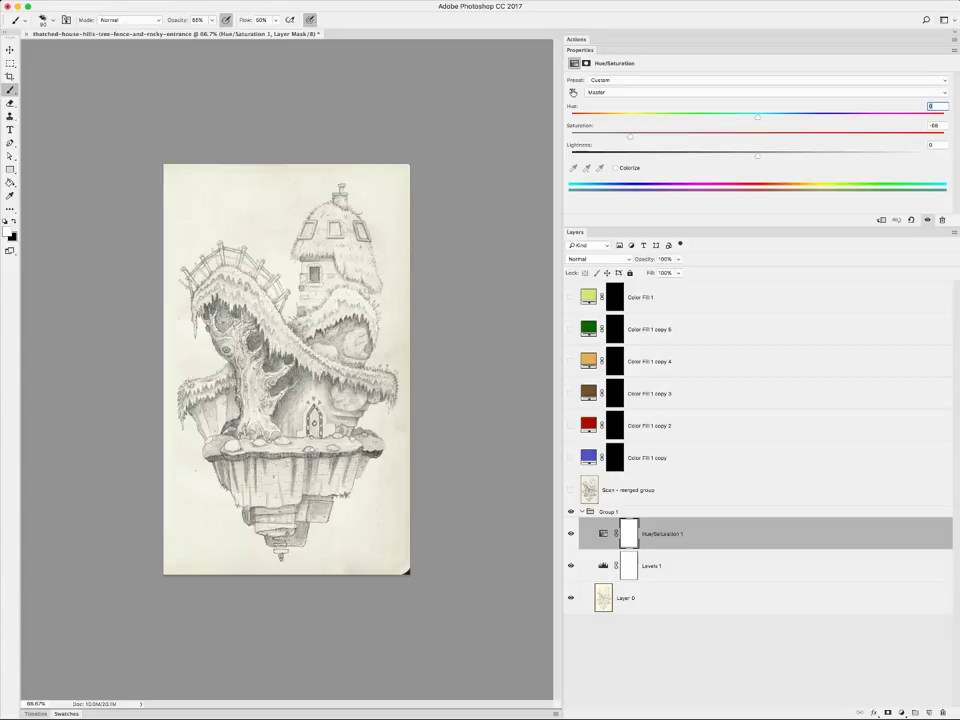
click(651, 566)
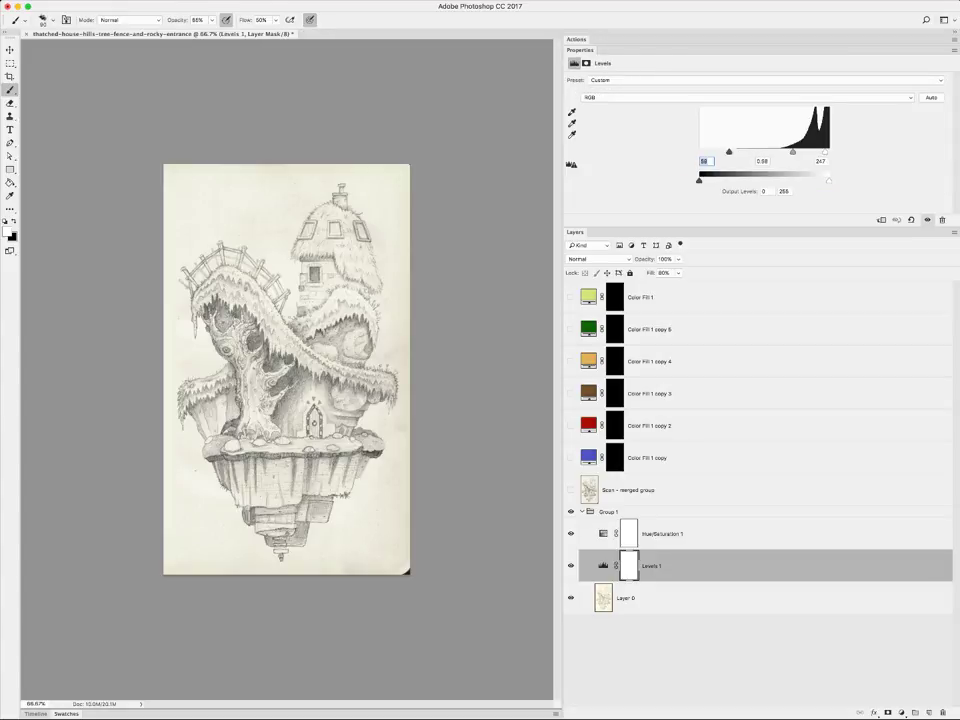
click(660, 534)
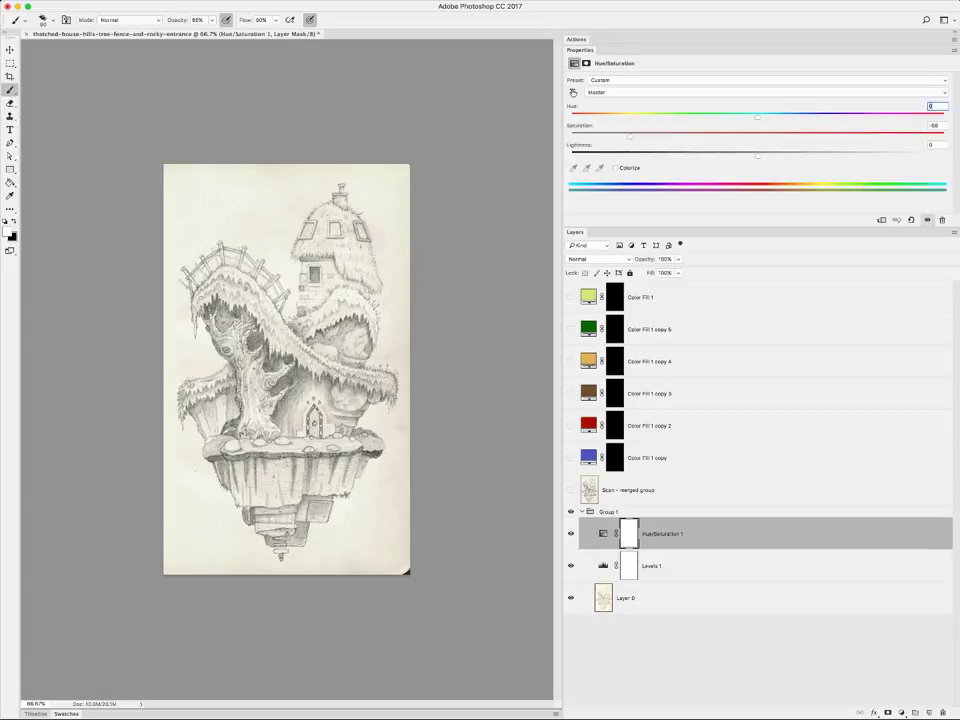
click(616, 565)
click(616, 565)
click(651, 566)
Collapse and hide Group 1, then show Scan - merged and the green Color Fill 1 copy 5 layer
click(620, 511)
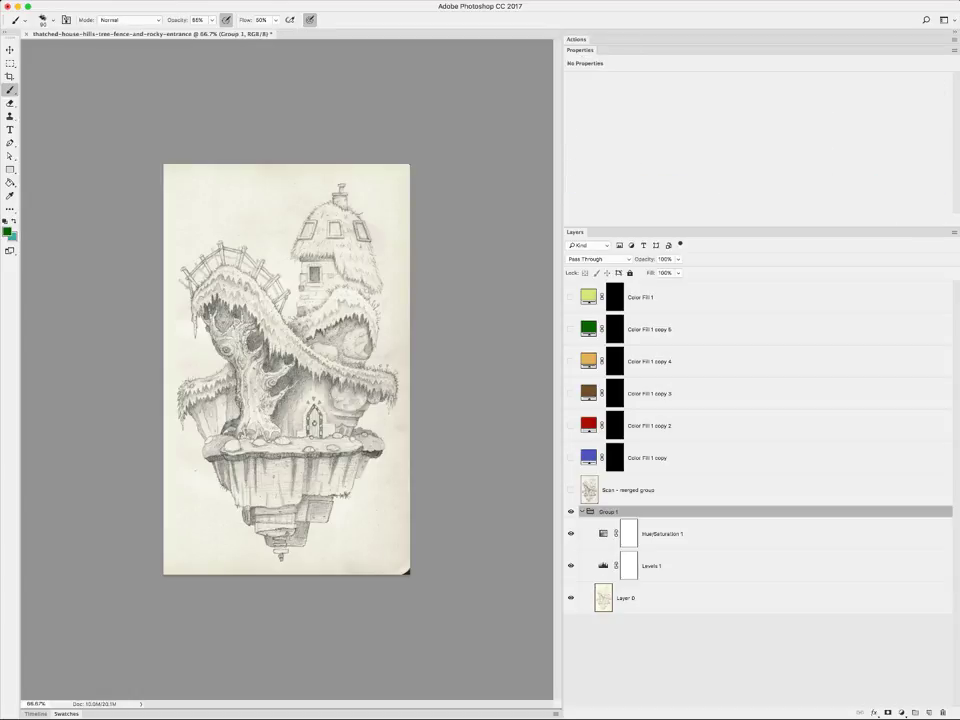
click(581, 511)
click(571, 511)
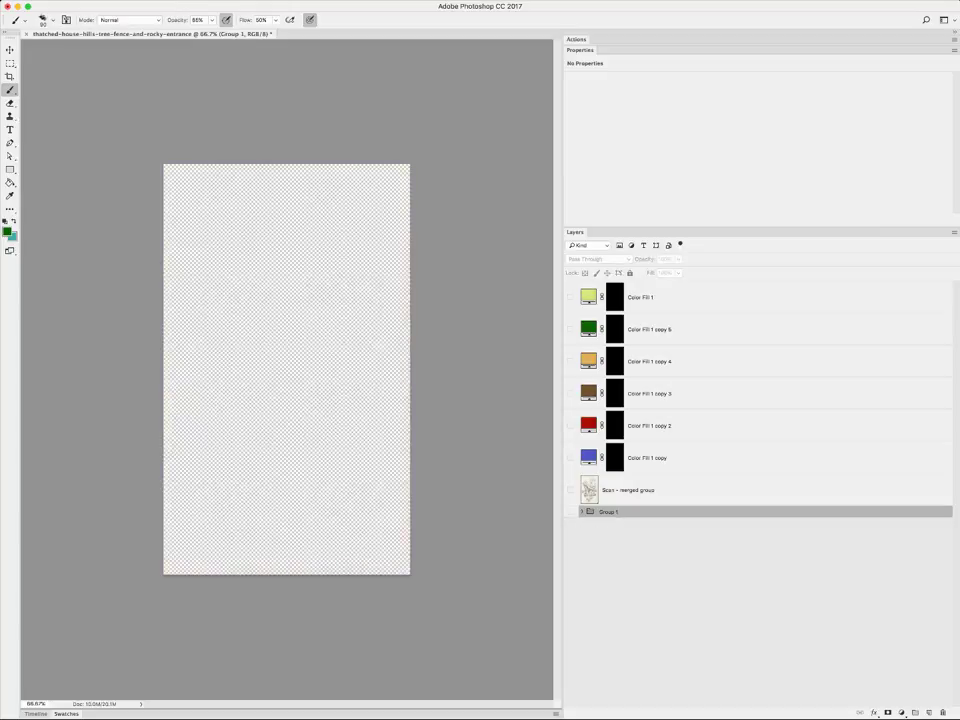
click(571, 490)
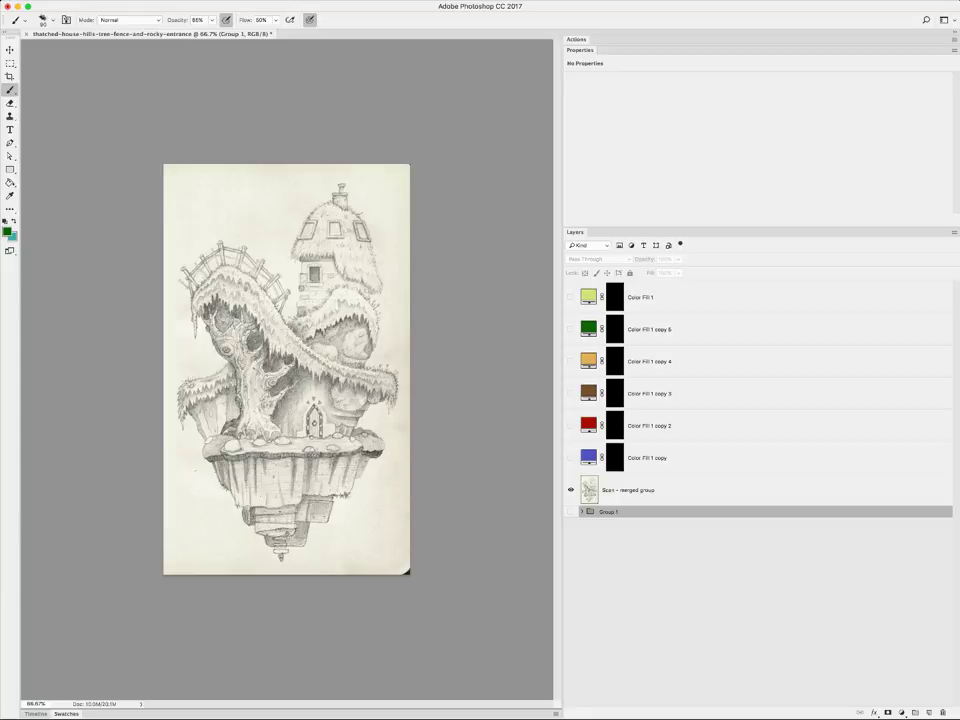
click(571, 329)
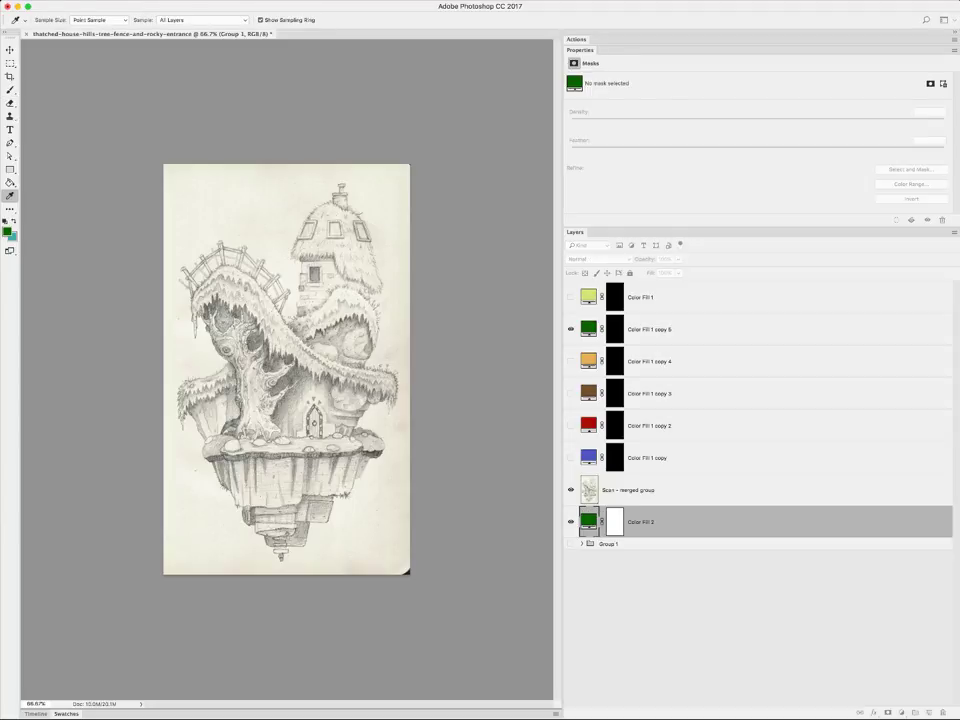
Bring Color Fill 2 to the top of the stack, hide Color Fill 1 copy 5, and target Color Fill 2's mask
key(b)
key(ctrl+shift+bracketright)
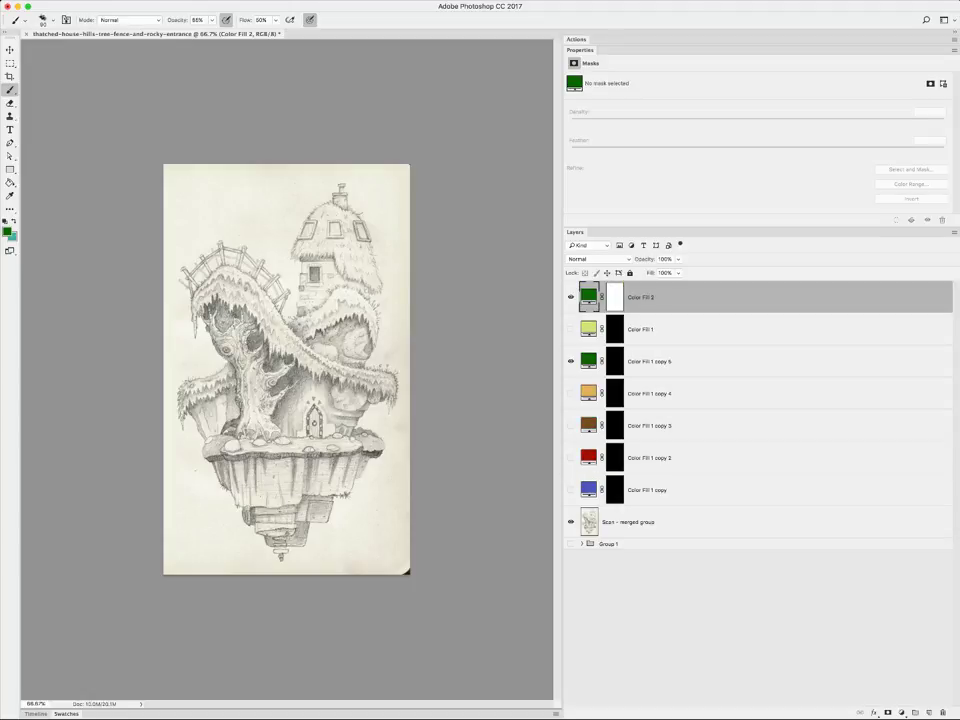
click(570, 361)
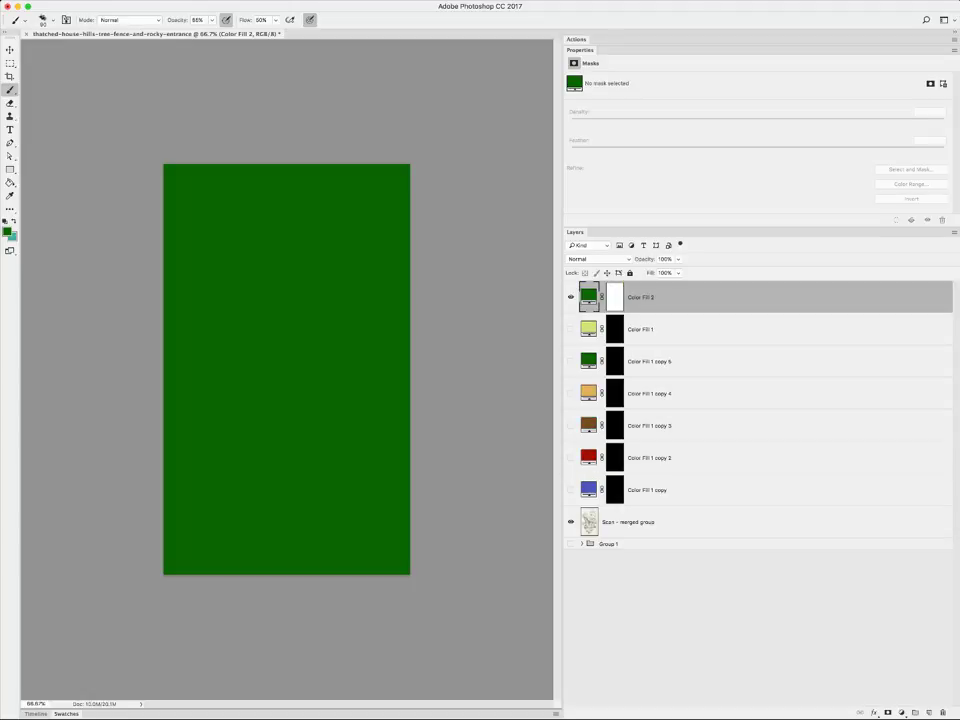
key(i)
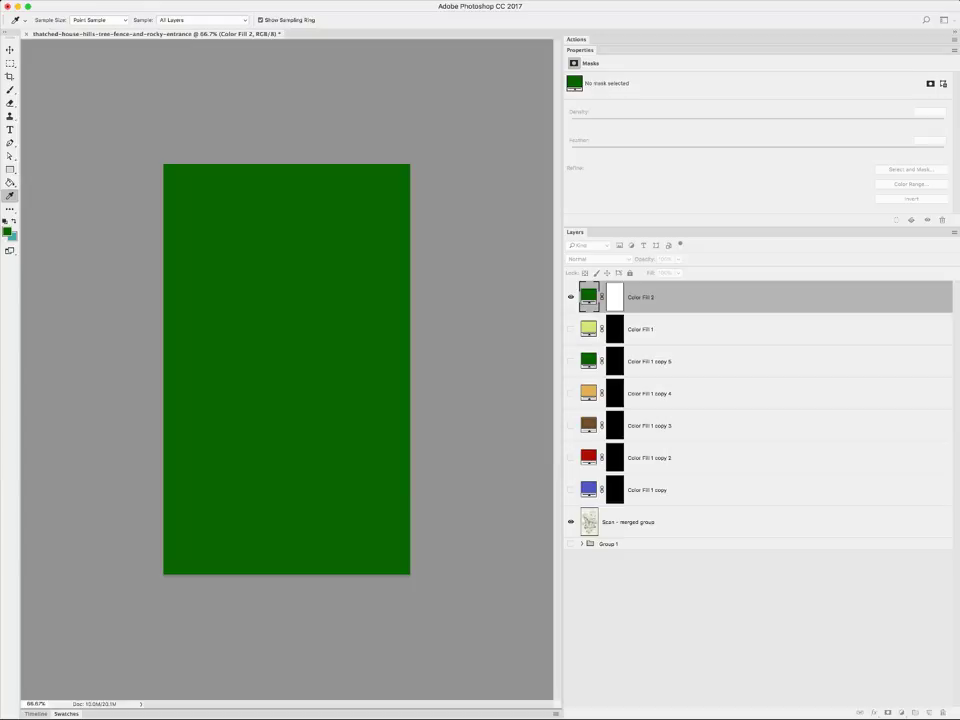
click(66, 714)
key(b)
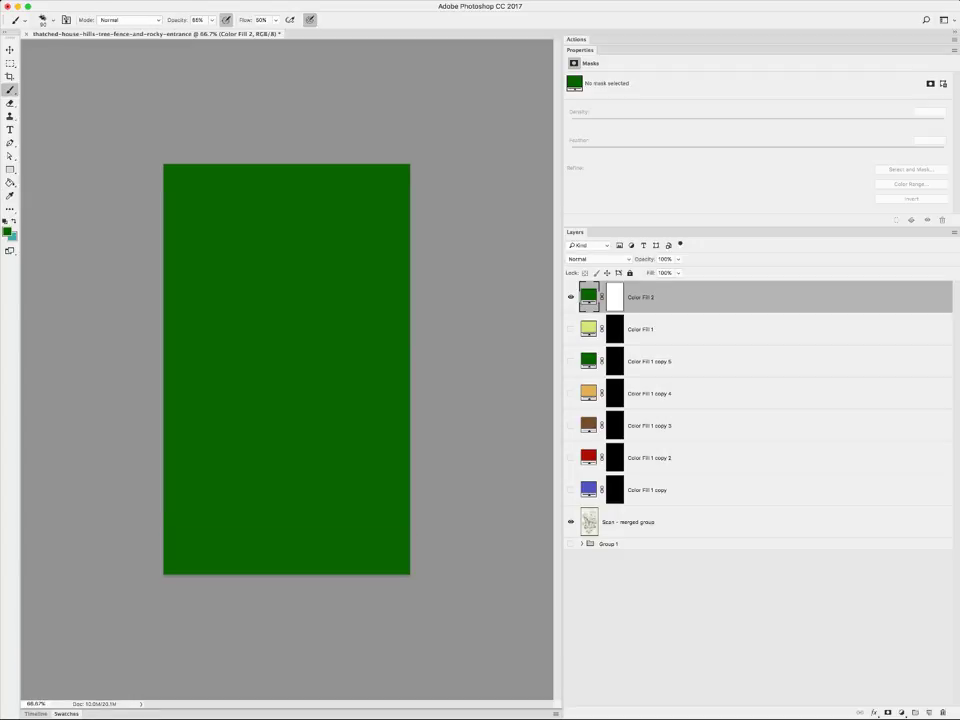
click(614, 297)
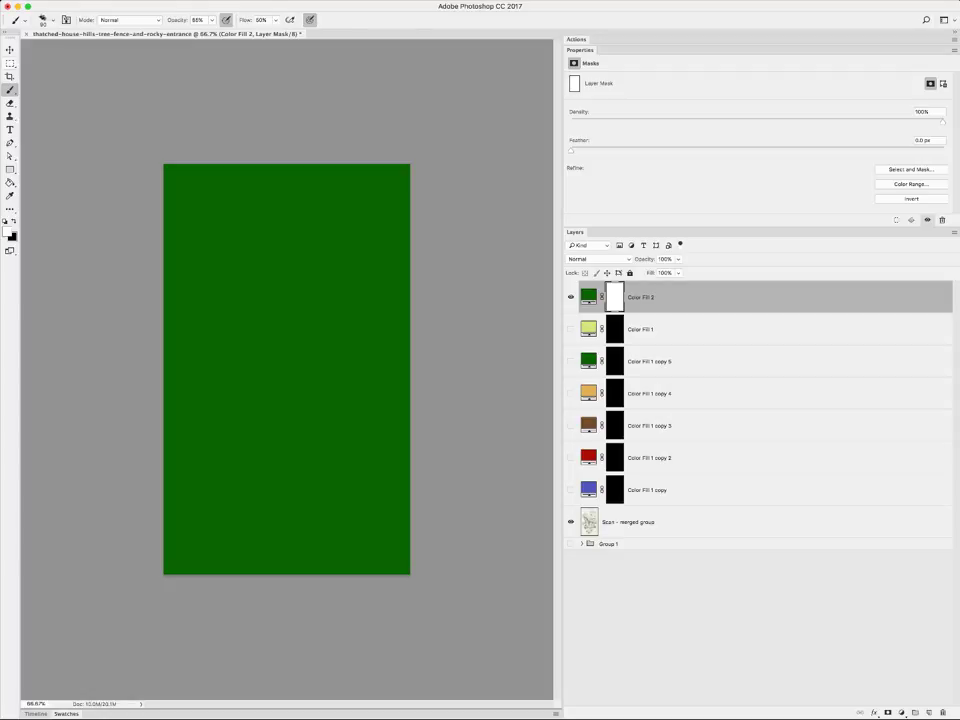
Fill Color Fill 2's mask entirely with black over the whole page, then deselect
key(m)
drag(164, 164, 410, 574)
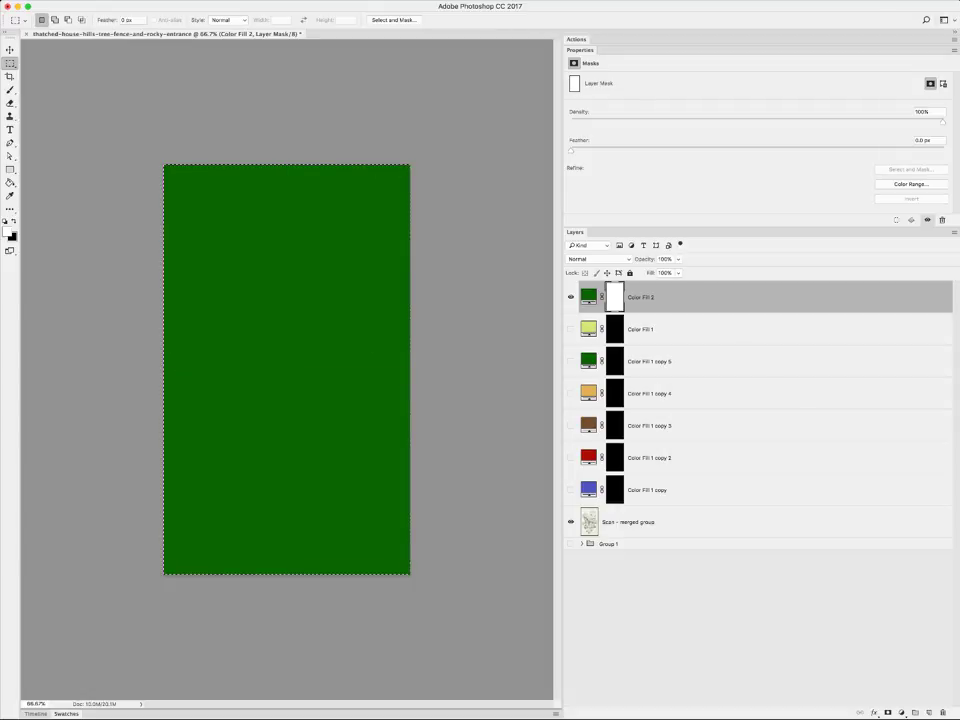
key(ctrl+i)
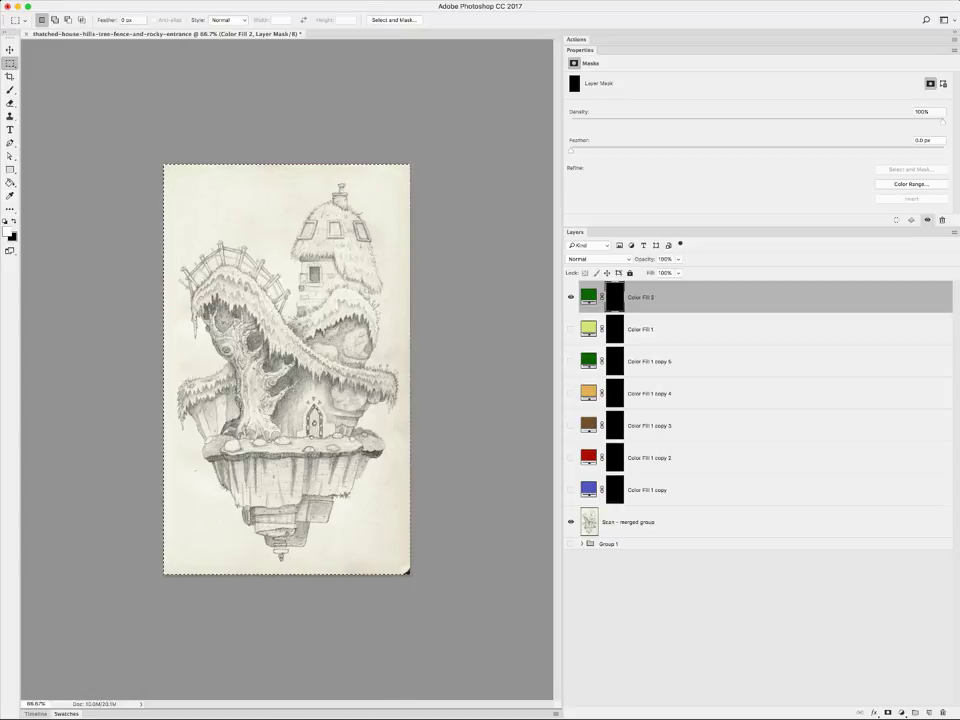
key(b)
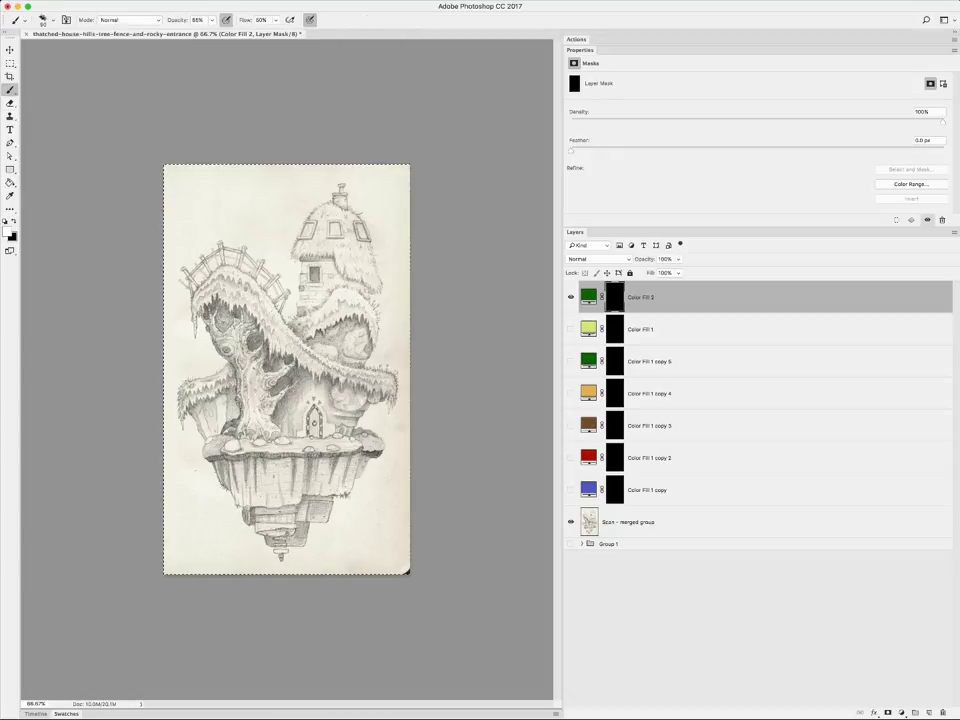
key(m)
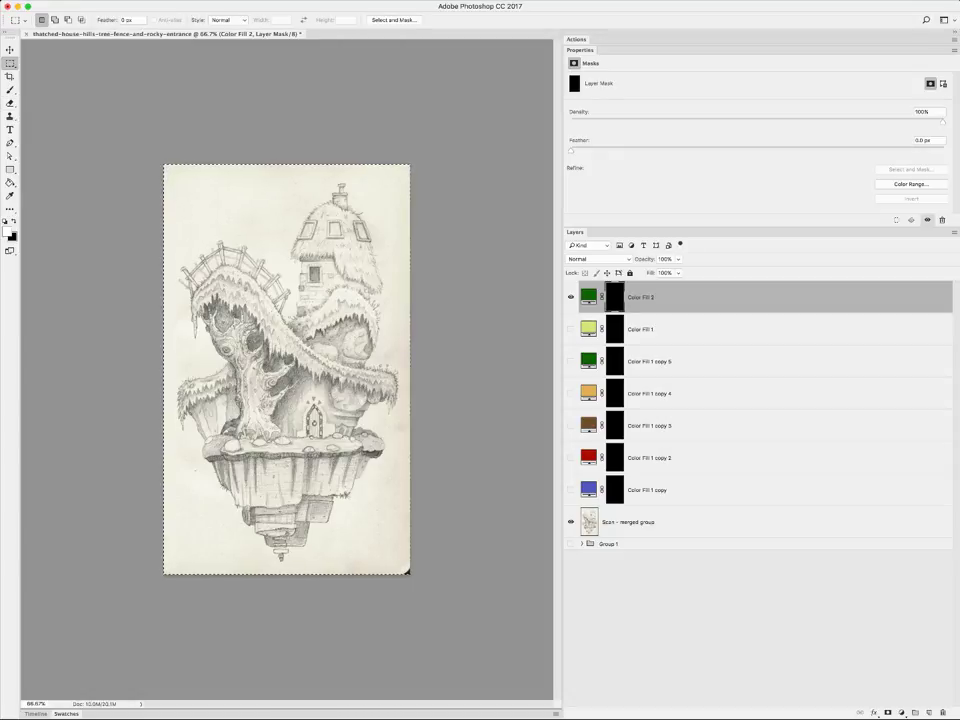
key(ctrl+d)
key(b)
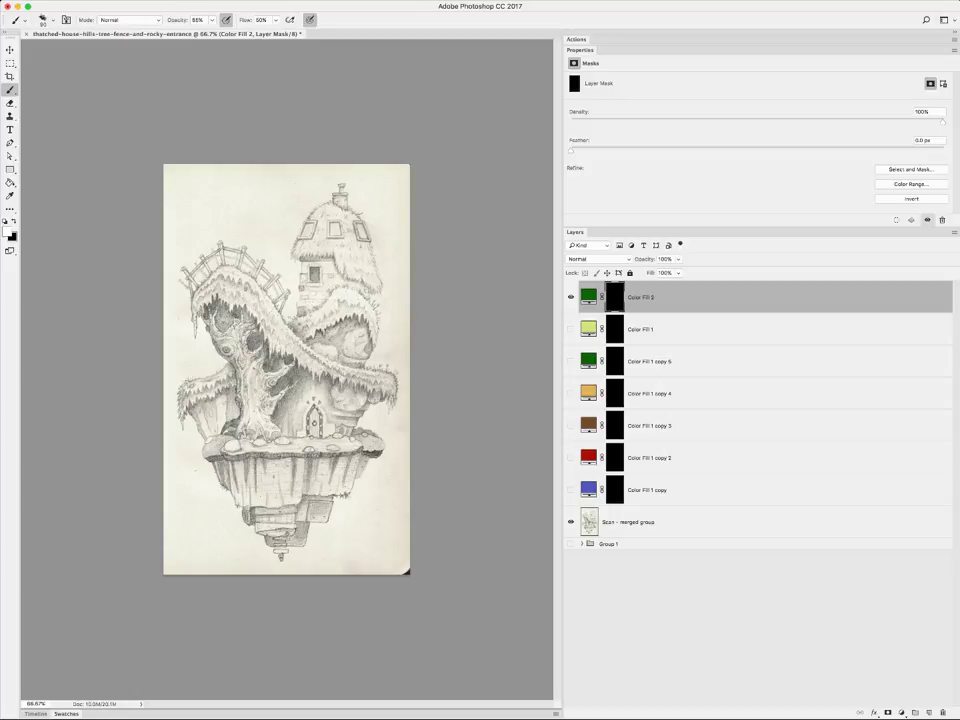
Enlarge the brush and paint a test stroke into the upper-left sky on Color Fill 2's mask
key(bracketright)
key(bracketright)
mouse_move(190, 195)
mouse_down()
mouse_move(266, 214)
mouse_move(295, 184)
mouse_move(258, 226)
mouse_move(185, 210)
mouse_up()
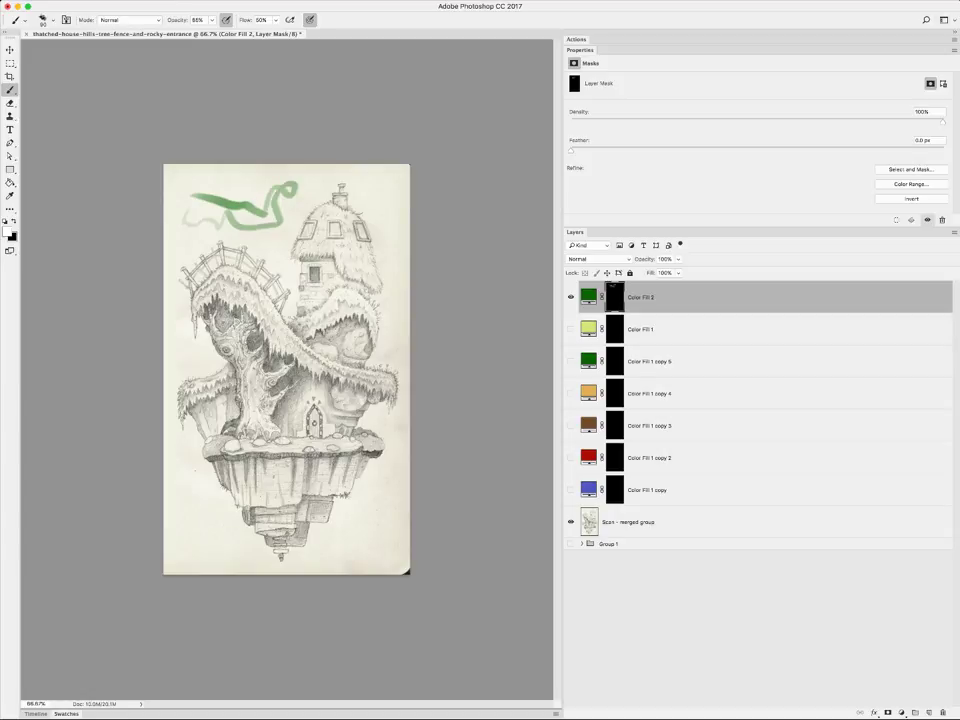
Clear the green strokes from Color Fill 2's mask and drag the layer down the Layers panel
key(ctrl+BackSpace)
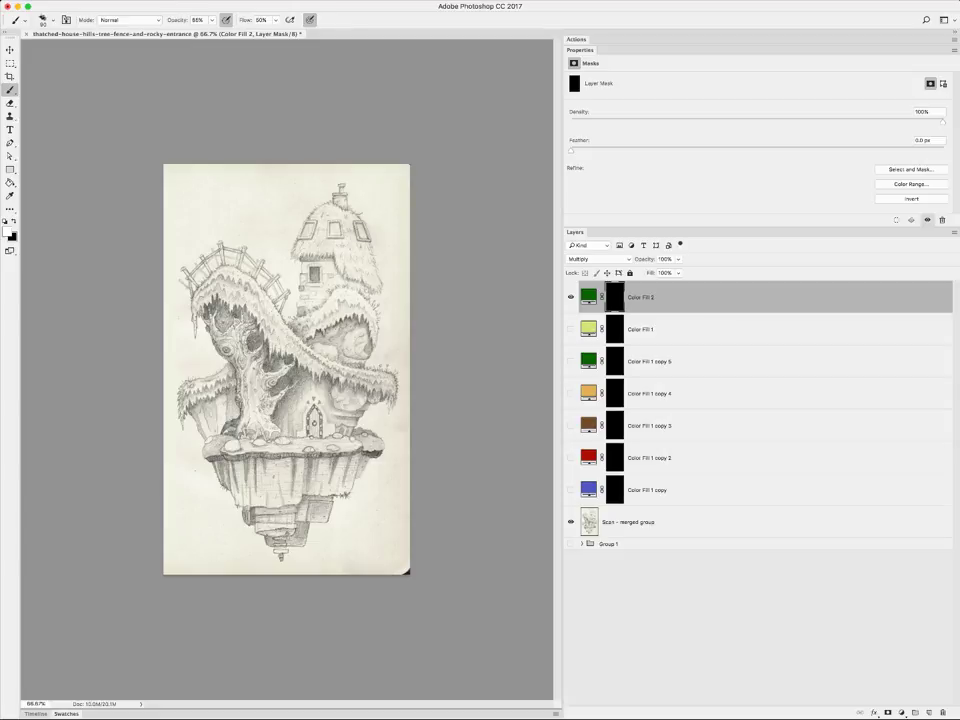
mouse_move(677, 535)
mouse_down()
mouse_move(677, 343)
mouse_move(677, 548)
mouse_move(928, 711)
mouse_up()
Delete Color Fill 2 and target the mask of Color Fill 1 copy 5
click(942, 712)
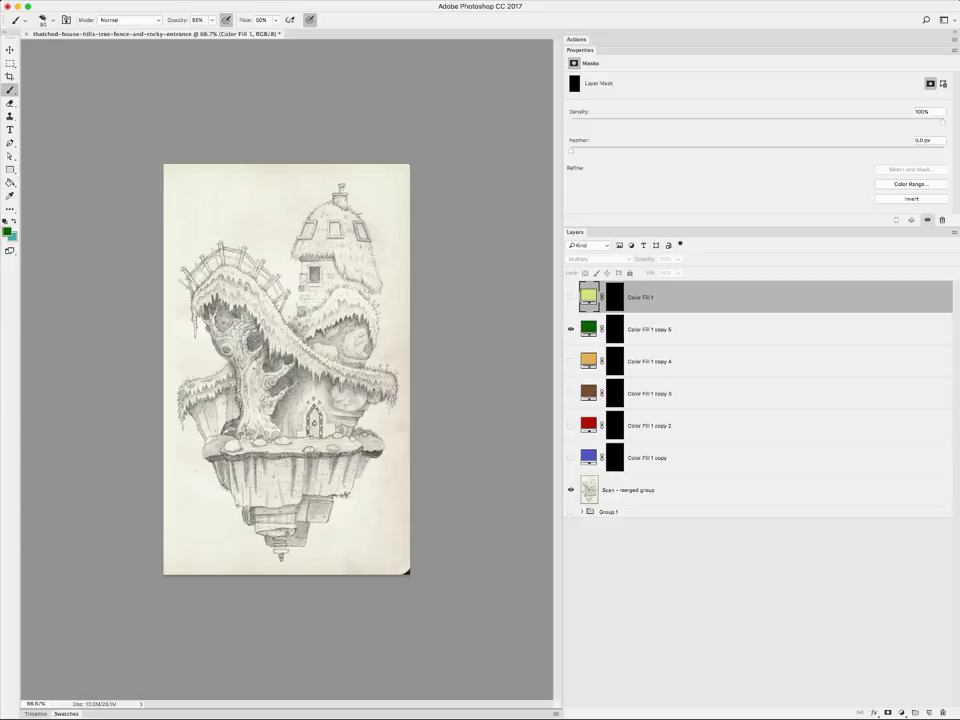
click(614, 329)
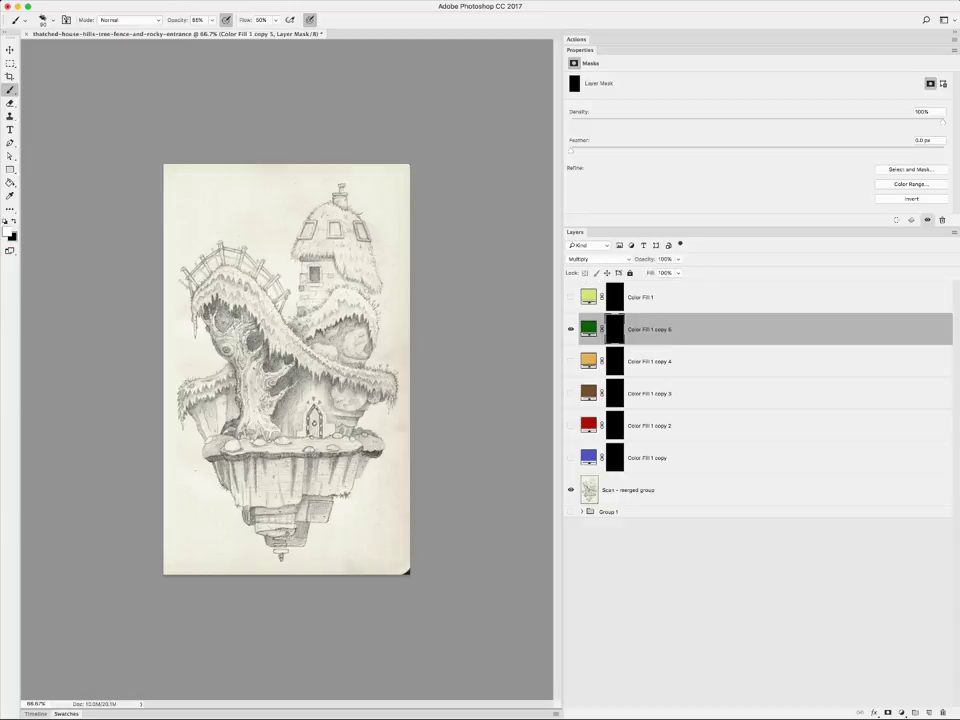
click(66, 713)
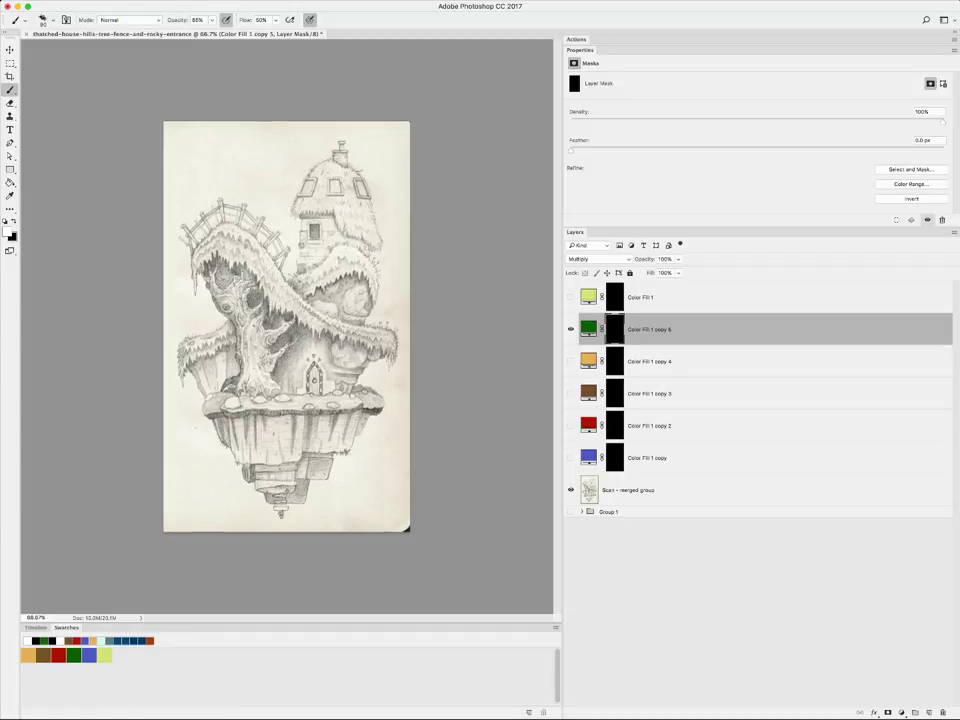
click(66, 627)
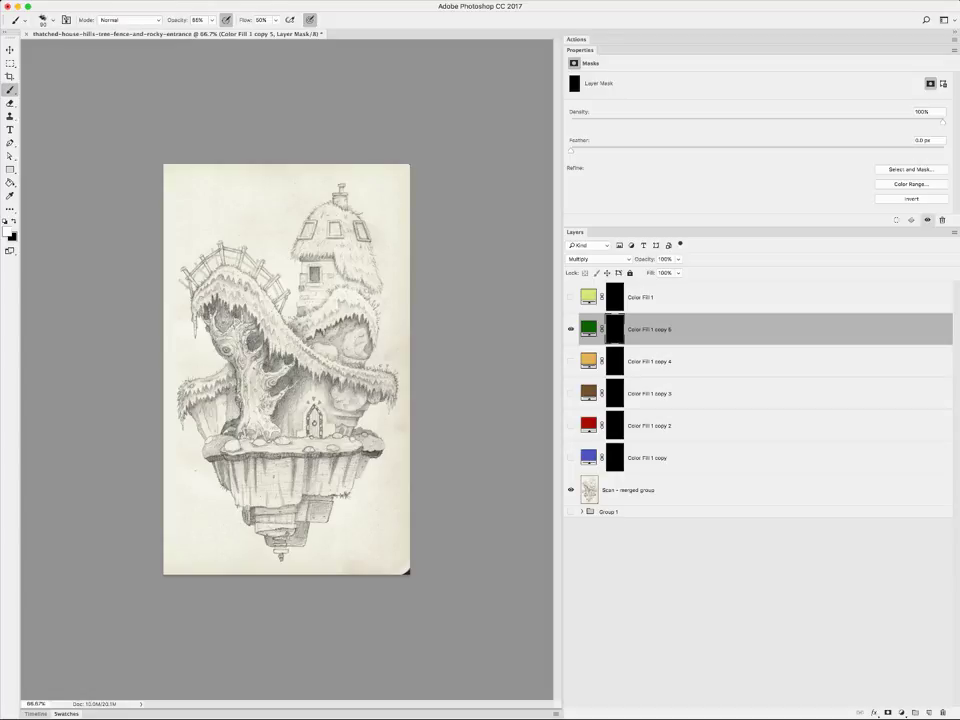
Zoom to 200% on the fenced hilltop above the tree
key(super+equal)
key(super+equal)
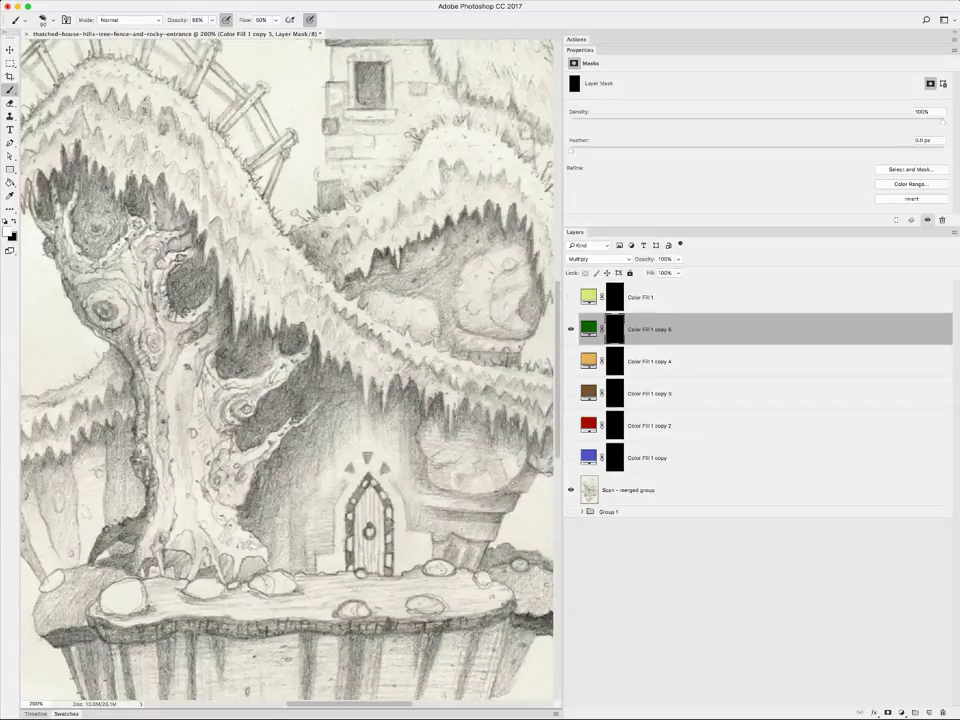
scroll(285, 370, up, 10)
scroll(285, 370, left, 5)
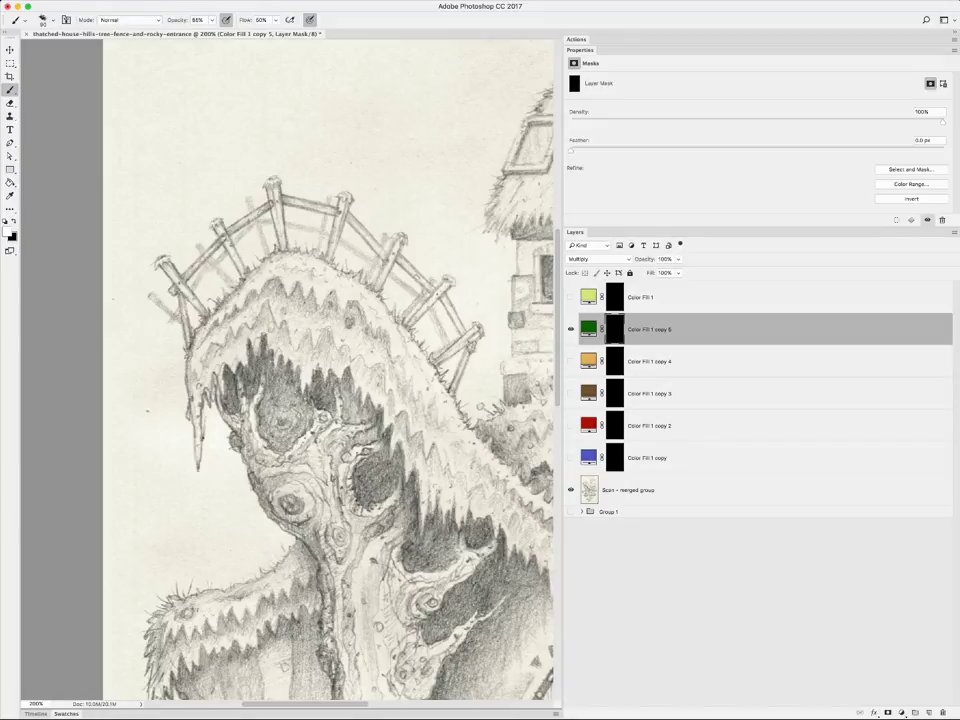
Paint green over the hilltop's left slope, top ridge, right slope and lower edge under the fence
mouse_move(262, 285)
mouse_down()
mouse_move(255, 300)
mouse_move(272, 322)
mouse_move(232, 318)
mouse_move(195, 378)
mouse_move(199, 445)
mouse_up()
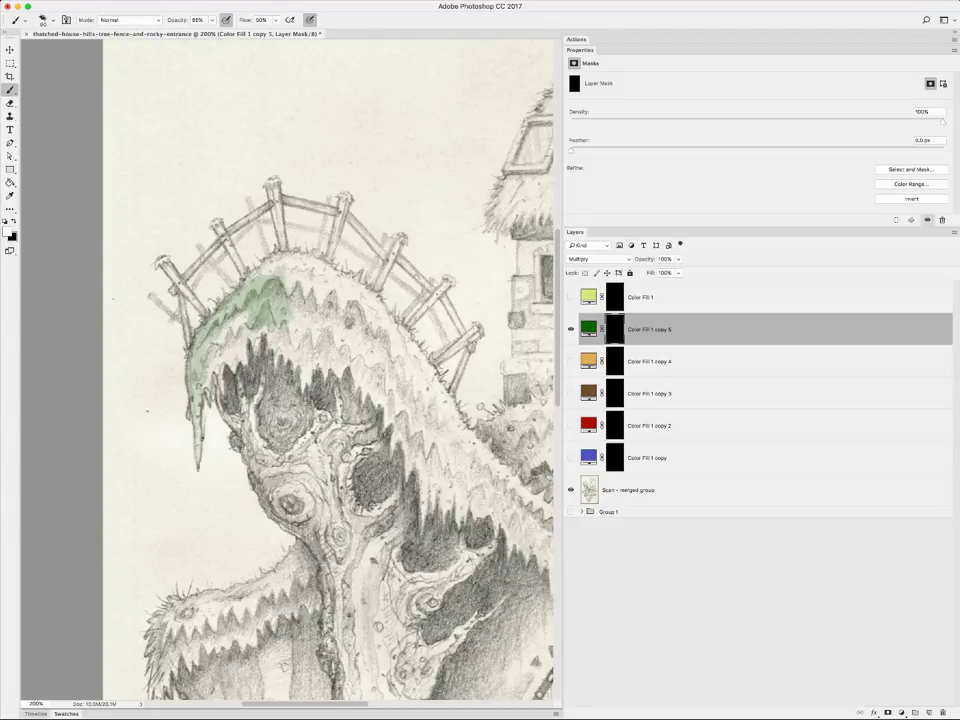
drag(215, 325, 222, 370)
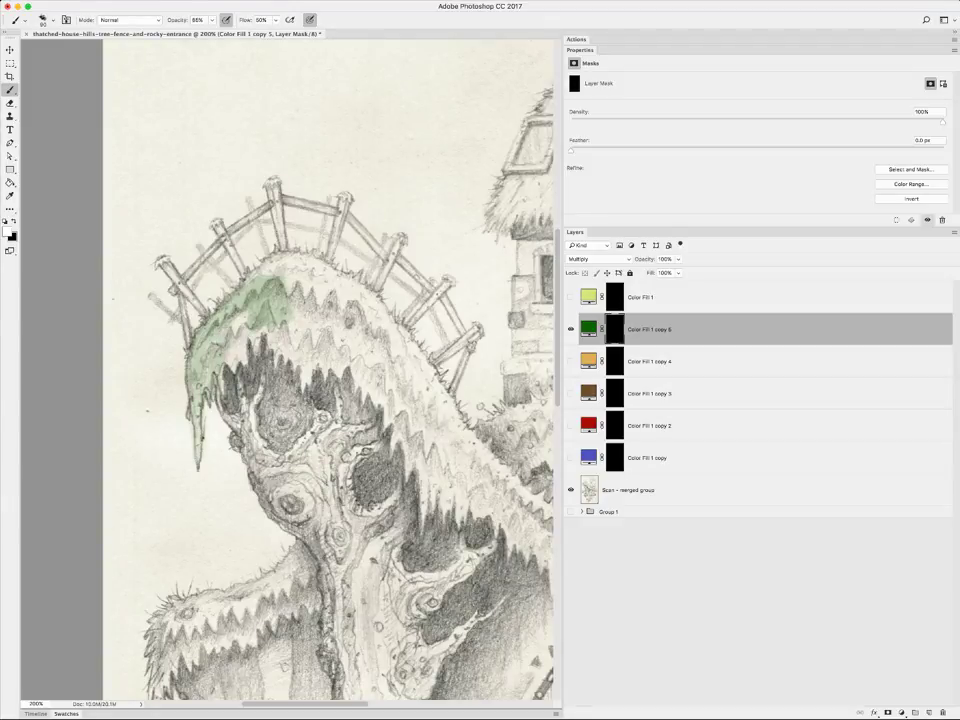
drag(238, 315, 238, 350)
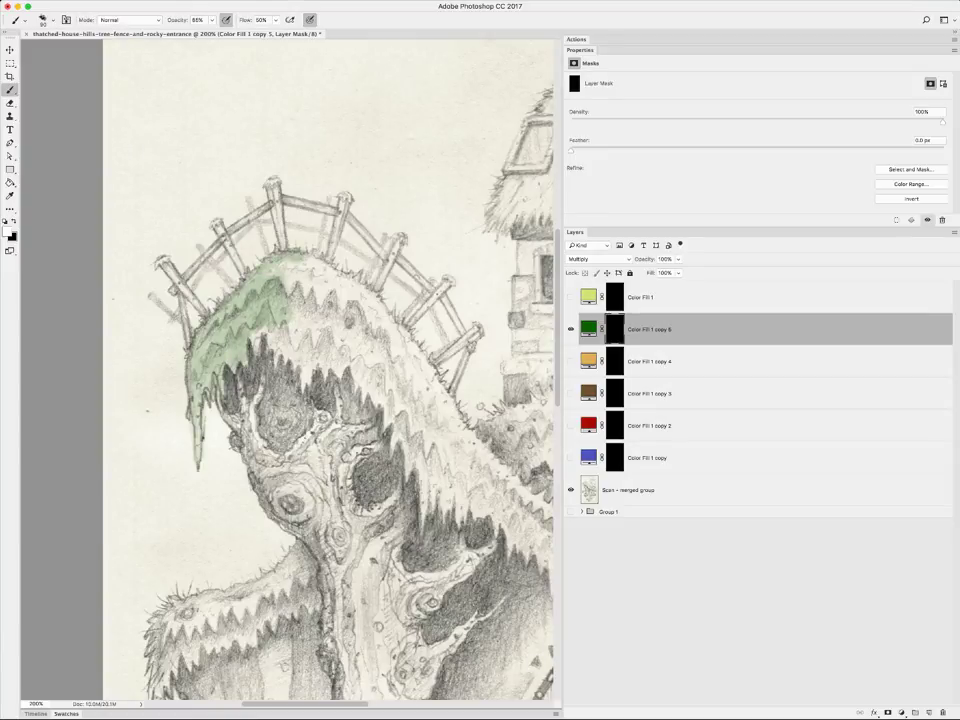
drag(270, 262, 365, 298)
drag(282, 258, 428, 392)
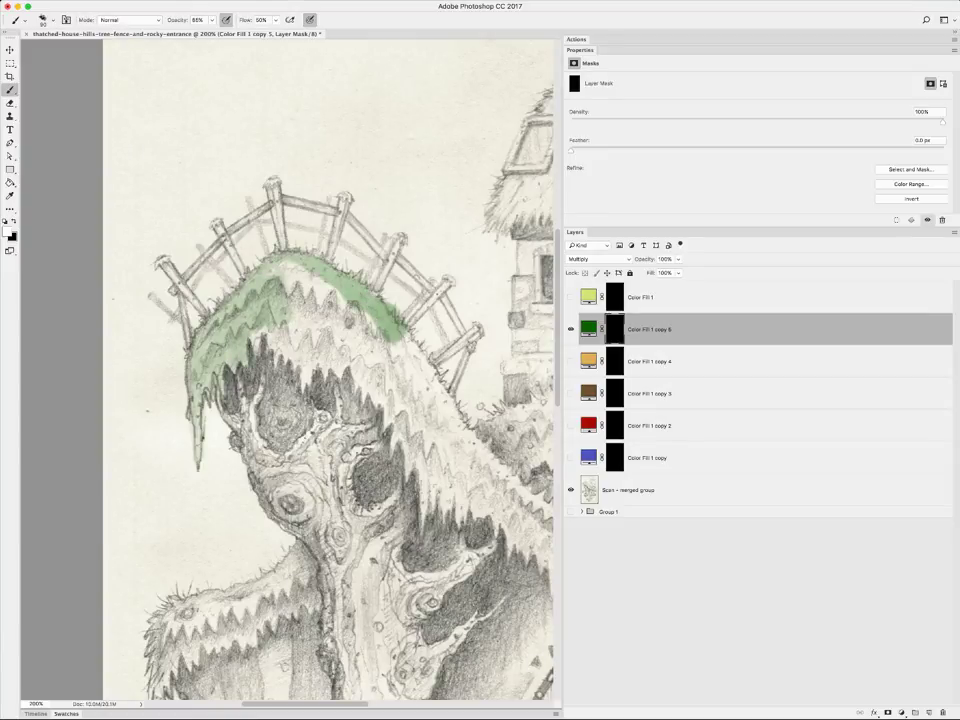
mouse_move(322, 280)
mouse_down()
mouse_move(497, 482)
mouse_move(256, 226)
mouse_move(225, 205)
mouse_move(212, 210)
mouse_move(255, 250)
mouse_move(242, 258)
mouse_move(264, 258)
mouse_move(203, 246)
mouse_move(191, 256)
mouse_move(232, 270)
mouse_move(236, 285)
mouse_move(250, 270)
mouse_move(256, 282)
mouse_move(288, 284)
mouse_move(292, 294)
mouse_move(266, 290)
mouse_move(270, 304)
mouse_move(298, 292)
mouse_move(280, 308)
mouse_move(314, 320)
mouse_up()
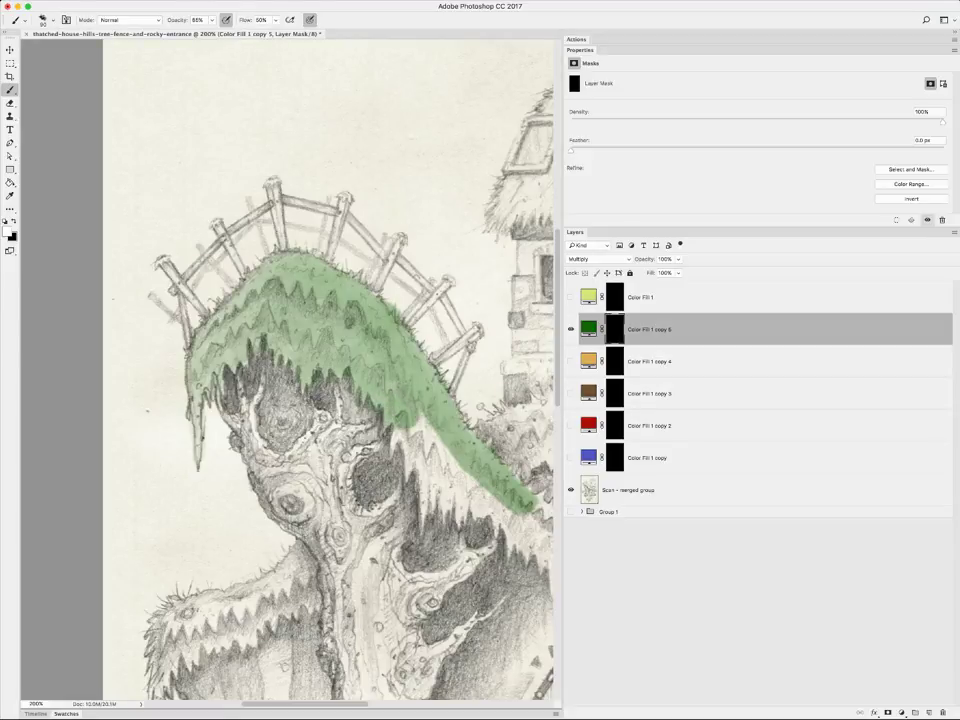
mouse_move(416, 418)
mouse_down()
mouse_move(418, 468)
mouse_move(438, 480)
mouse_move(430, 440)
mouse_move(460, 470)
mouse_move(440, 485)
mouse_up()
mouse_move(314, 358)
mouse_down()
mouse_move(322, 395)
mouse_move(348, 372)
mouse_move(356, 396)
mouse_move(374, 380)
mouse_move(400, 384)
mouse_move(374, 408)
mouse_up()
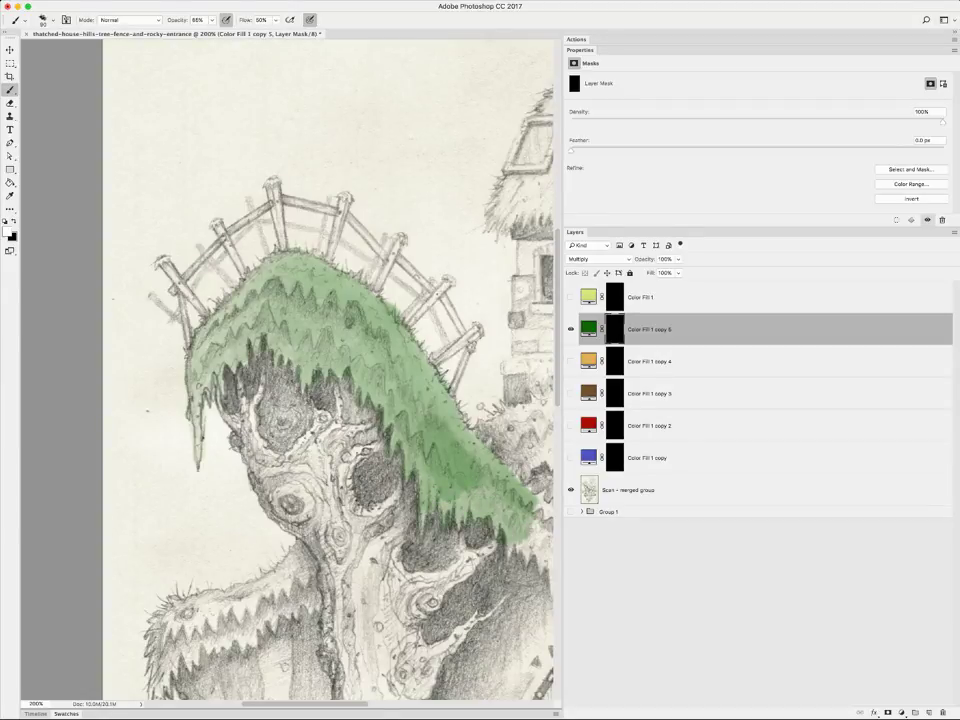
drag(520, 500, 540, 555)
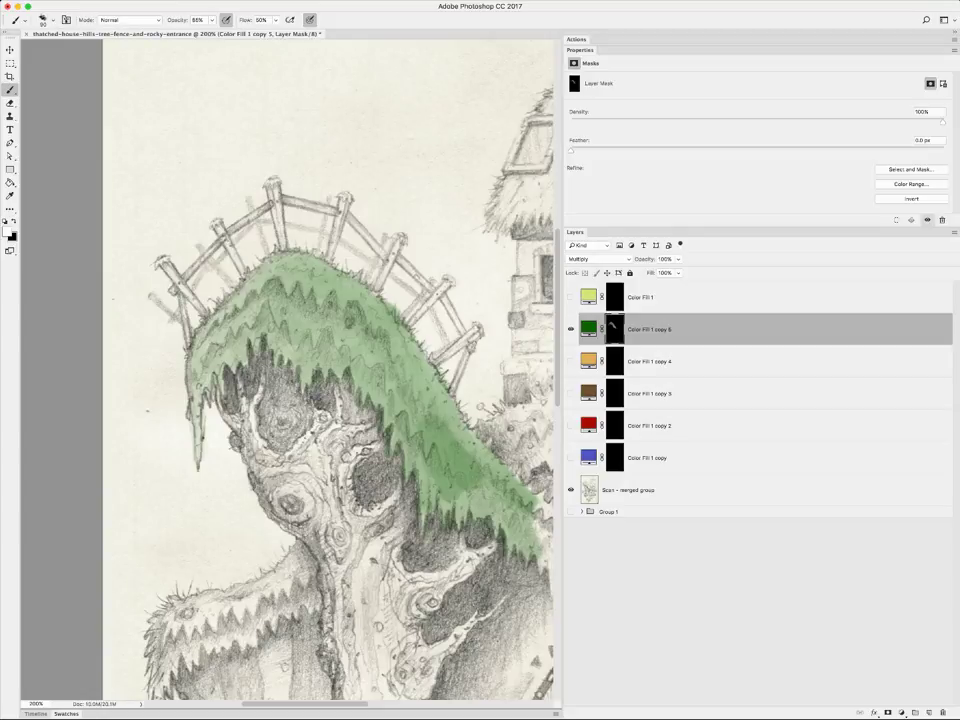
Extend and deepen the green along the grass band's lower and upper-left edges
scroll(287, 370, right, 10)
scroll(287, 370, down, 3)
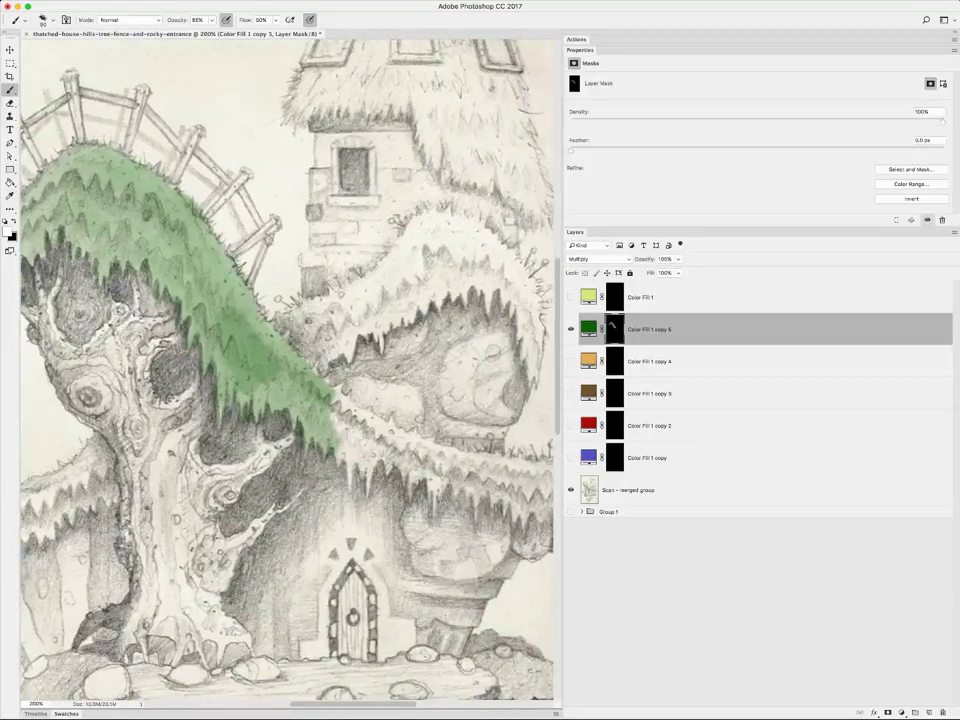
drag(332, 400, 366, 424)
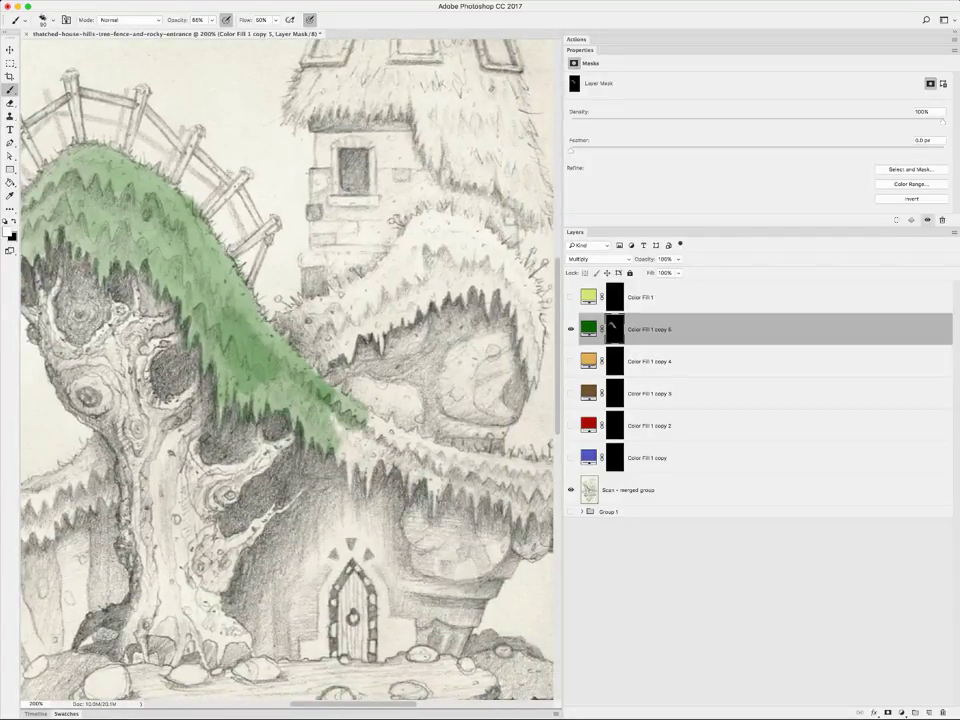
drag(234, 282, 190, 238)
mouse_move(252, 322)
mouse_down()
mouse_move(212, 286)
mouse_move(240, 324)
mouse_move(232, 340)
mouse_move(244, 337)
mouse_move(205, 300)
mouse_move(192, 302)
mouse_move(266, 346)
mouse_move(270, 362)
mouse_move(280, 342)
mouse_move(272, 354)
mouse_up()
drag(360, 452, 374, 470)
drag(277, 357, 277, 366)
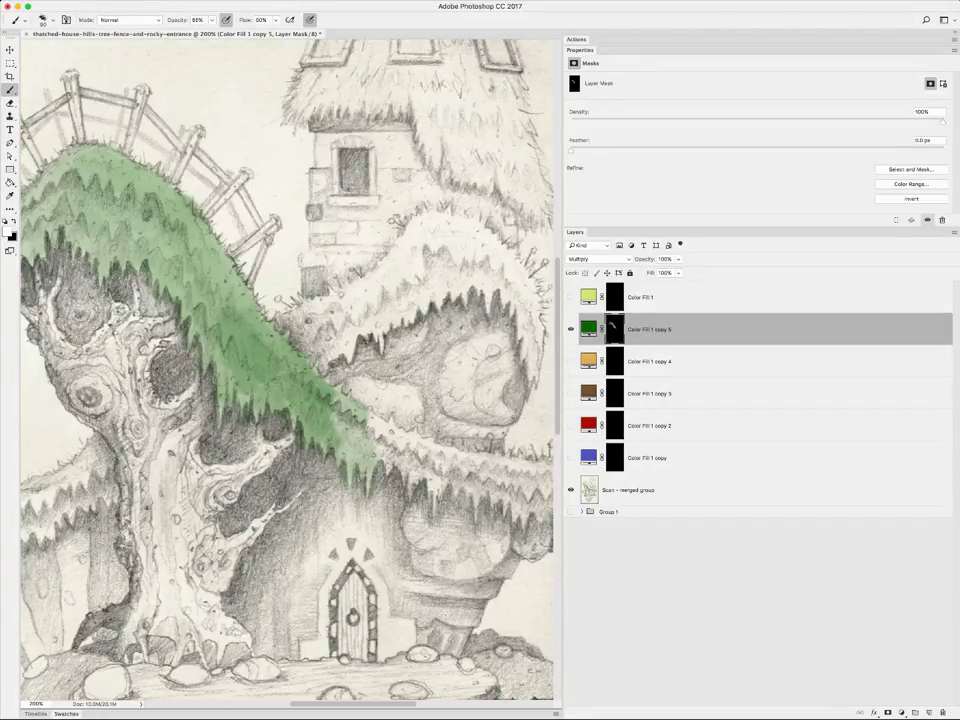
drag(340, 420, 362, 450)
mouse_move(250, 315)
mouse_down()
mouse_move(274, 346)
mouse_move(297, 348)
mouse_move(260, 312)
mouse_move(305, 340)
mouse_up()
Fill the mound's lower edge with green out to the band's lower-right end
drag(375, 415, 410, 455)
drag(295, 314, 302, 336)
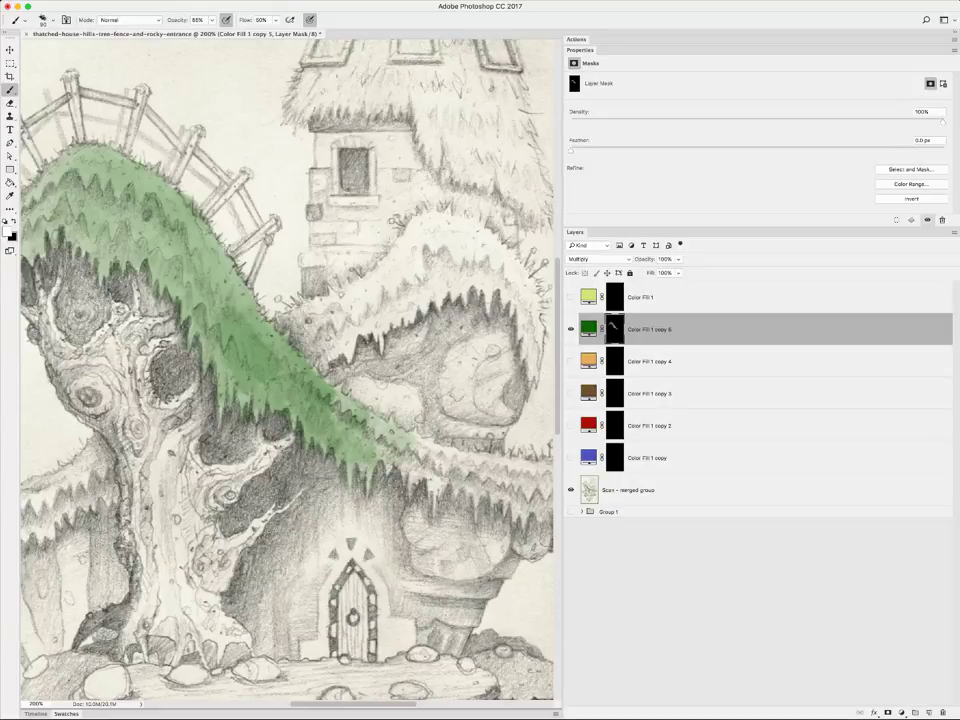
drag(375, 422, 428, 485)
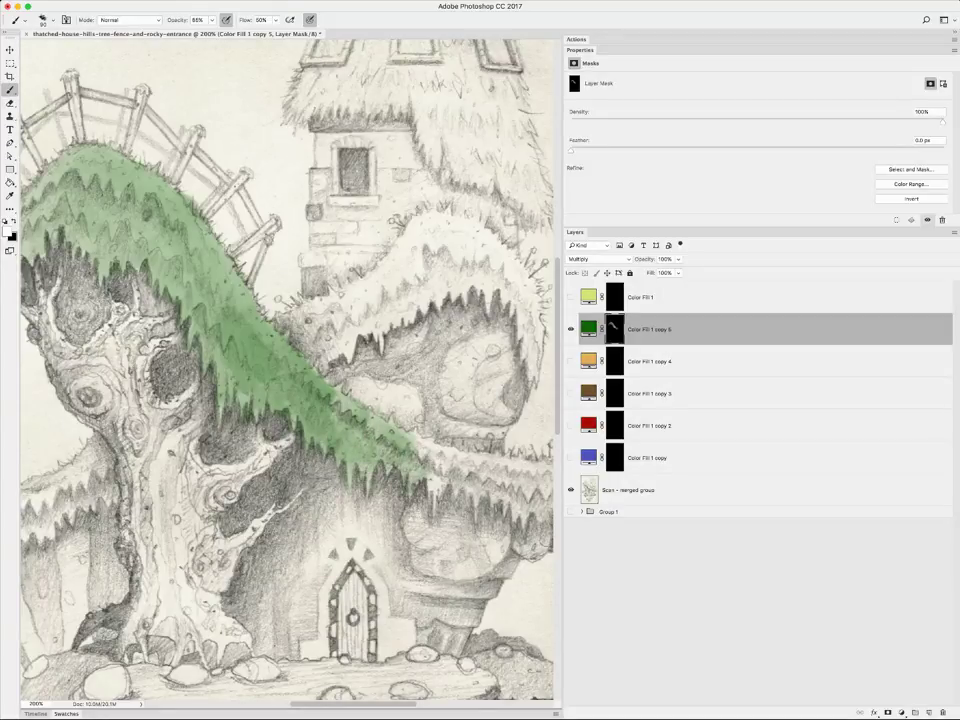
mouse_move(300, 328)
mouse_down()
mouse_move(335, 348)
mouse_move(292, 314)
mouse_move(329, 333)
mouse_up()
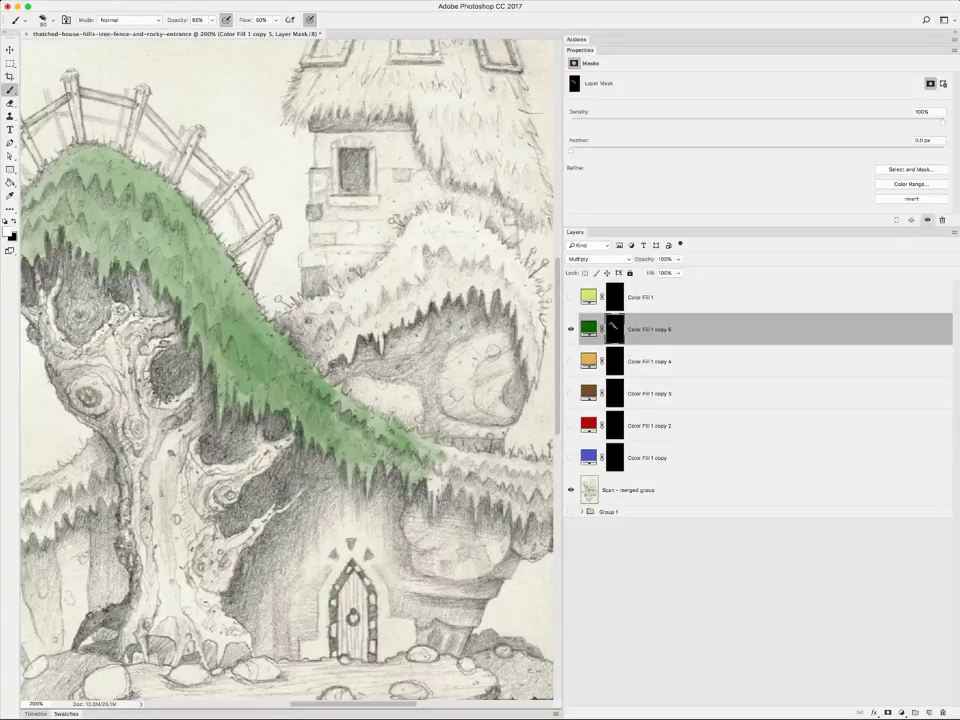
mouse_move(440, 465)
mouse_down()
mouse_move(490, 495)
mouse_move(532, 497)
mouse_up()
drag(327, 337, 368, 350)
mouse_move(292, 330)
mouse_down()
mouse_move(378, 362)
mouse_move(398, 391)
mouse_move(404, 370)
mouse_up()
Tint the grass band's drooping right tip and drips green and touch up around the rock
scroll(287, 370, right, 10)
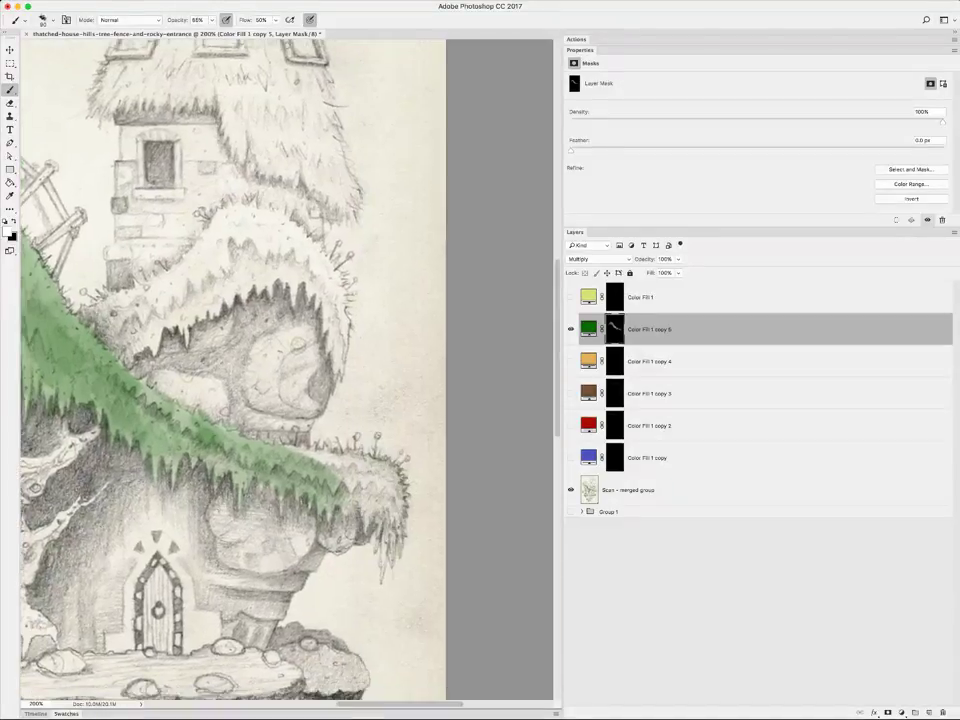
mouse_move(194, 343)
mouse_down()
mouse_move(241, 340)
mouse_move(231, 335)
mouse_move(299, 366)
mouse_up()
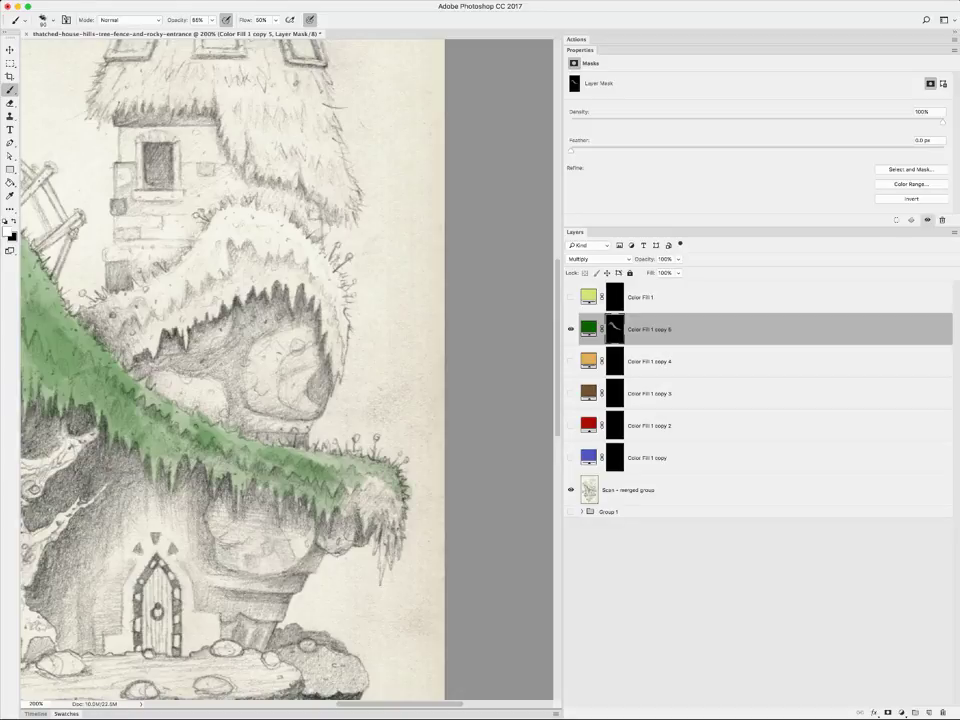
mouse_move(398, 500)
mouse_down()
mouse_move(402, 545)
mouse_move(374, 556)
mouse_up()
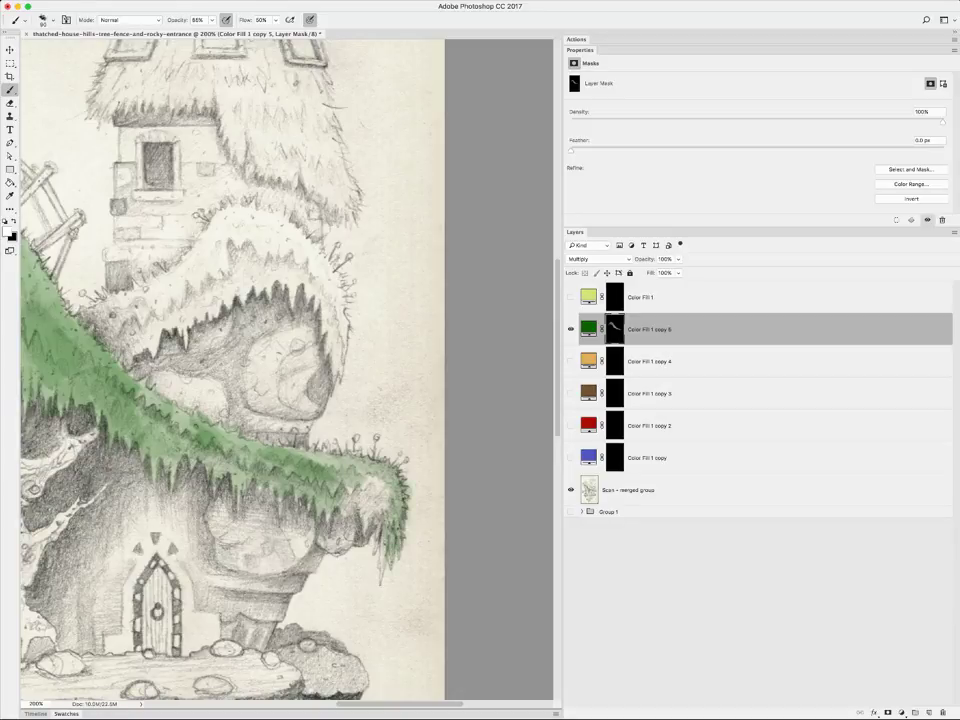
drag(366, 465, 372, 495)
mouse_move(288, 362)
mouse_down()
mouse_move(275, 398)
mouse_move(252, 378)
mouse_move(262, 394)
mouse_move(208, 374)
mouse_move(207, 390)
mouse_move(198, 372)
mouse_move(170, 360)
mouse_up()
mouse_move(232, 340)
mouse_down()
mouse_move(276, 372)
mouse_move(296, 370)
mouse_up()
mouse_move(280, 346)
mouse_down()
mouse_move(300, 383)
mouse_move(272, 386)
mouse_up()
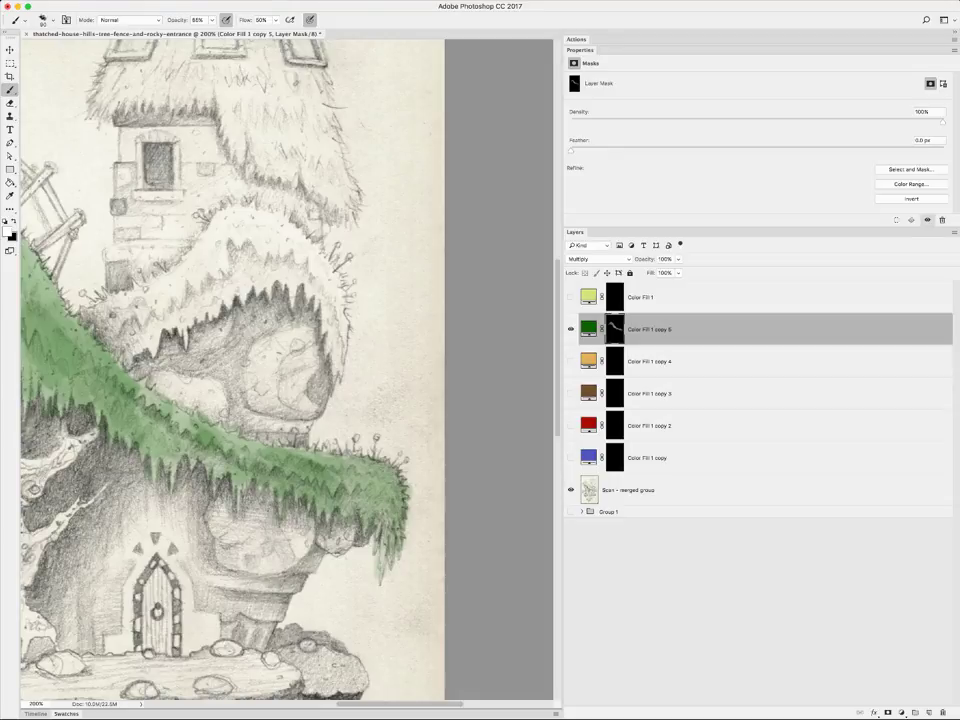
scroll(285, 370, left, 10)
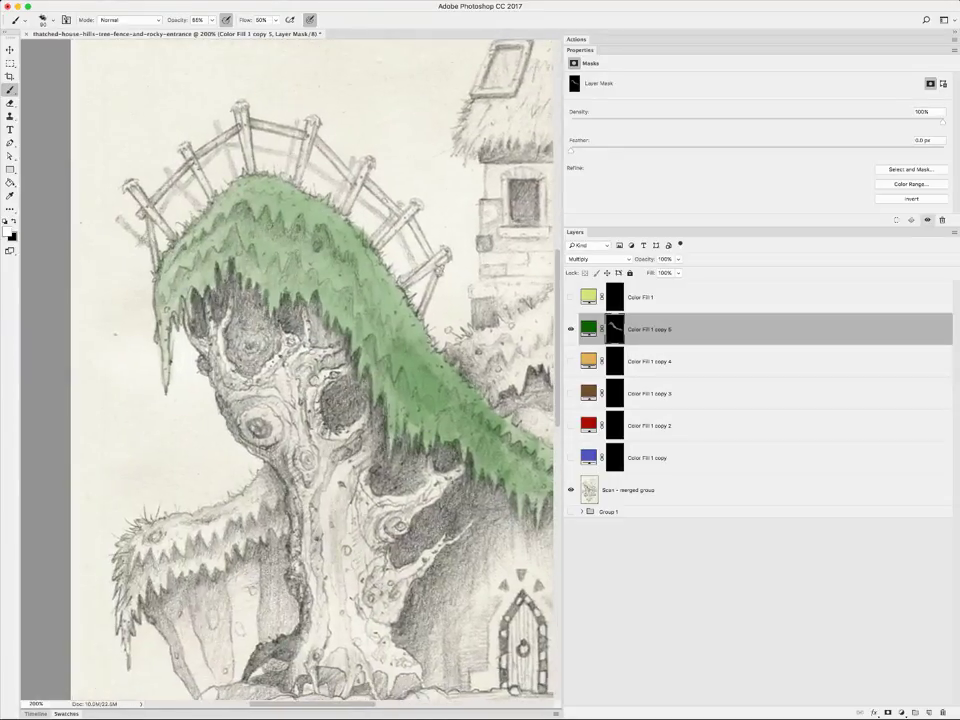
Deepen the green wash along the hill's upper-left edge on the Color Fill 1 copy 5 mask
scroll(310, 370, down, 1)
click(181, 274)
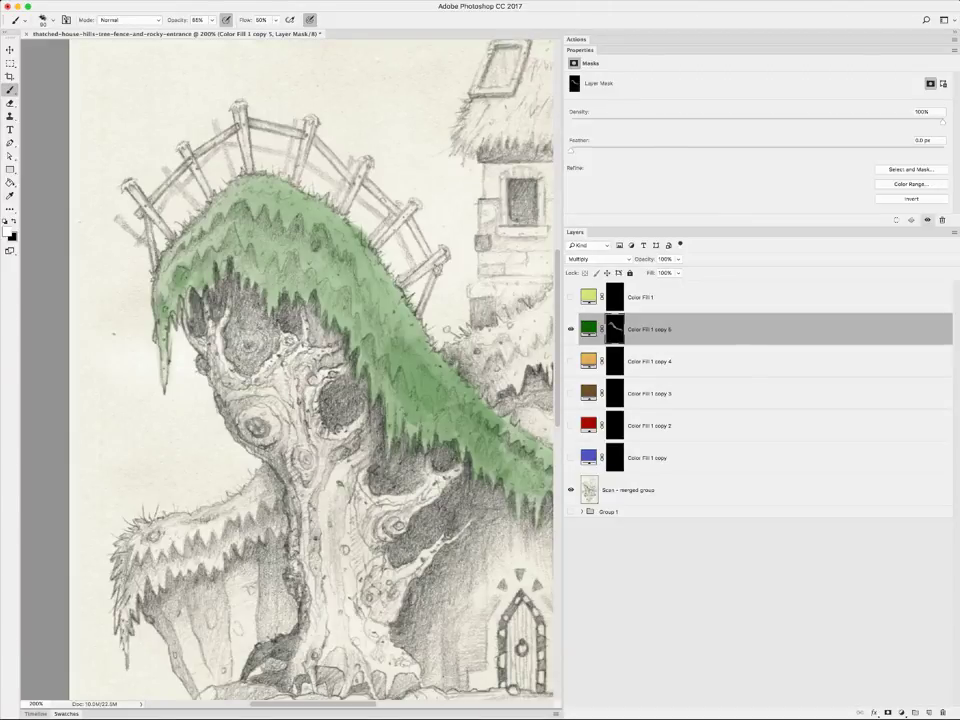
mouse_move(168, 175)
mouse_down()
mouse_move(192, 208)
mouse_move(212, 200)
mouse_move(220, 215)
mouse_move(235, 202)
mouse_move(296, 302)
mouse_move(303, 295)
mouse_move(314, 312)
mouse_move(310, 322)
mouse_move(324, 300)
mouse_move(372, 352)
mouse_move(350, 326)
mouse_move(350, 340)
mouse_move(333, 325)
mouse_move(400, 370)
mouse_up()
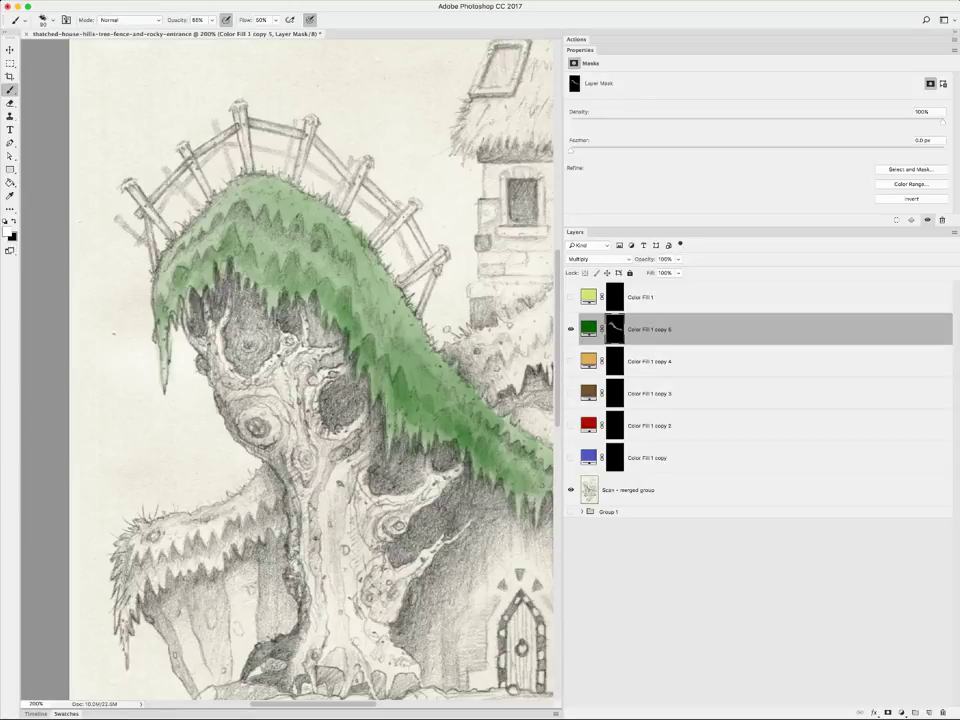
scroll(288, 370, right, 10)
scroll(288, 370, down, 3)
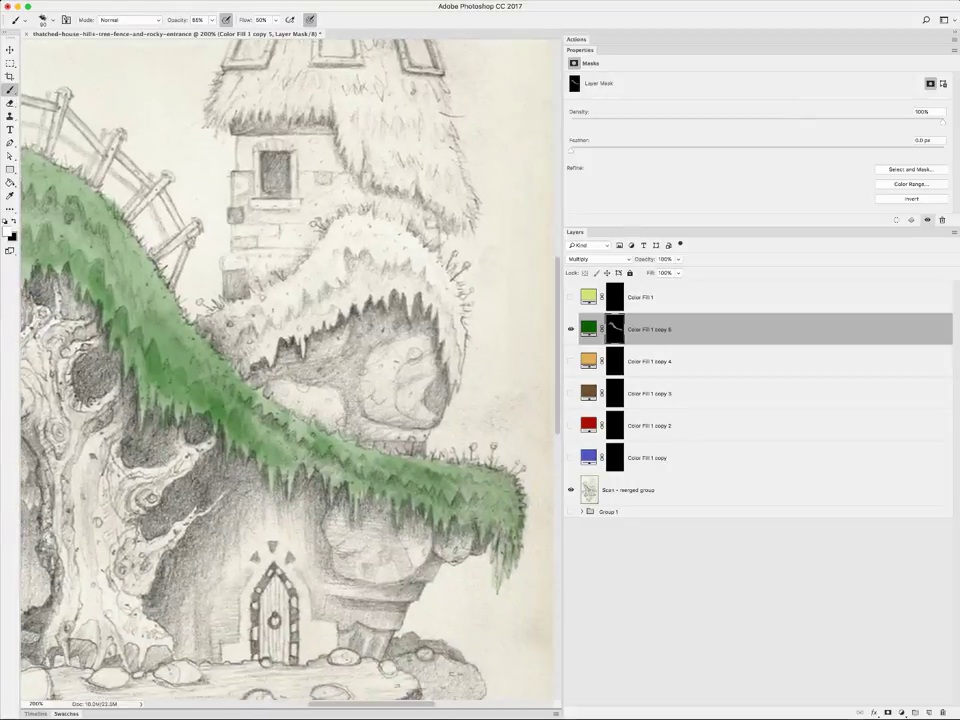
mouse_move(213, 355)
mouse_down()
mouse_move(216, 368)
mouse_move(232, 348)
mouse_move(226, 333)
mouse_move(135, 263)
mouse_move(123, 266)
mouse_move(101, 218)
mouse_up()
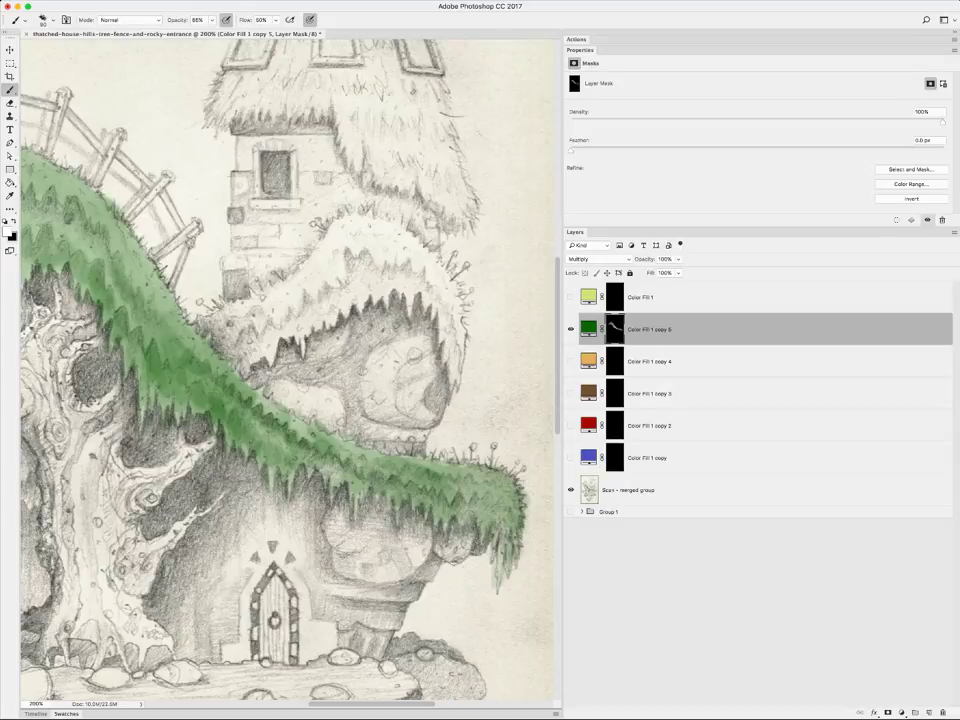
Darken the green on the hilltop grass tufts beside the fence and the upper ridge
drag(55, 158, 140, 250)
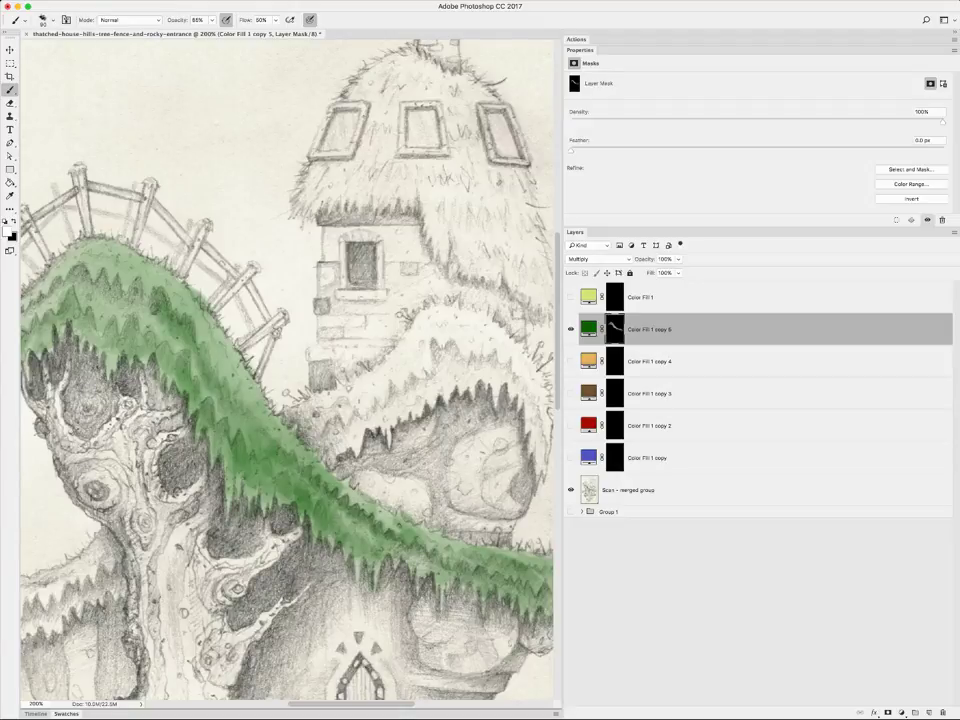
click(121, 234)
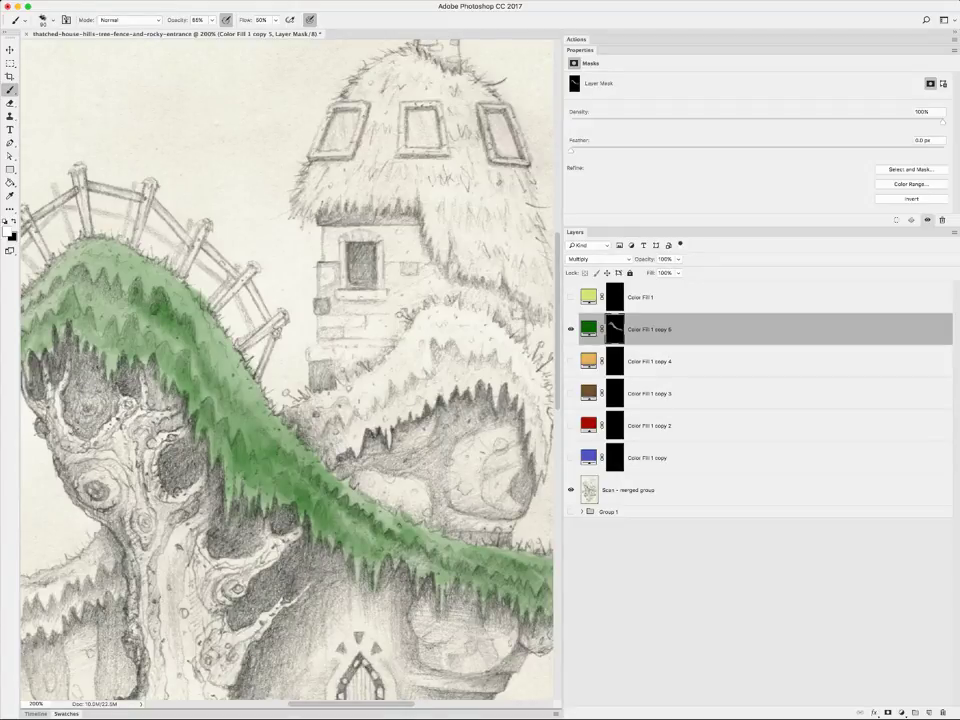
drag(61, 203, 176, 283)
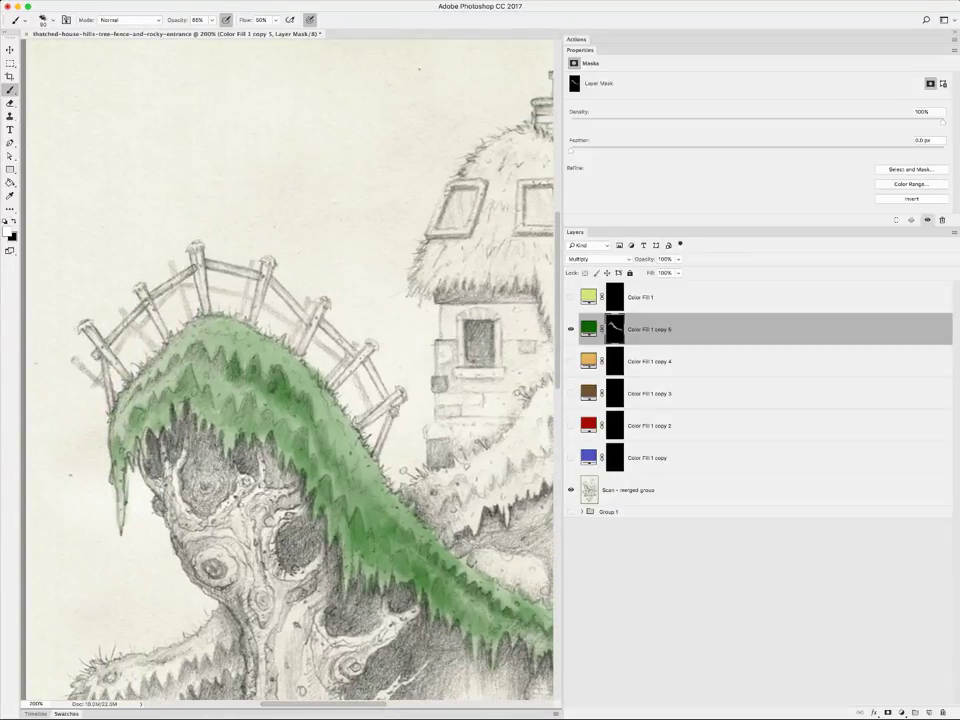
mouse_move(183, 294)
mouse_down()
mouse_move(166, 282)
mouse_move(166, 266)
mouse_move(163, 289)
mouse_move(139, 266)
mouse_move(99, 296)
mouse_move(96, 314)
mouse_move(90, 306)
mouse_up()
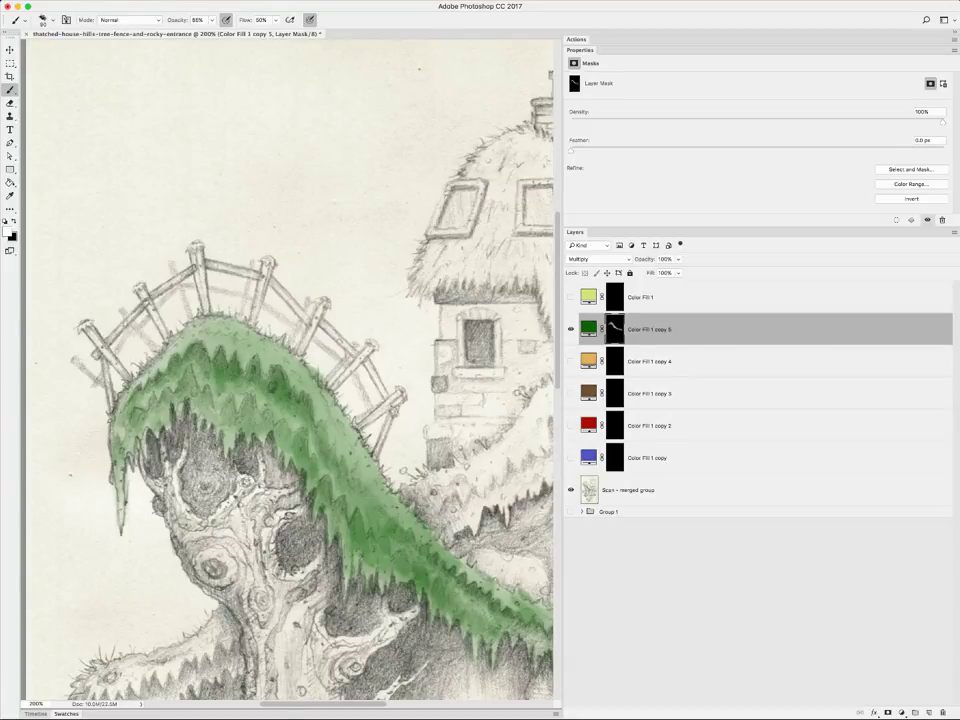
mouse_move(156, 360)
mouse_down()
mouse_move(187, 326)
mouse_move(222, 317)
mouse_move(210, 345)
mouse_move(298, 368)
mouse_move(290, 363)
mouse_up()
drag(228, 272, 290, 365)
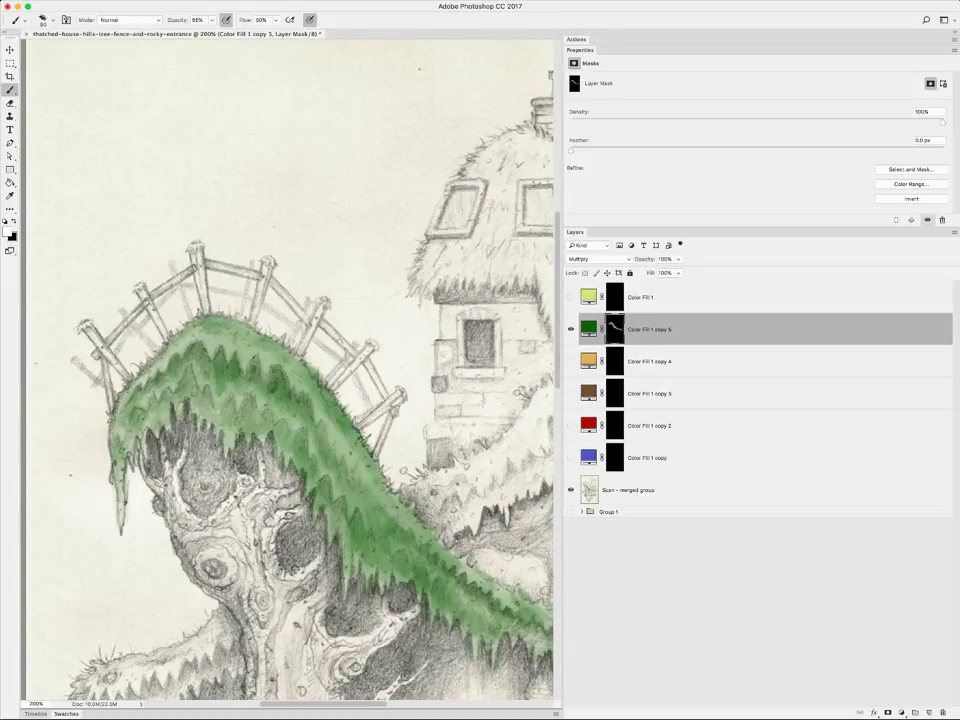
Deepen the green on the main grassy hill down toward the door
mouse_move(384, 480)
mouse_down()
mouse_move(229, 266)
mouse_move(226, 240)
mouse_move(287, 279)
mouse_move(285, 324)
mouse_move(269, 305)
mouse_move(304, 332)
mouse_up()
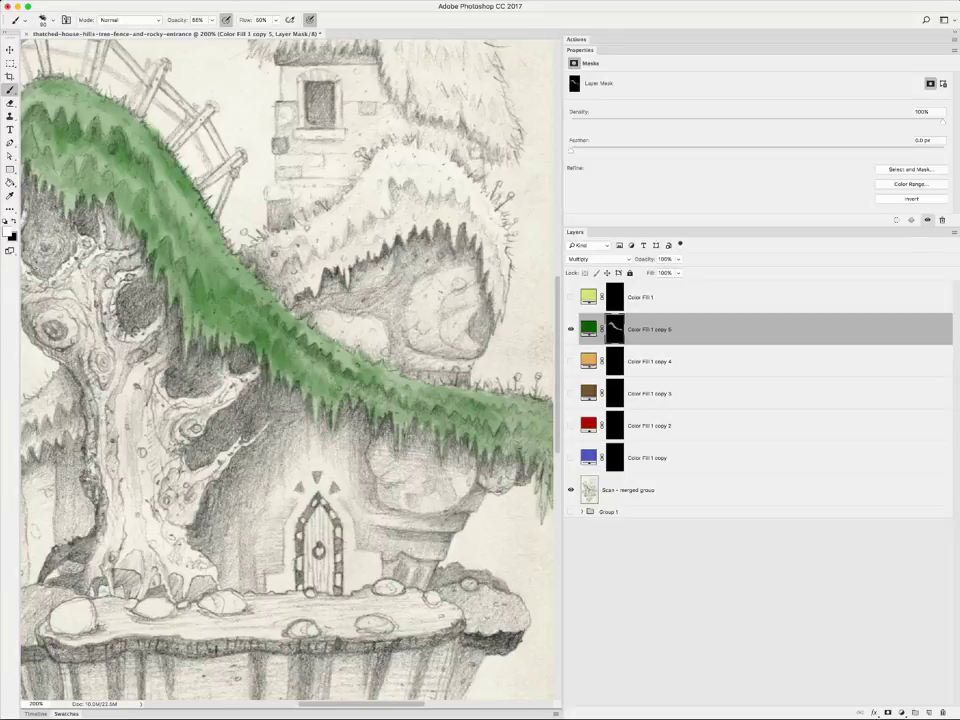
scroll(314, 316, right, 5)
scroll(314, 316, down, 2)
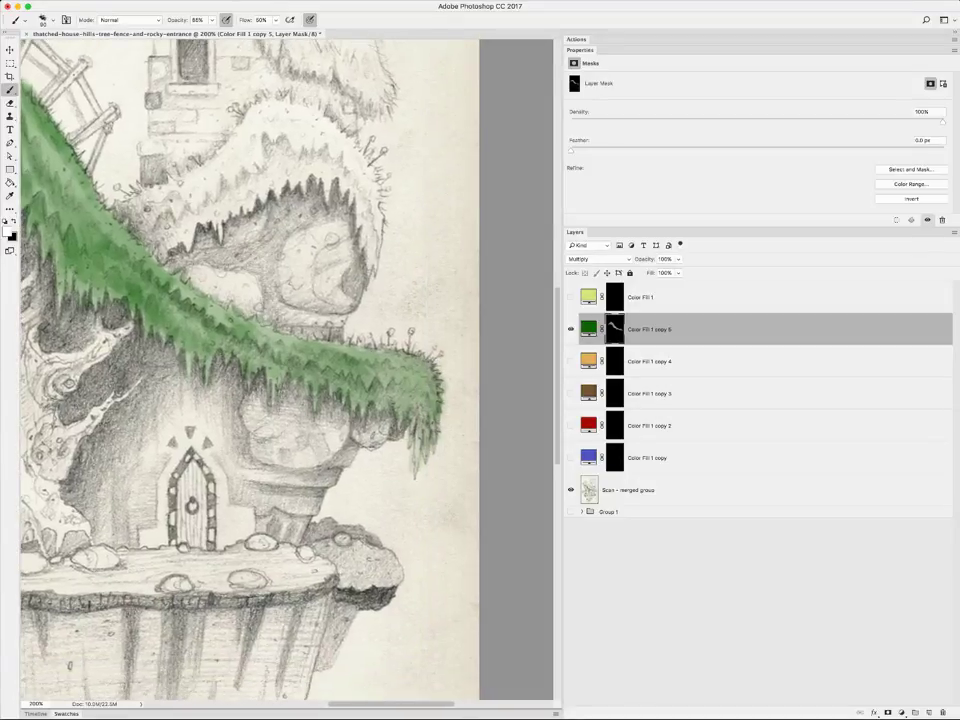
mouse_move(313, 306)
mouse_down()
mouse_move(311, 348)
mouse_move(307, 333)
mouse_move(320, 340)
mouse_up()
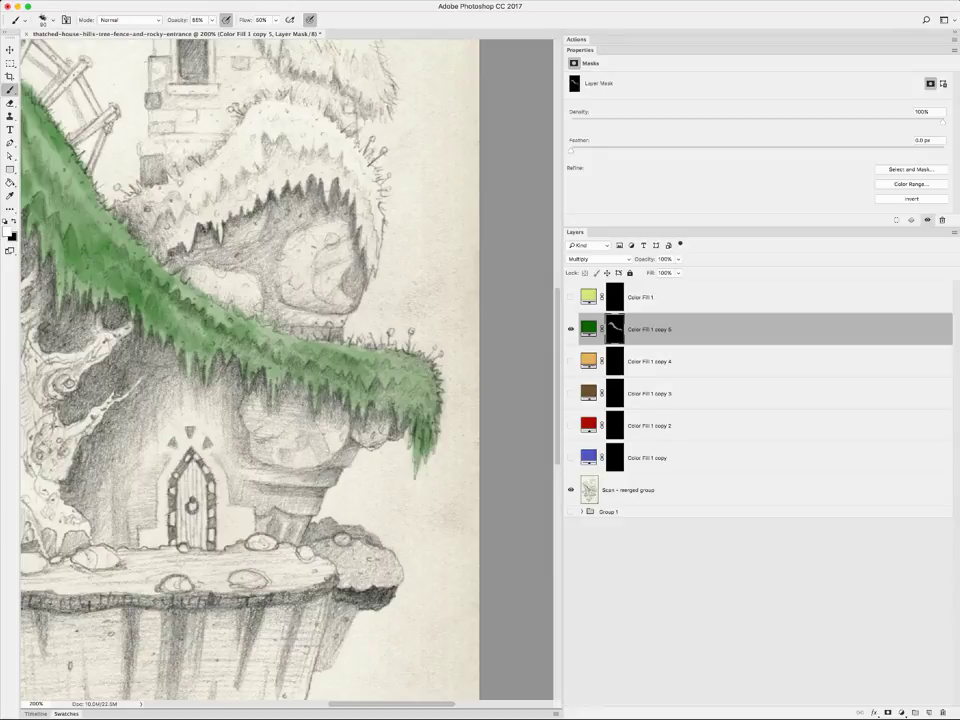
scroll(280, 370, left, 5)
scroll(280, 370, left, 5)
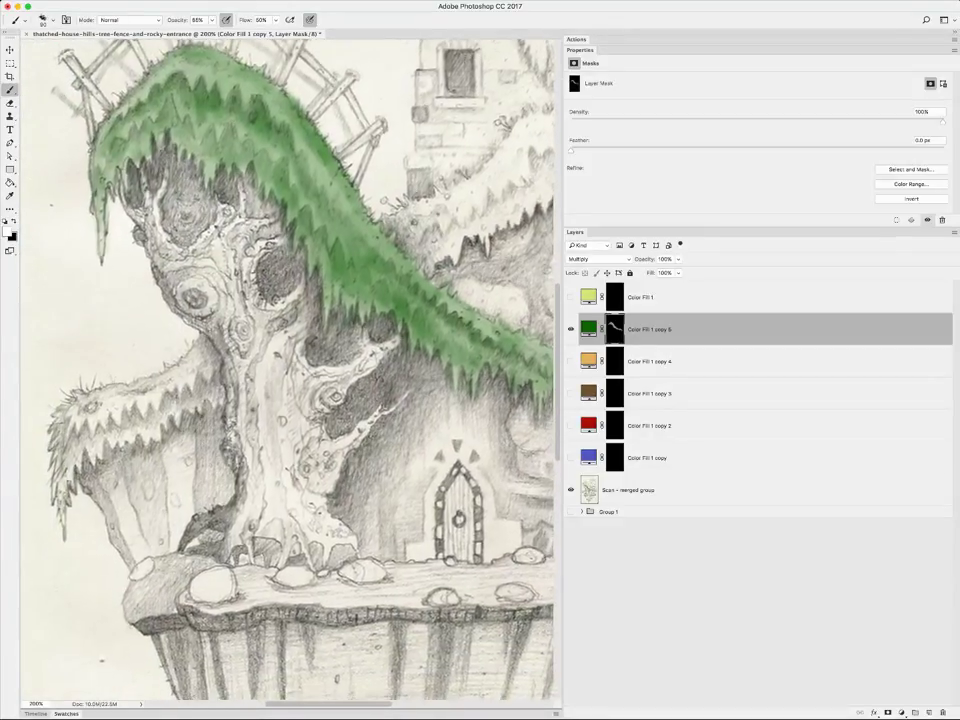
Pan the canvas up and left to the hill crest beneath the fence
scroll(287, 370, up, 3)
scroll(287, 370, left, 2)
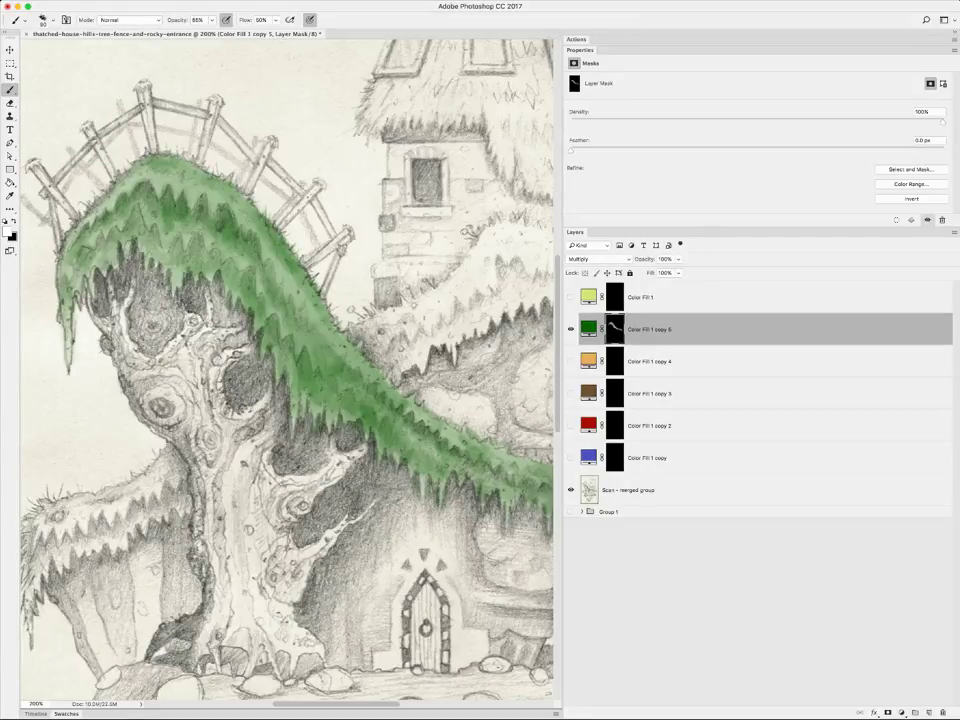
Paint green over the left branch's grassy ledge and its hanging spikes beside the tree trunk
scroll(285, 370, down, 3)
scroll(285, 370, down, 4)
scroll(285, 370, down, 2)
scroll(285, 370, left, 3)
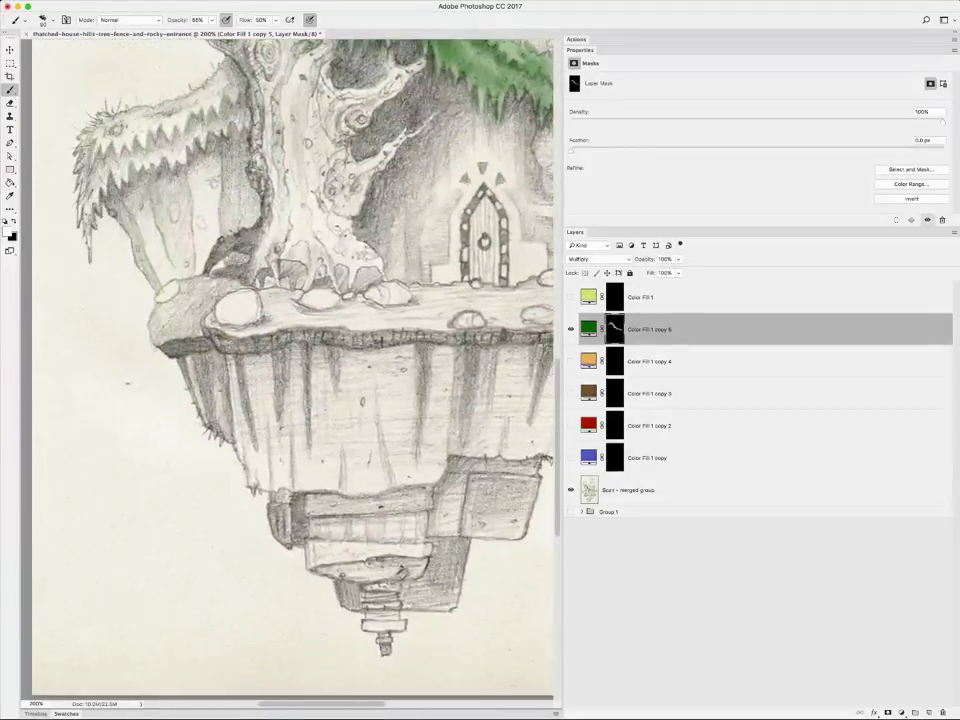
scroll(285, 370, up, 2)
scroll(285, 370, left, 1)
scroll(290, 370, up, 5)
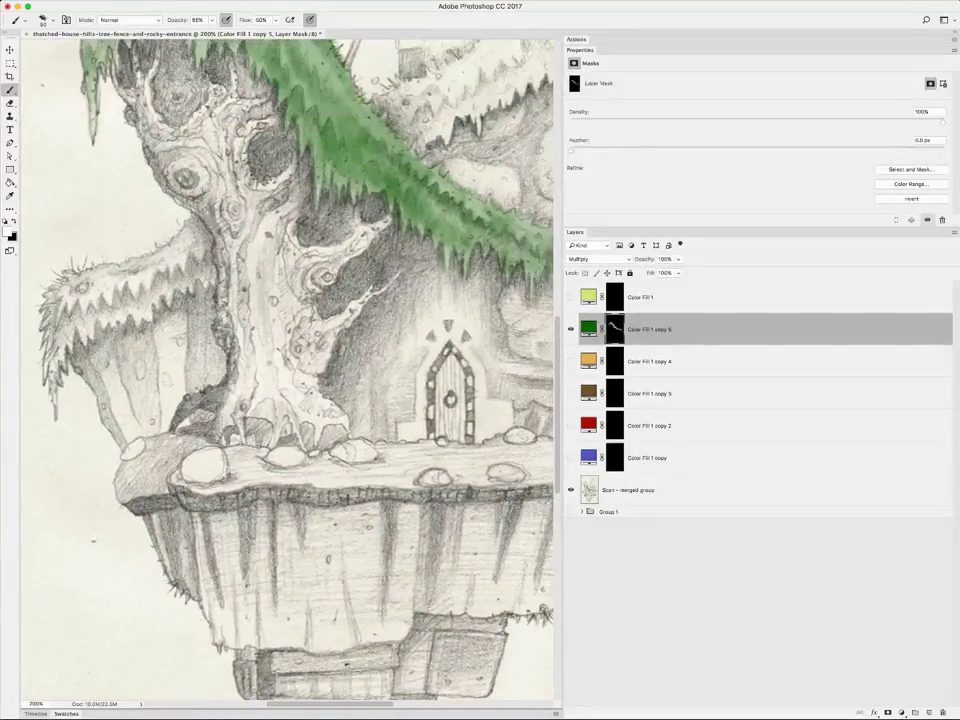
scroll(290, 370, left, 3)
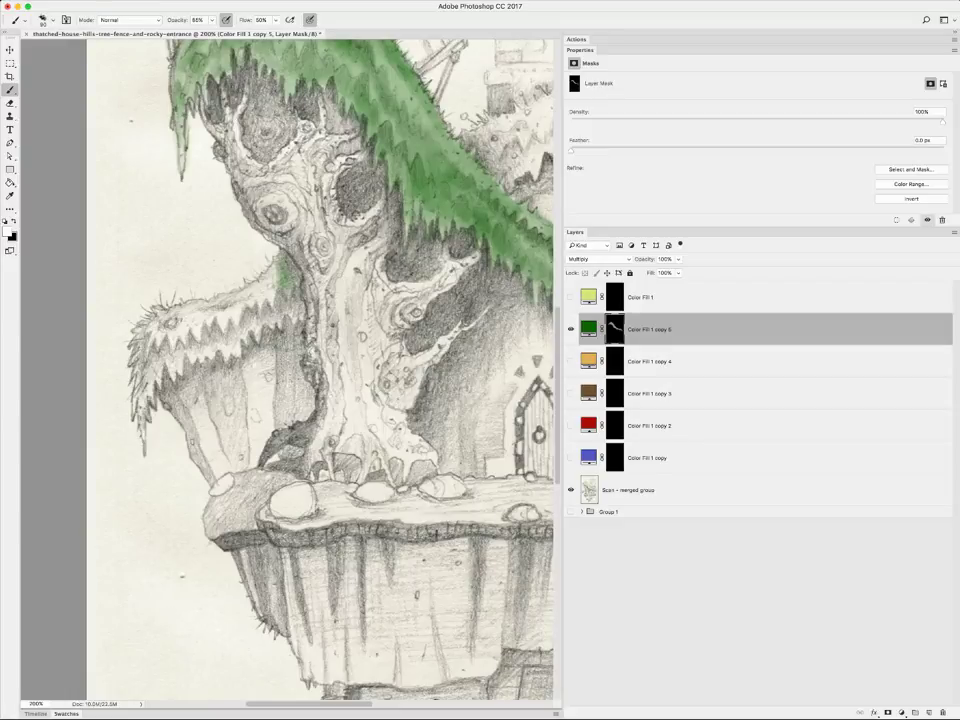
mouse_move(284, 268)
mouse_down()
mouse_move(284, 290)
mouse_move(232, 312)
mouse_move(210, 345)
mouse_move(150, 318)
mouse_move(140, 348)
mouse_up()
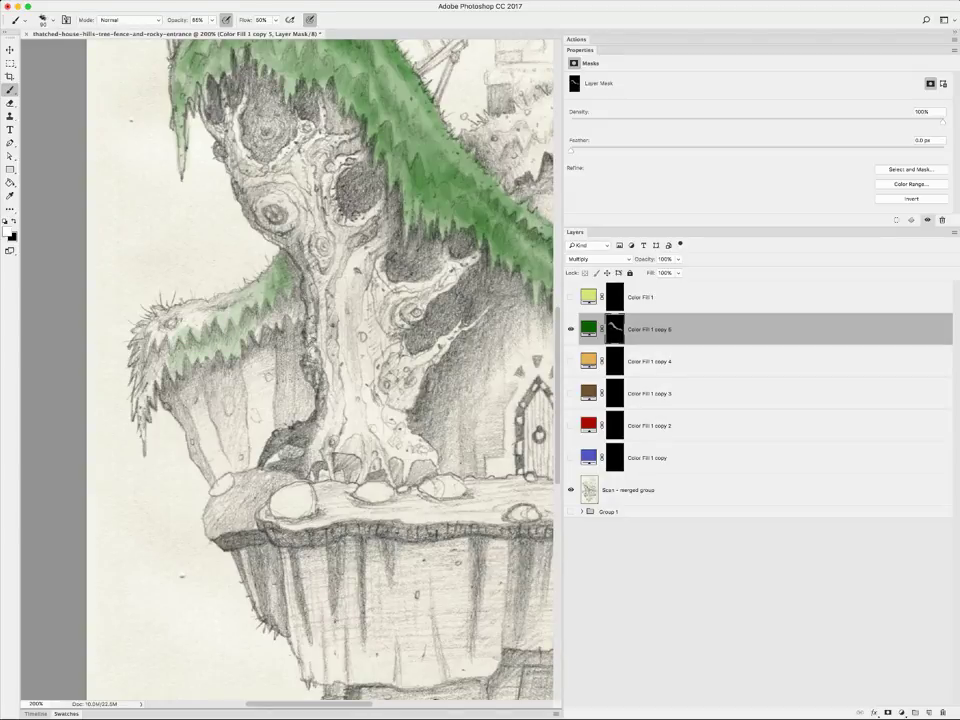
drag(150, 352, 150, 388)
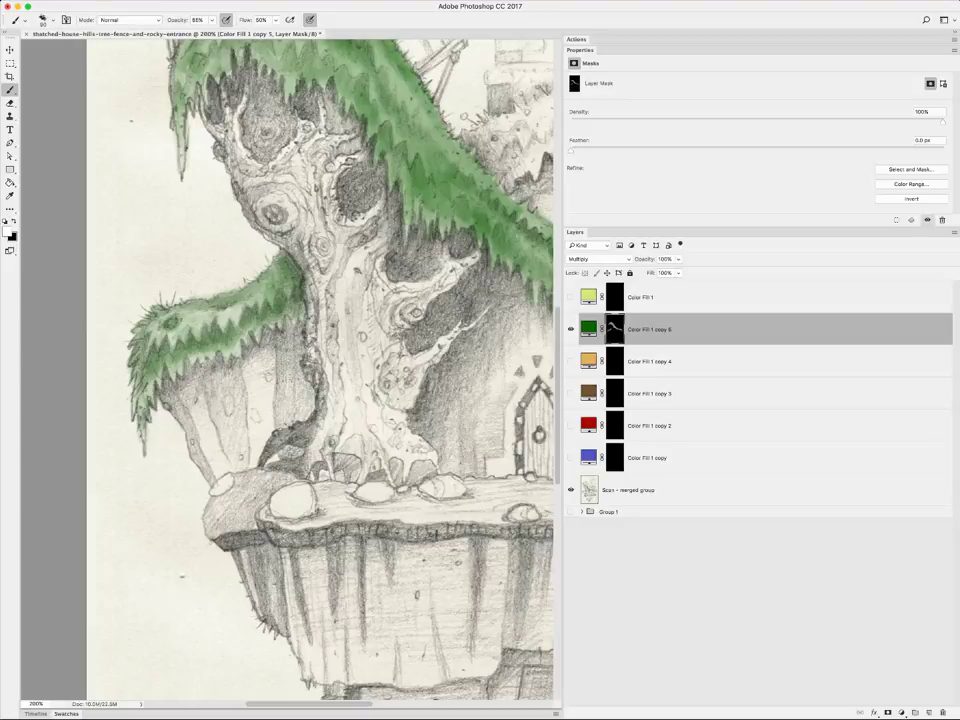
Pan up to the thatched house and paint green over the mound below it
scroll(290, 370, up, 5)
scroll(290, 370, right, 5)
scroll(290, 370, down, 5)
scroll(290, 370, right, 5)
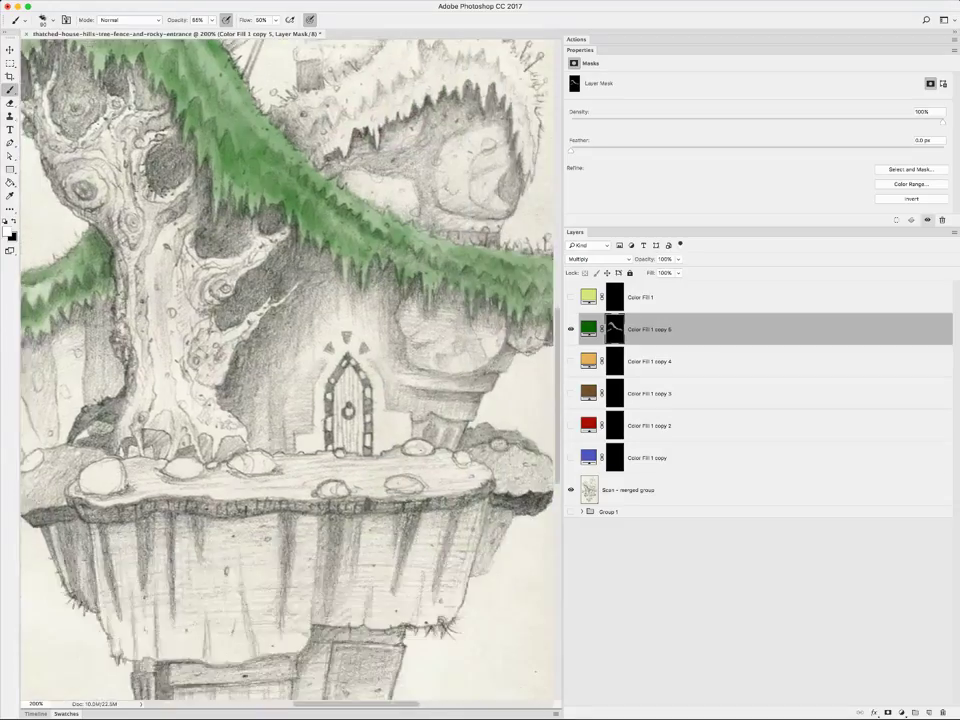
scroll(290, 370, left, 3)
scroll(290, 370, up, 5)
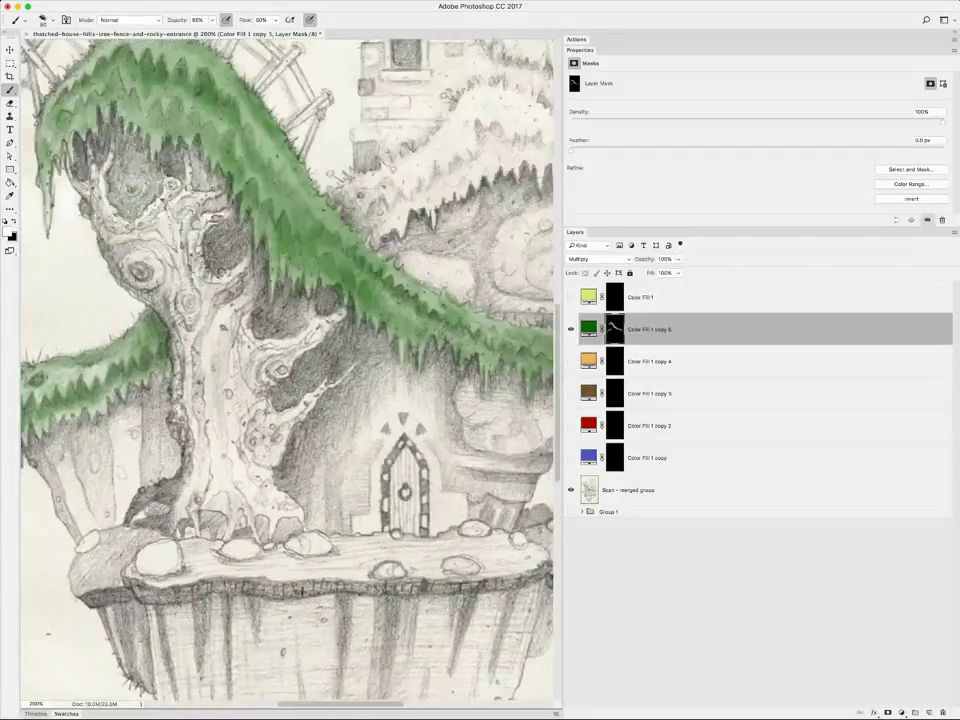
scroll(290, 370, up, 8)
scroll(287, 370, up, 4)
scroll(287, 370, right, 4)
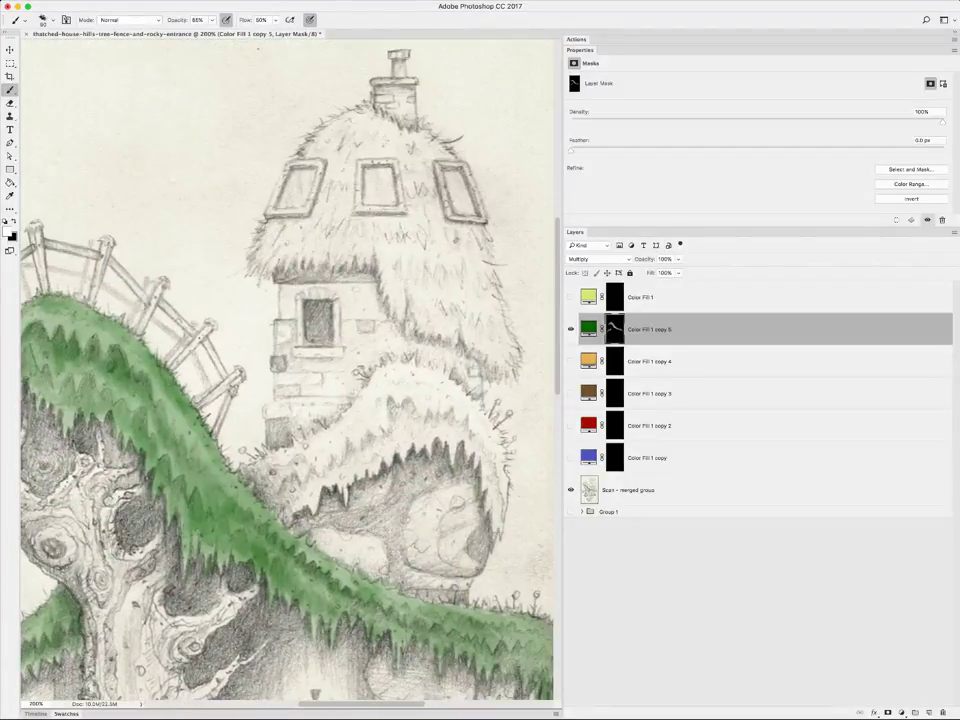
drag(290, 475, 365, 422)
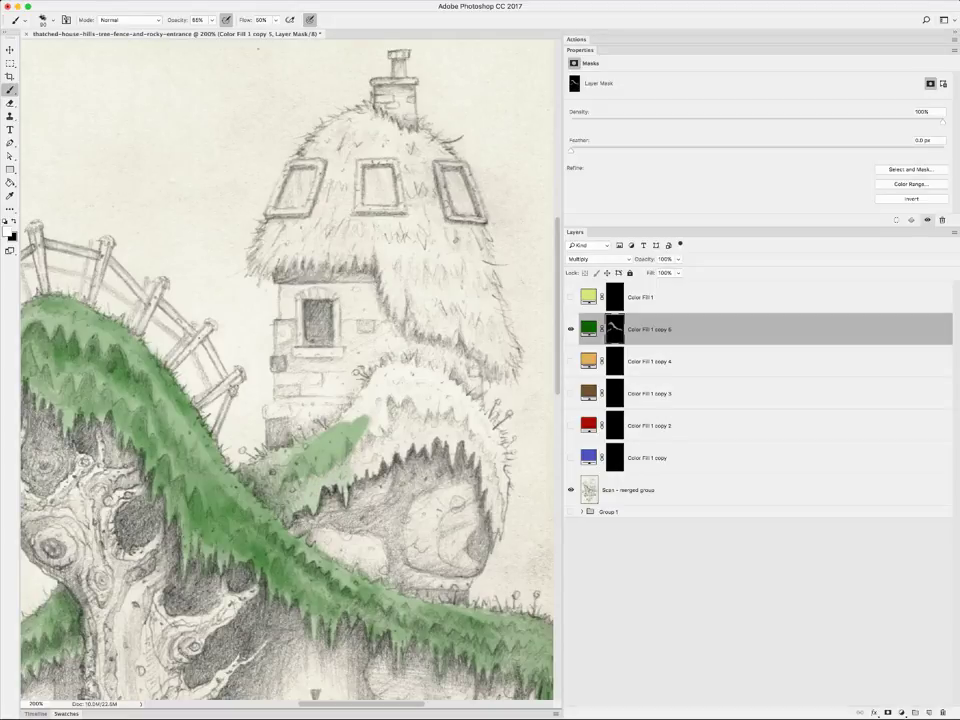
Extend the green across the rock top up to the house wall, darkening beside it
drag(320, 455, 380, 415)
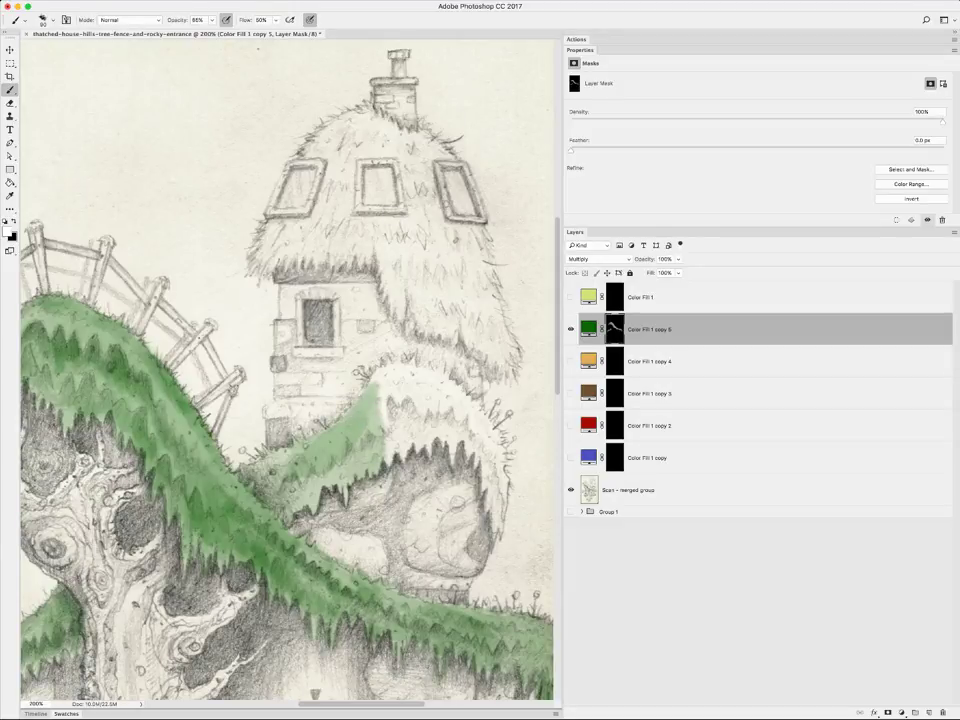
mouse_move(375, 390)
mouse_down()
mouse_move(412, 367)
mouse_move(445, 376)
mouse_up()
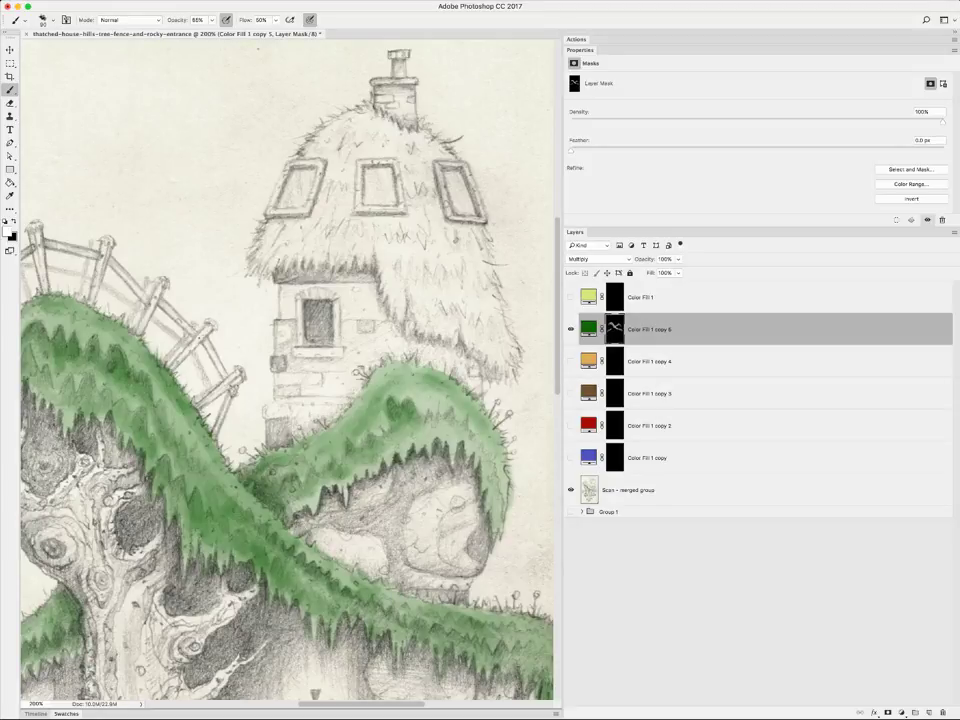
mouse_move(366, 368)
mouse_down()
mouse_move(362, 352)
mouse_move(362, 362)
mouse_up()
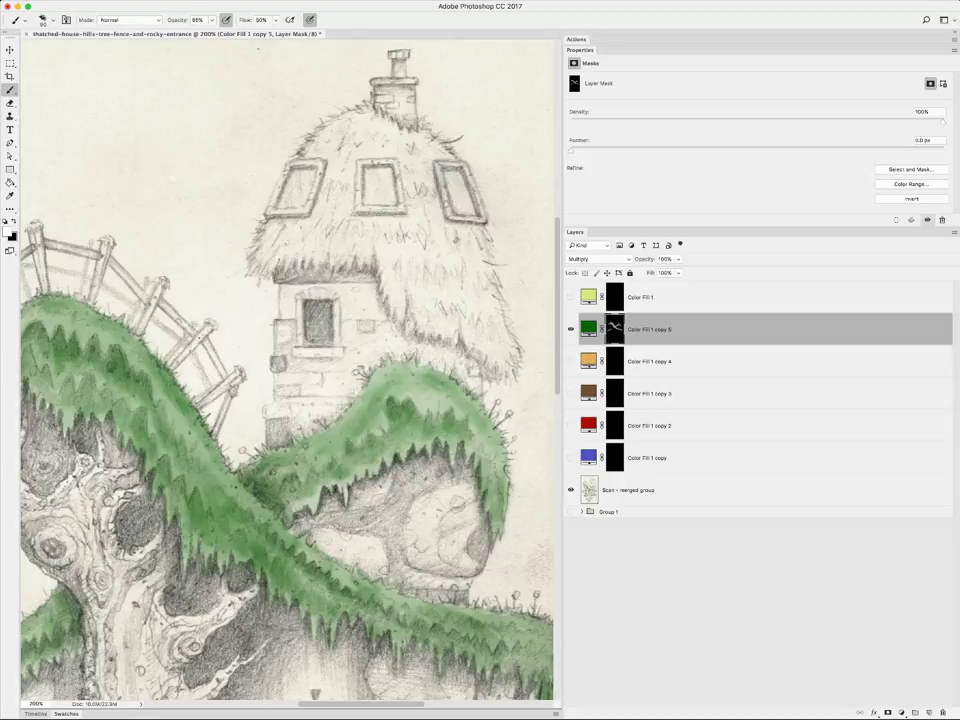
scroll(287, 370, down, 2)
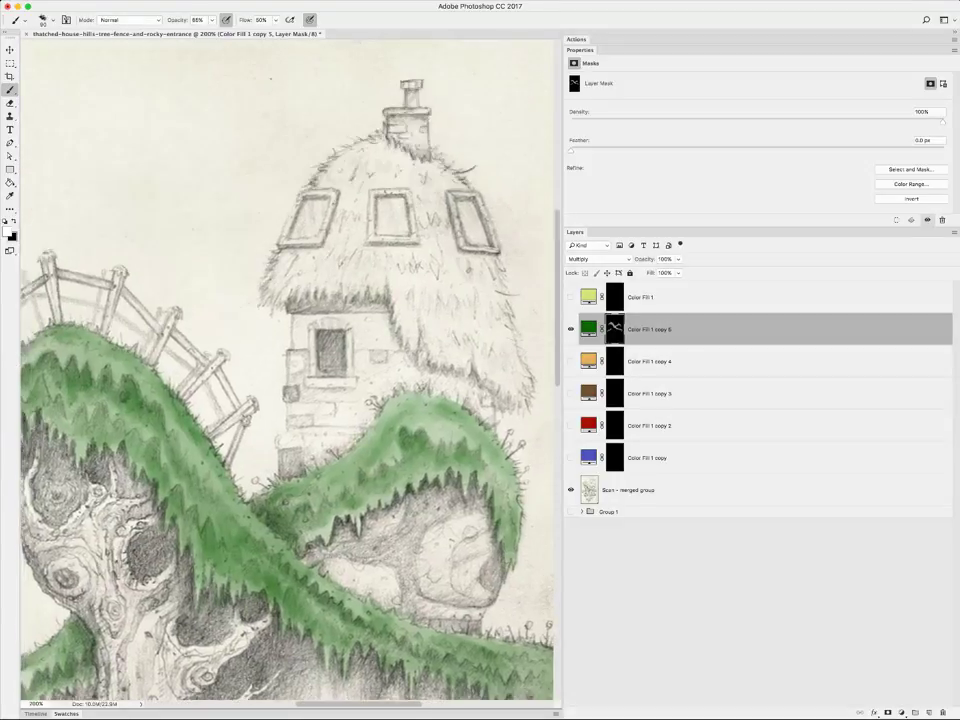
scroll(287, 370, up, 5)
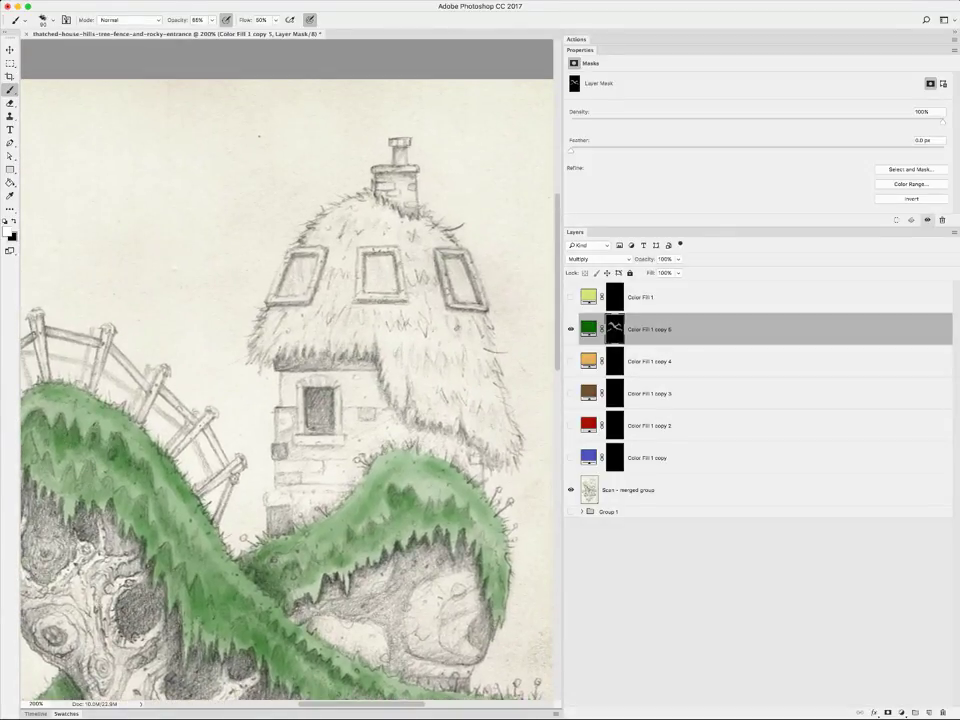
Target the tan Color Fill 1 copy 4 mask and tint the roof's left side and eave
key(alt+bracketleft)
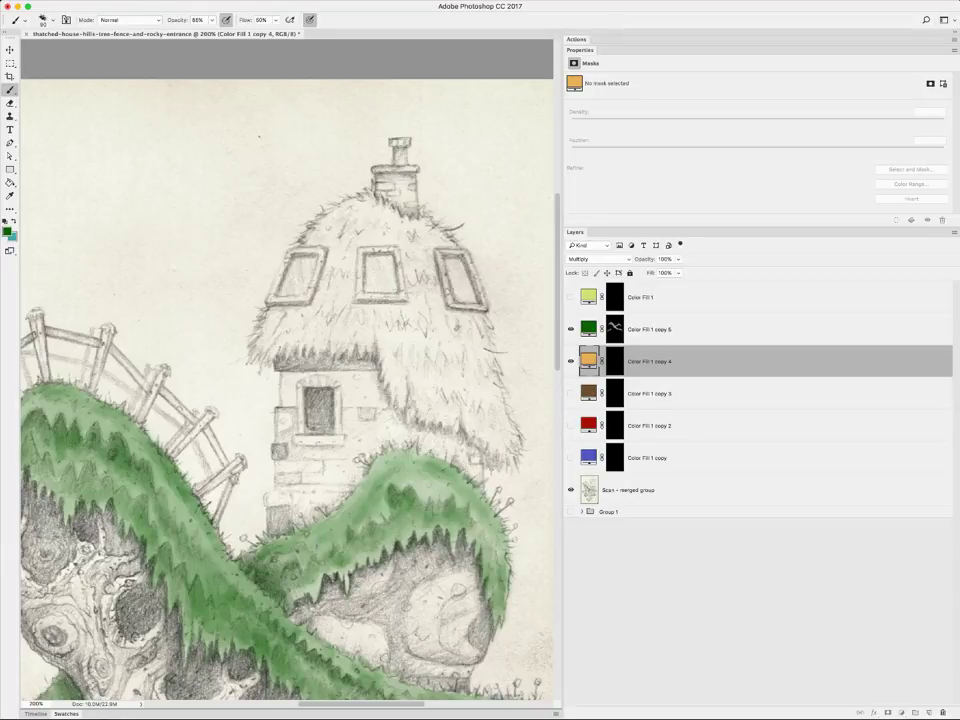
key(ctrl+backslash)
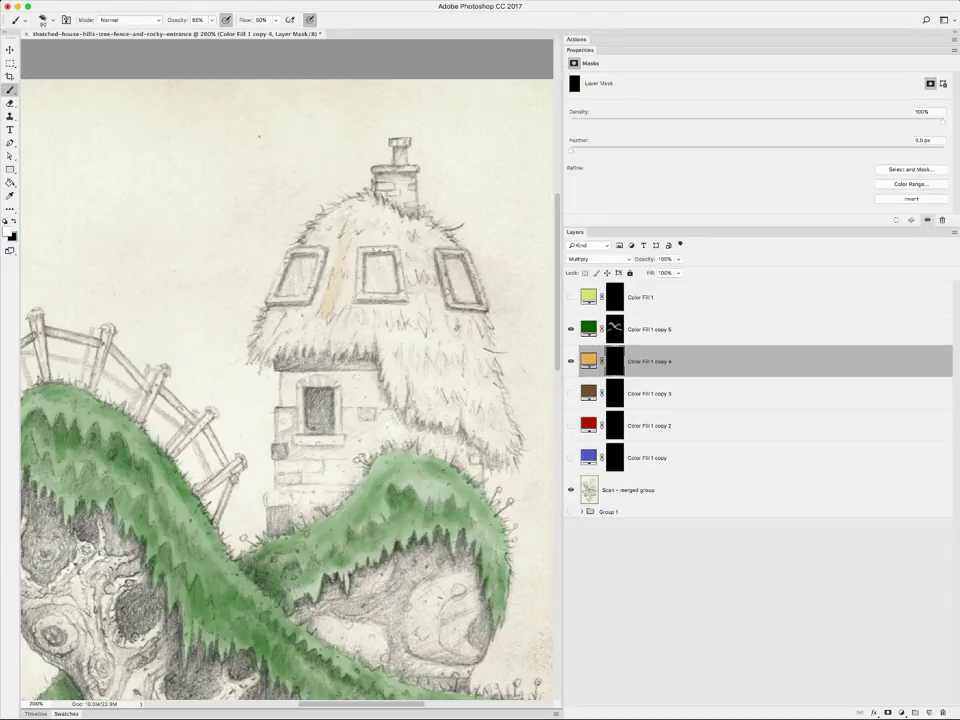
drag(336, 238, 322, 312)
drag(300, 248, 278, 322)
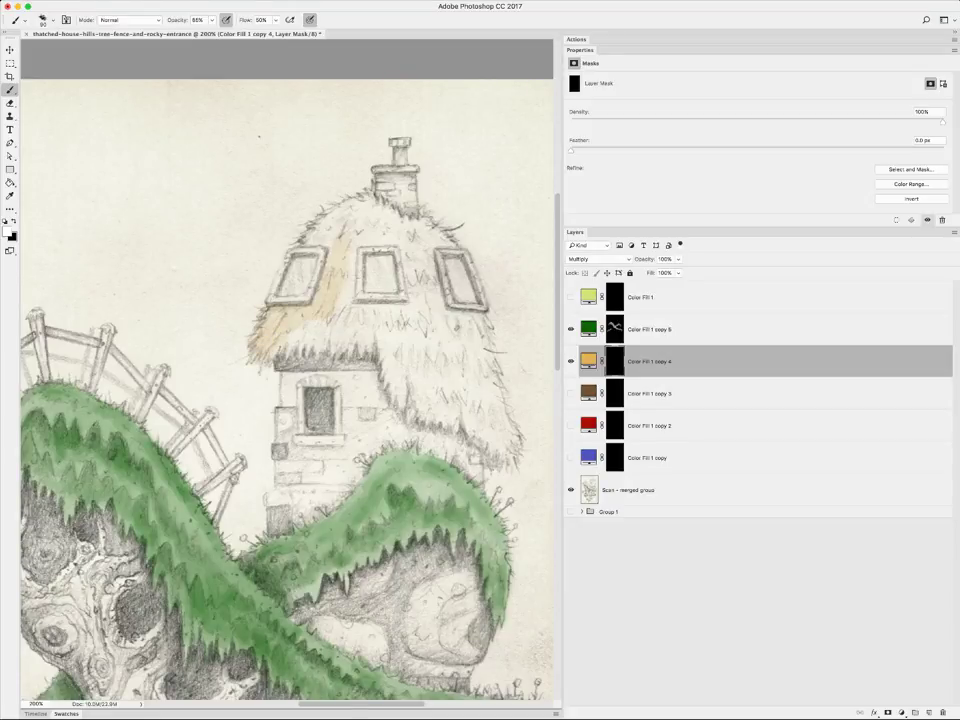
drag(300, 262, 322, 348)
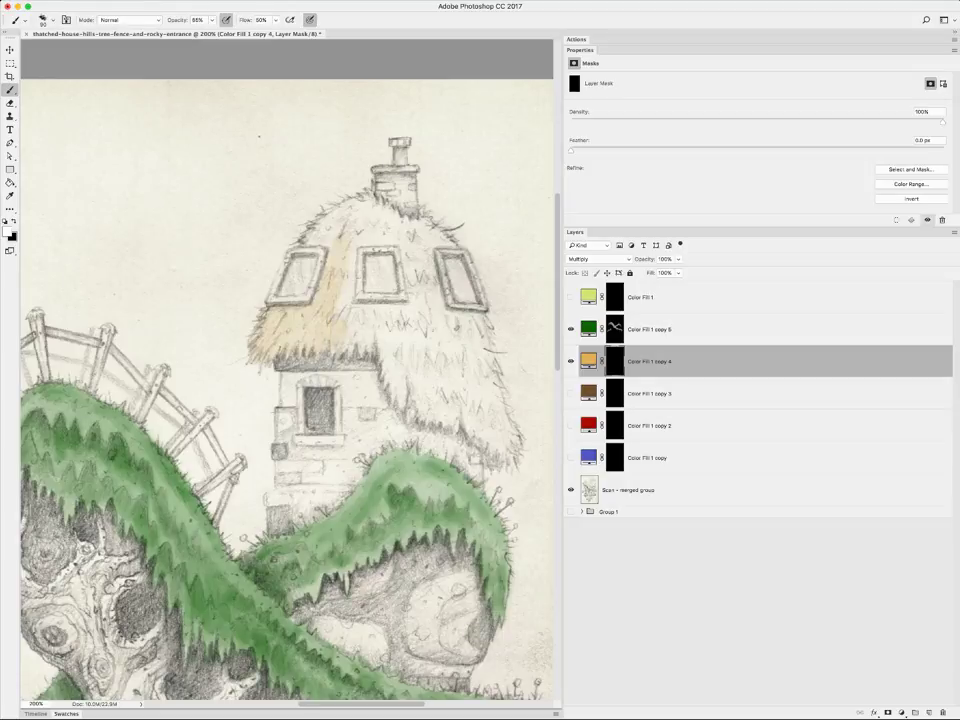
mouse_move(250, 265)
mouse_down()
mouse_move(282, 234)
mouse_move(258, 206)
mouse_move(265, 224)
mouse_up()
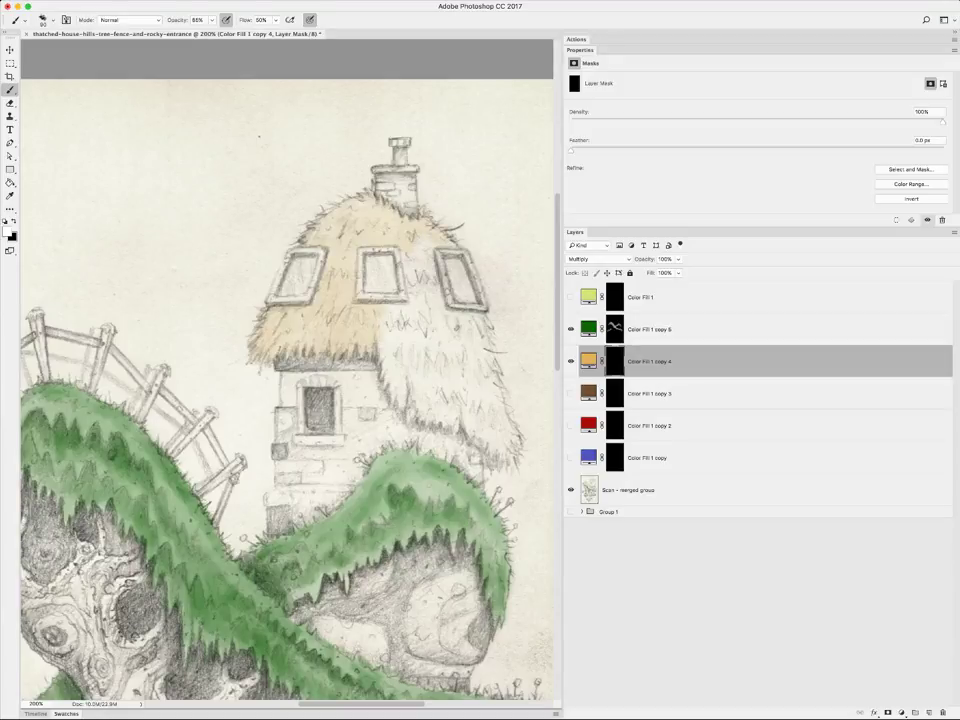
Tint the roof's upper edge, middle, right side, lower right and around the windows tan
mouse_move(318, 183)
mouse_down()
mouse_move(306, 208)
mouse_move(336, 258)
mouse_up()
drag(296, 226, 292, 272)
drag(395, 362, 398, 394)
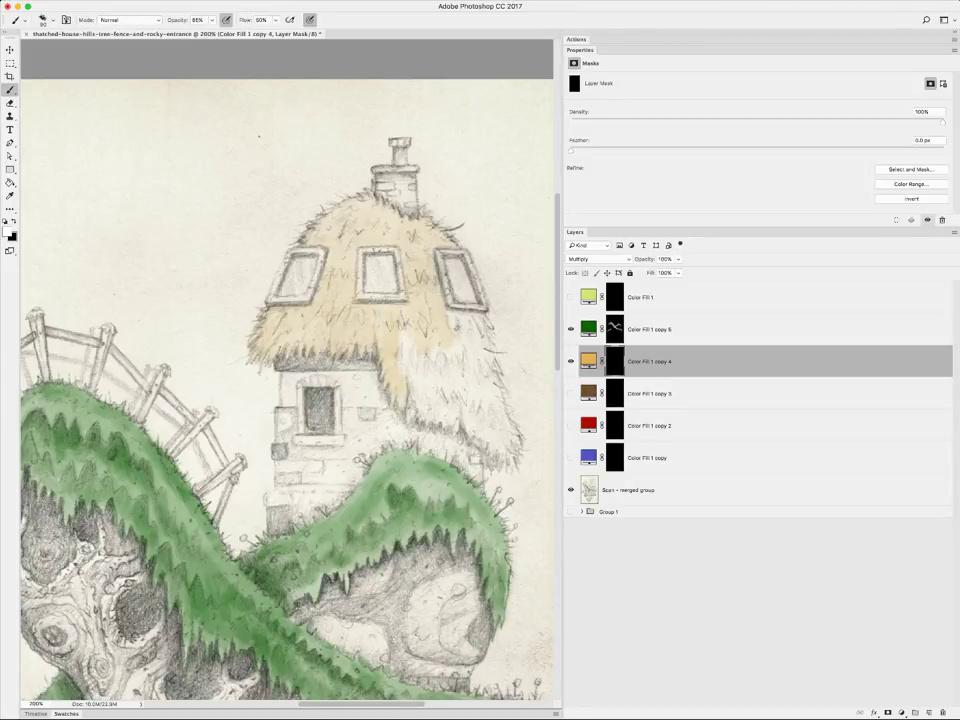
mouse_move(413, 330)
mouse_down()
mouse_move(414, 365)
mouse_move(440, 397)
mouse_up()
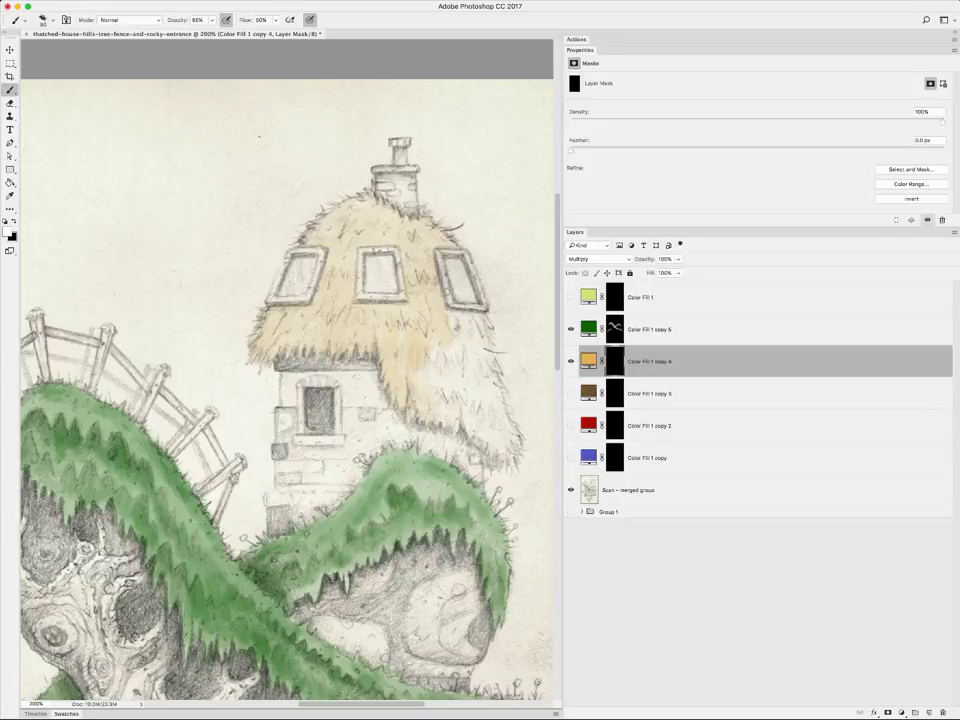
mouse_move(342, 260)
mouse_down()
mouse_move(350, 300)
mouse_move(352, 250)
mouse_up()
drag(498, 405, 506, 434)
mouse_move(364, 283)
mouse_down()
mouse_move(380, 346)
mouse_move(352, 333)
mouse_up()
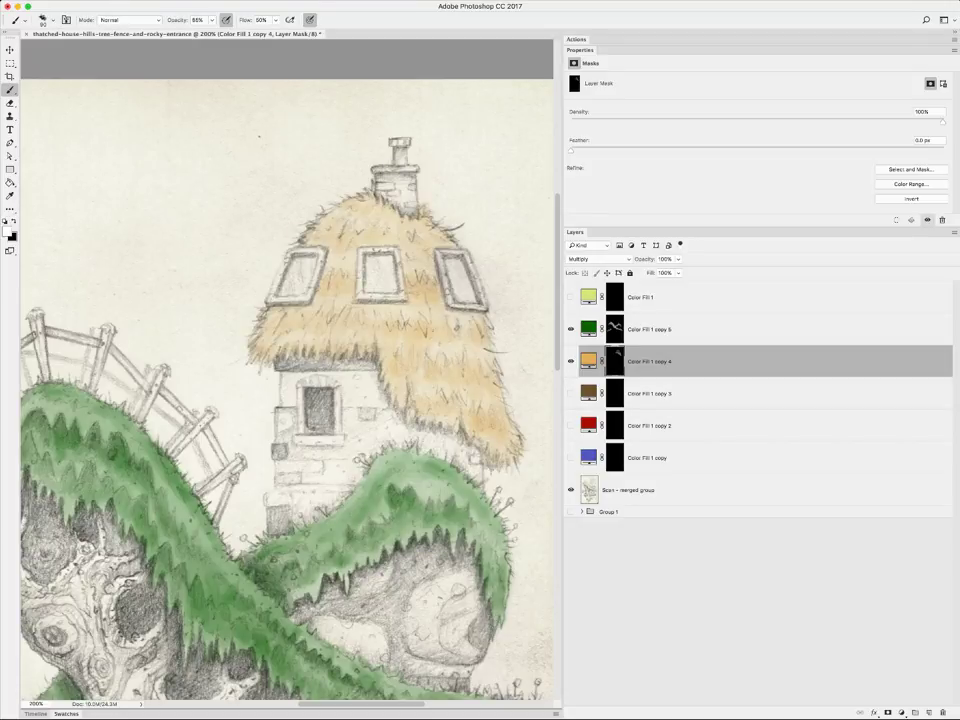
Pan down and brush a faint tan along the cliff top under the left grass overhang
scroll(287, 370, down, 3)
scroll(287, 370, down, 3)
scroll(287, 370, down, 3)
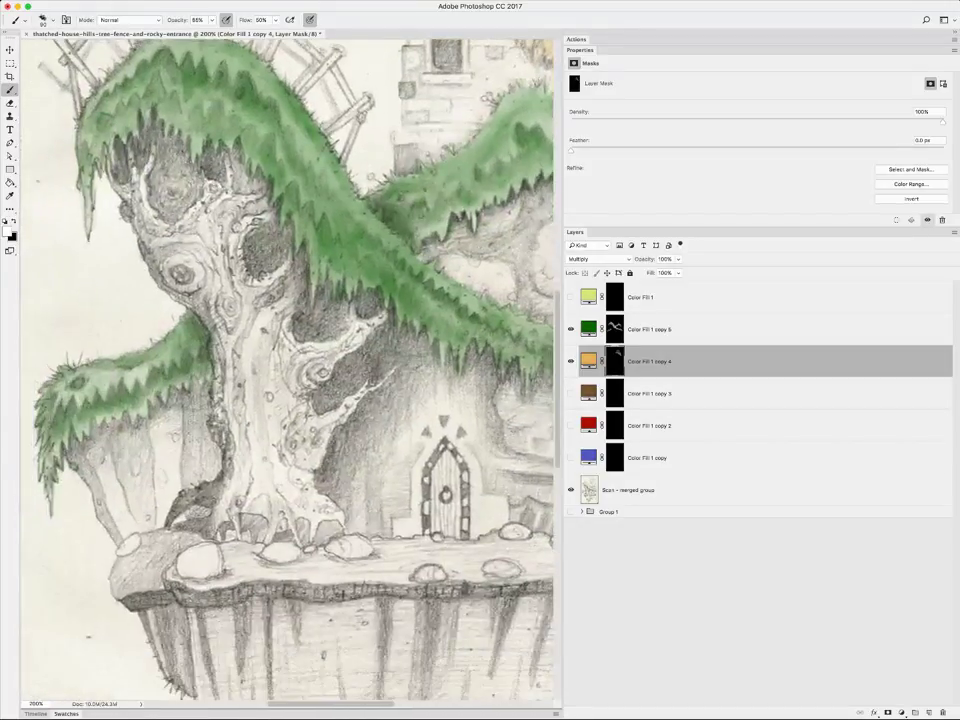
scroll(287, 370, down, 3)
scroll(287, 370, down, 2)
scroll(287, 370, down, 2)
scroll(287, 370, down, 2)
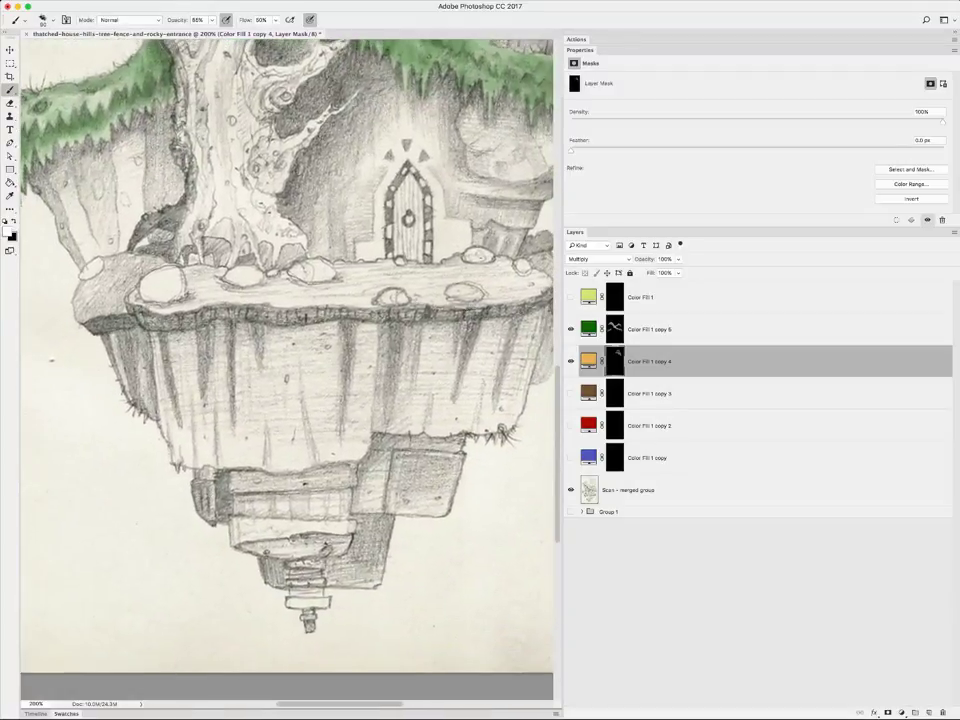
scroll(287, 370, down, 2)
scroll(287, 370, up, 2)
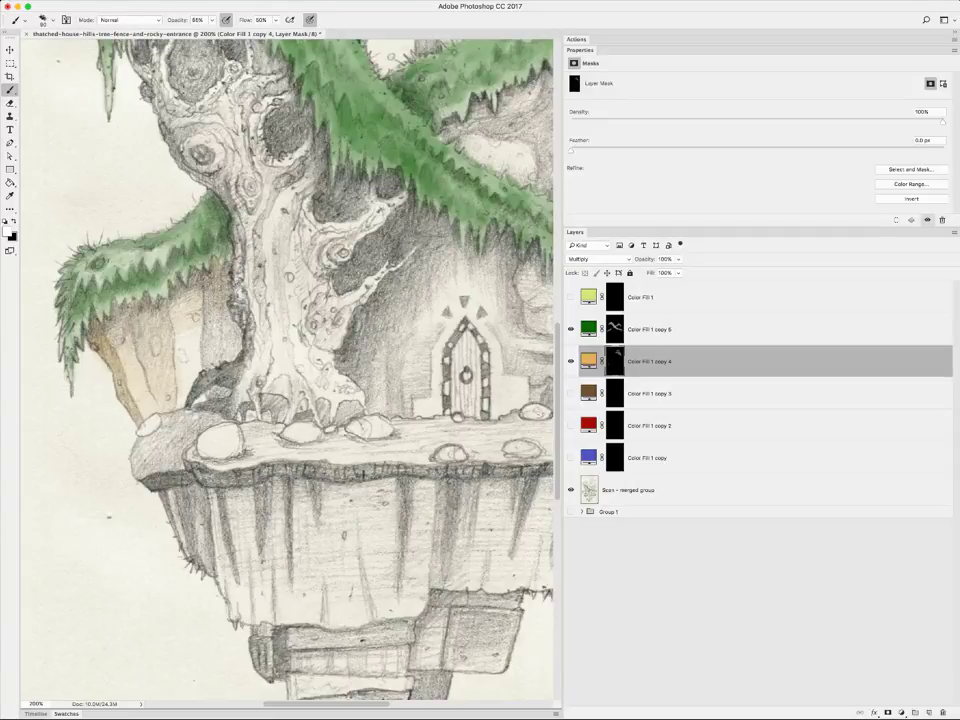
drag(167, 240, 146, 278)
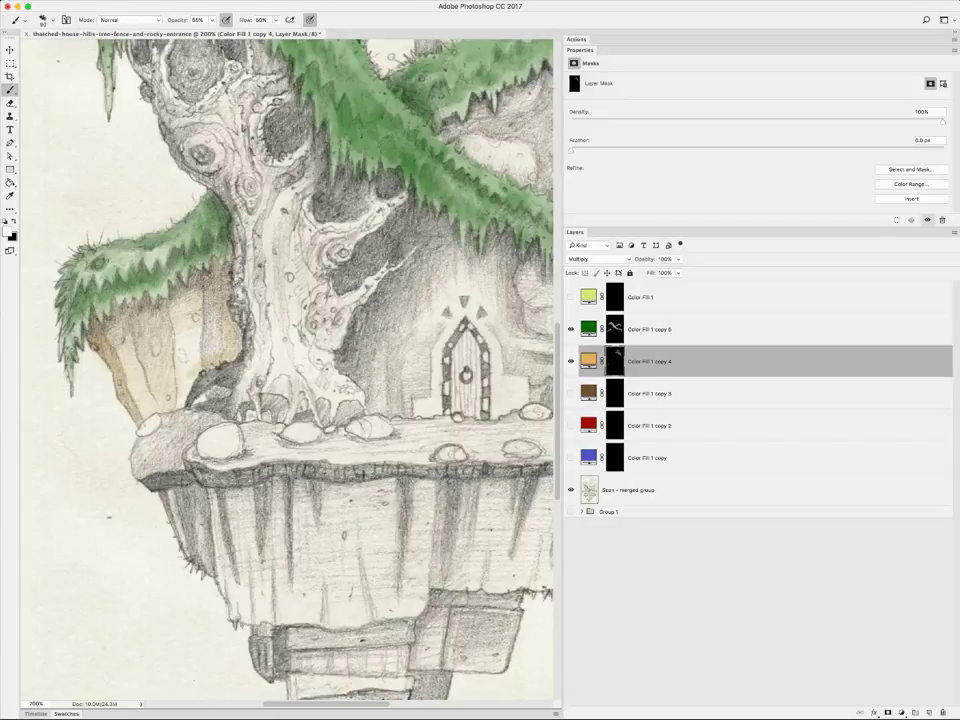
drag(135, 252, 137, 271)
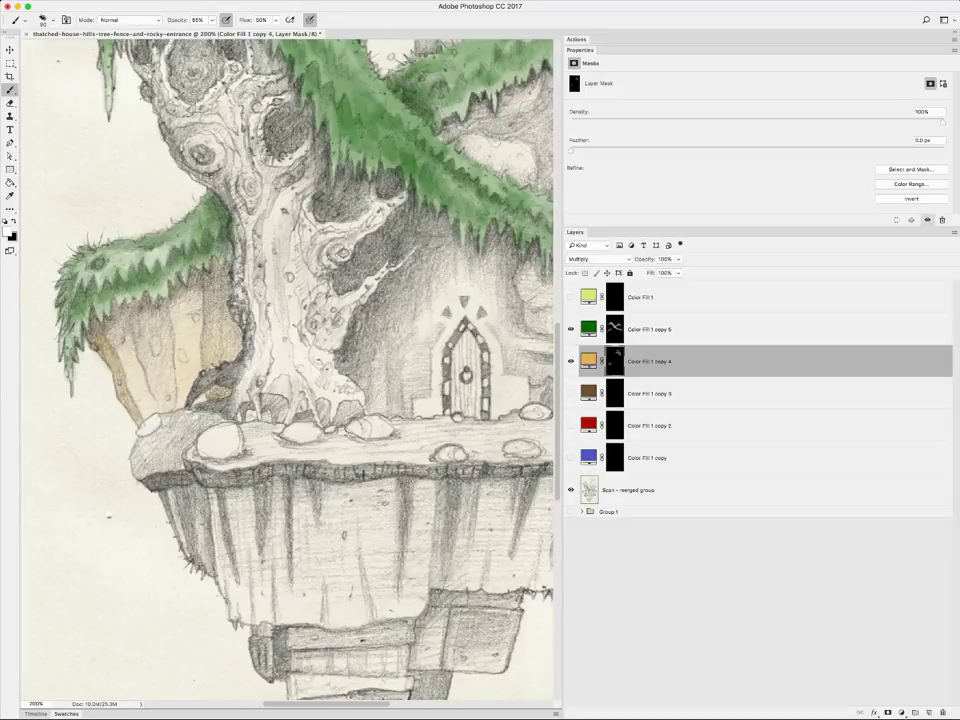
scroll(285, 370, right, 1)
scroll(285, 370, right, 5)
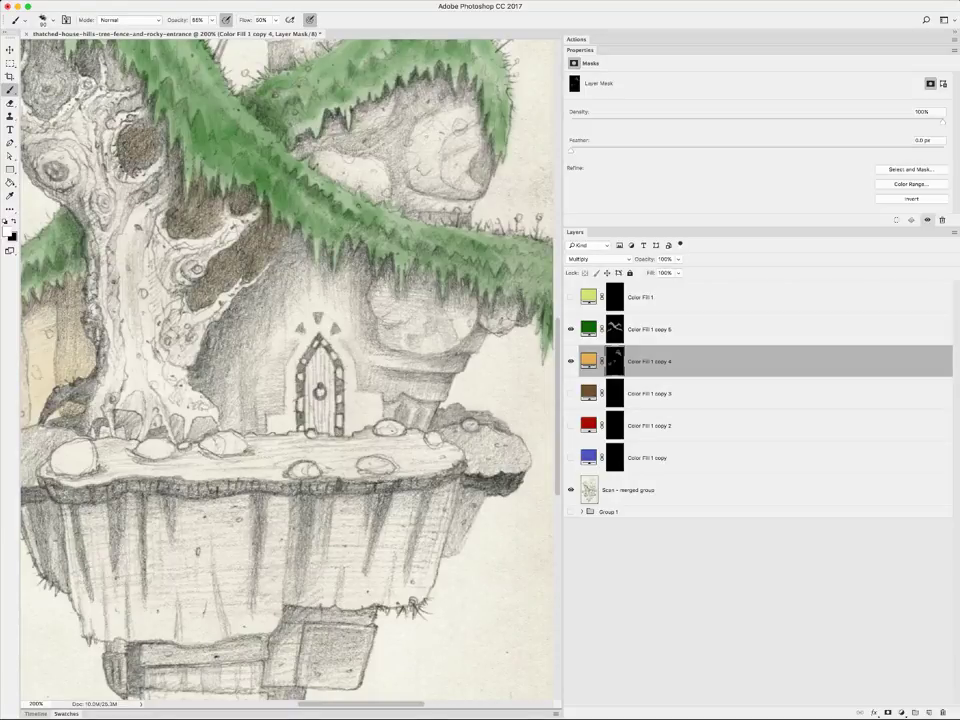
Paint tan earth near the tree trunk, left of the door, and along the trunk's edge
scroll(288, 370, up, 3)
scroll(288, 370, left, 2)
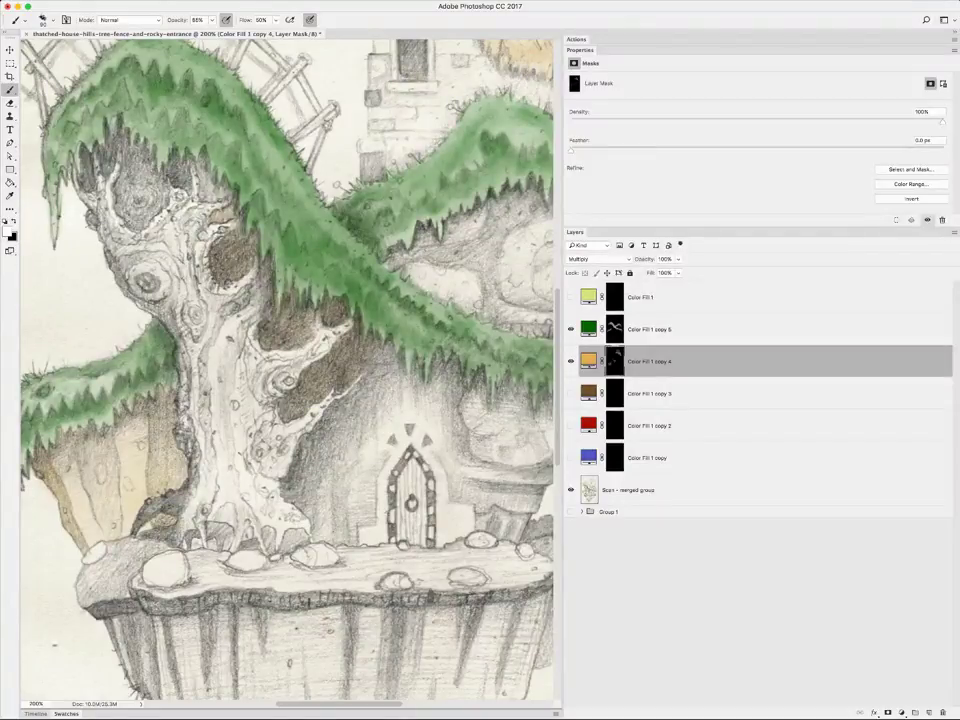
mouse_move(210, 197)
mouse_down()
mouse_move(157, 148)
mouse_move(260, 330)
mouse_up()
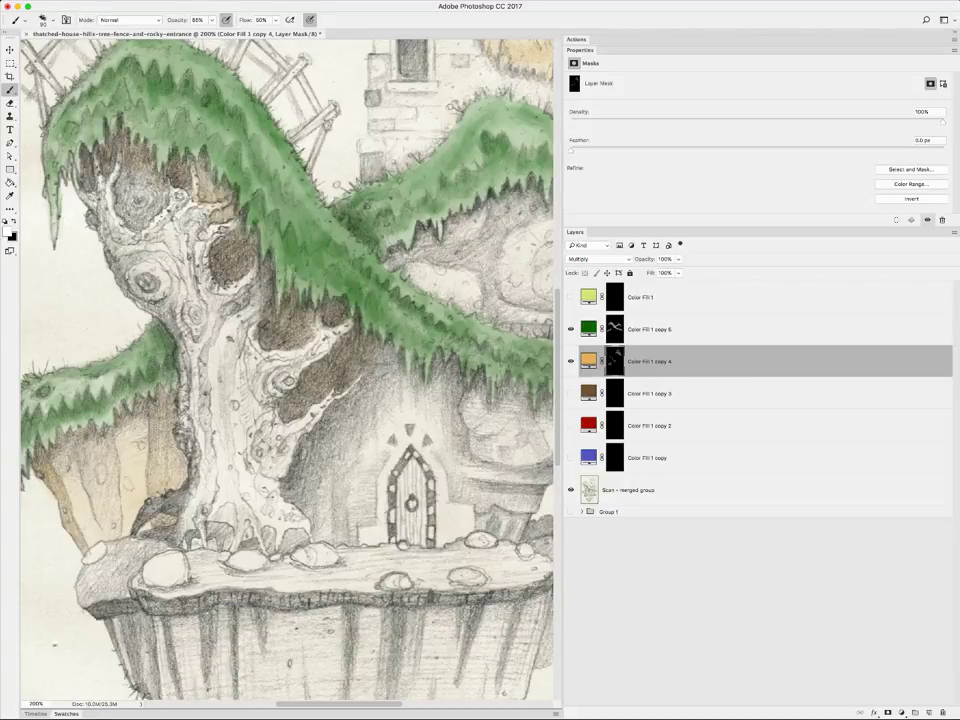
scroll(287, 370, down, 5)
scroll(287, 370, right, 4)
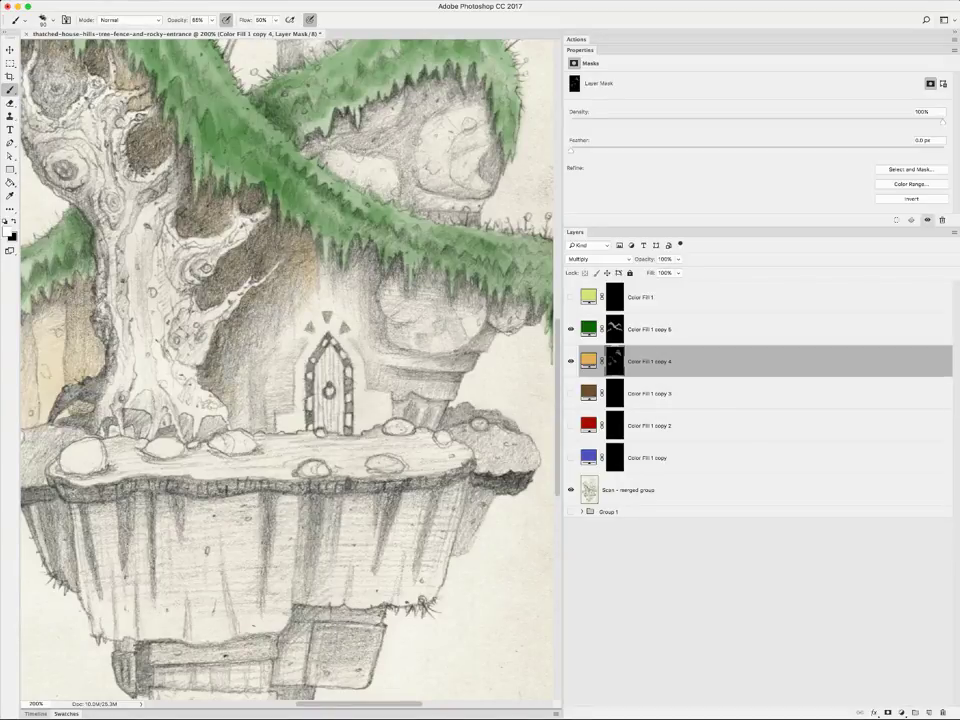
mouse_move(245, 410)
mouse_down()
mouse_move(251, 343)
mouse_move(292, 305)
mouse_up()
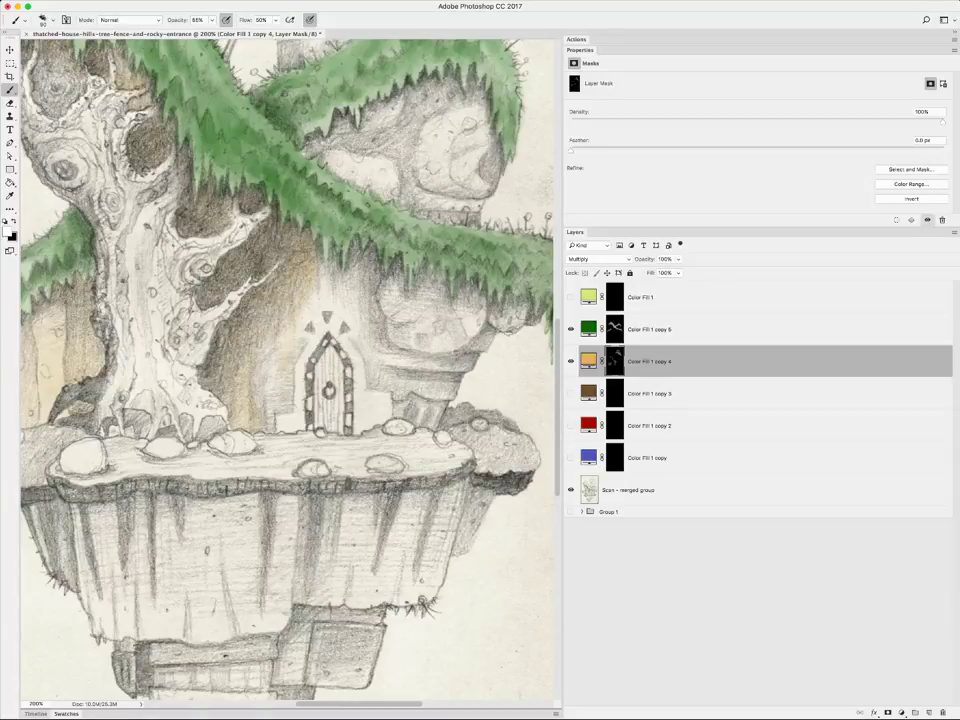
mouse_move(200, 322)
mouse_down()
mouse_move(202, 262)
mouse_move(193, 282)
mouse_up()
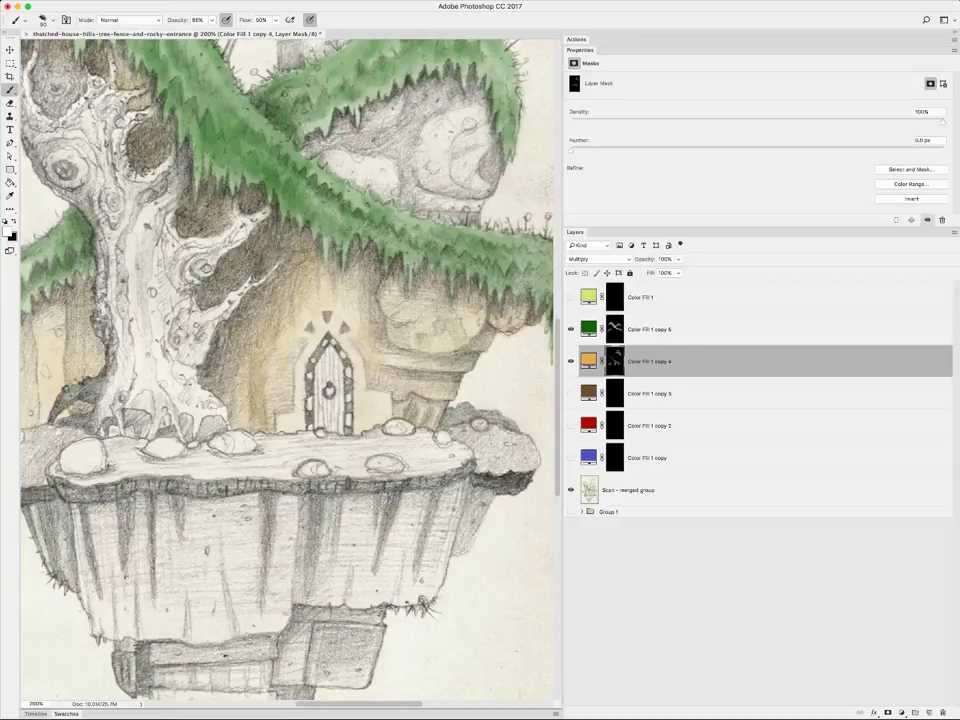
Pan up and tint the rocky outcrop under the right grass hill tan, extending upward
scroll(285, 370, up, 3)
scroll(285, 370, up, 2)
scroll(285, 370, up, 3)
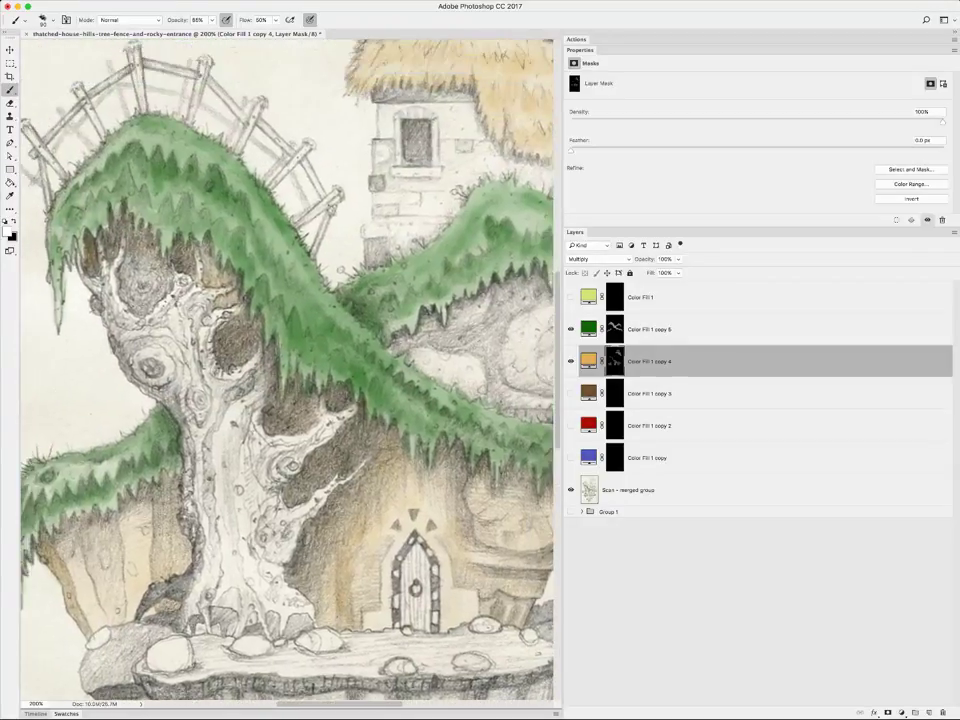
scroll(285, 370, down, 2)
scroll(285, 370, right, 3)
scroll(285, 370, right, 3)
scroll(285, 370, left, 6)
scroll(285, 370, down, 2)
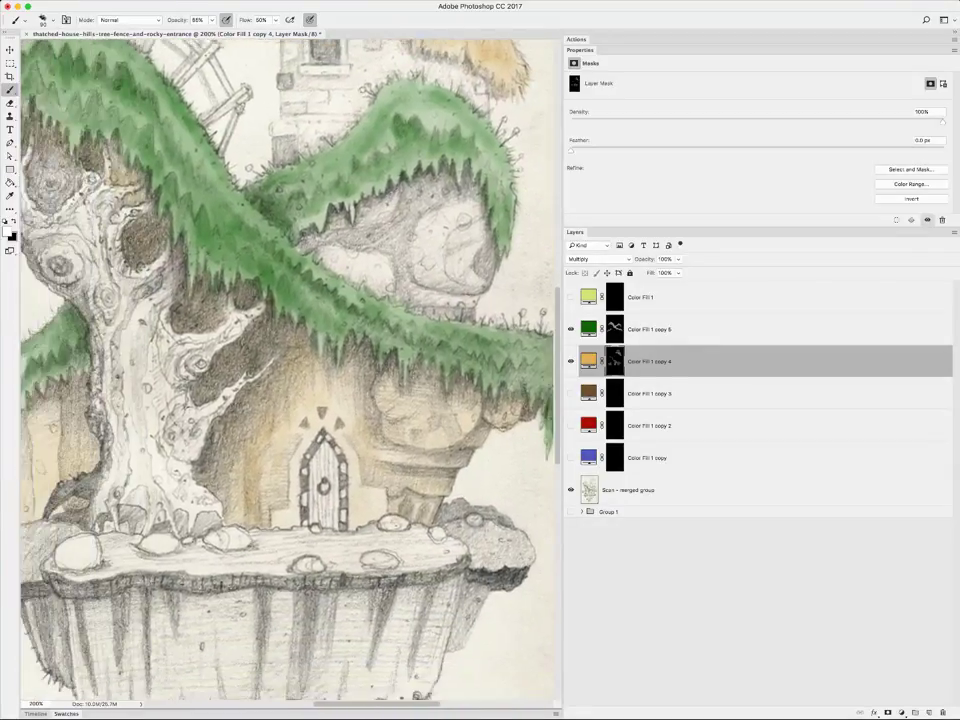
scroll(285, 370, up, 2)
scroll(285, 370, right, 2)
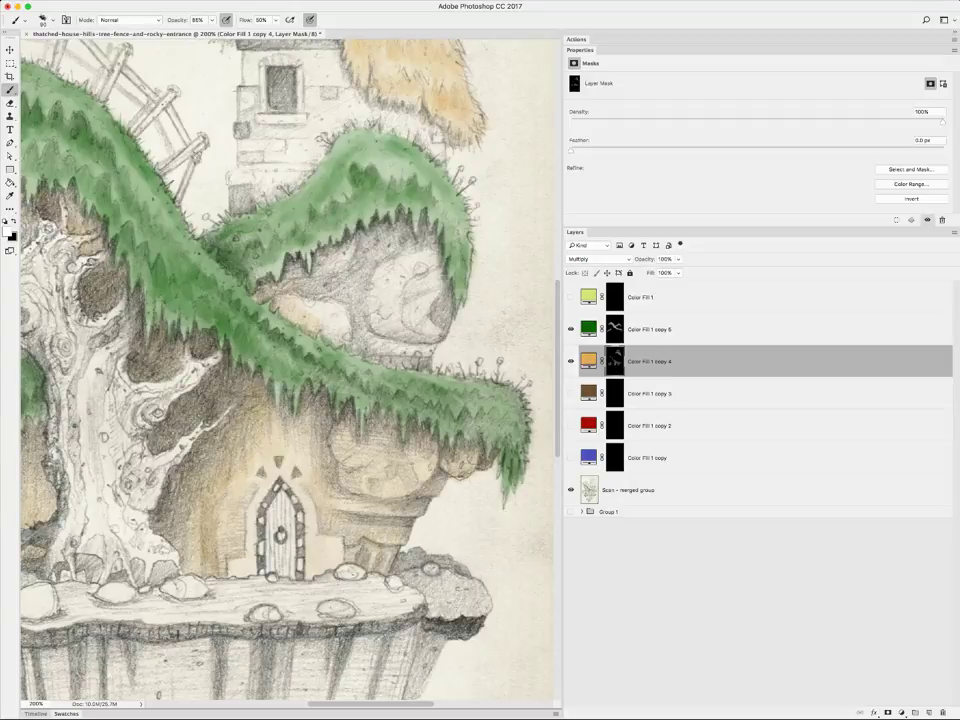
drag(232, 230, 252, 246)
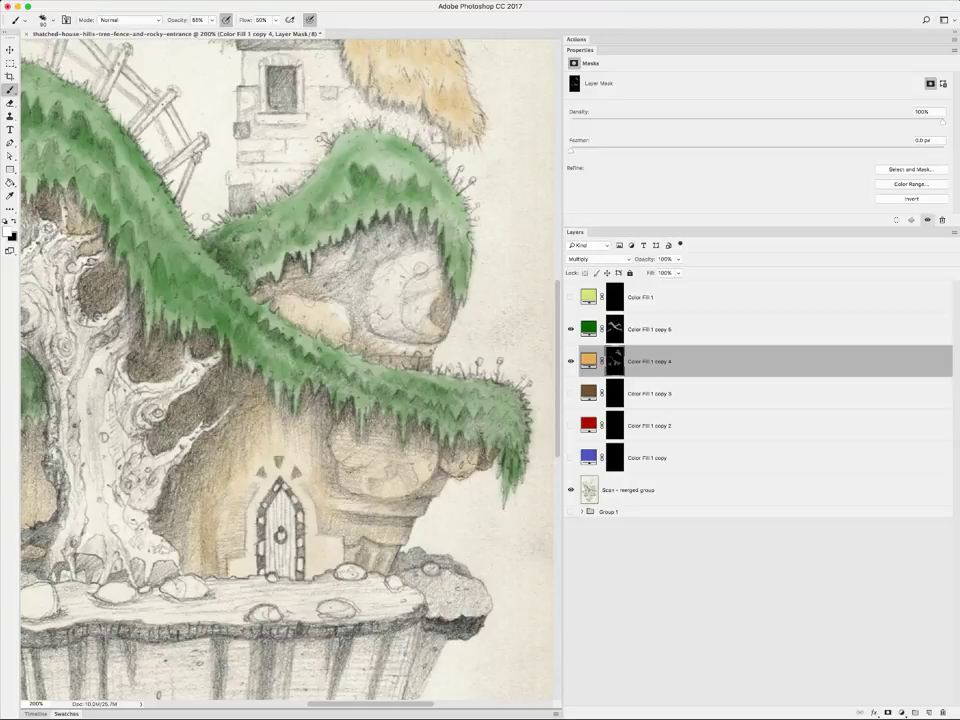
mouse_move(305, 248)
mouse_down()
mouse_move(303, 206)
mouse_move(261, 238)
mouse_move(247, 235)
mouse_move(244, 202)
mouse_up()
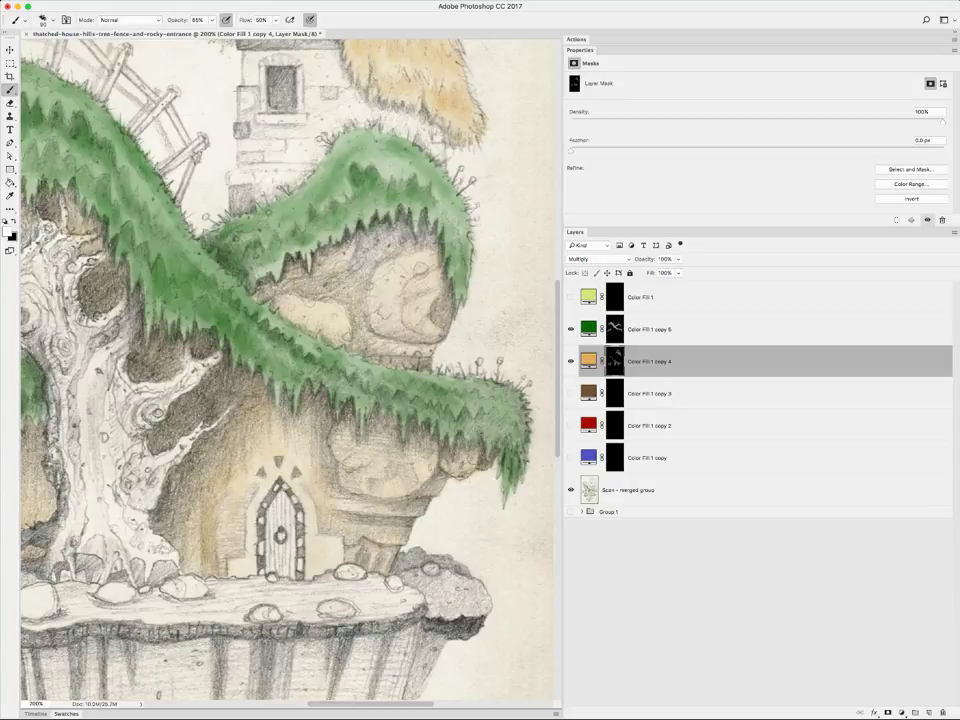
drag(276, 204, 272, 180)
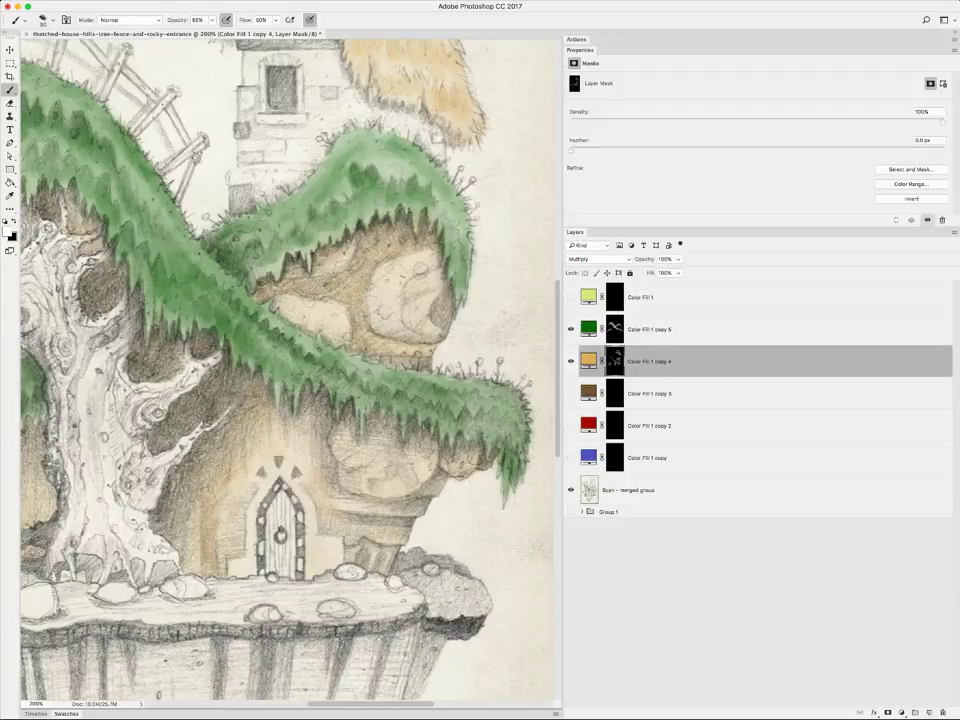
Pan around the rock walls on both sides of the door
scroll(287, 370, down, 5)
scroll(287, 370, left, 5)
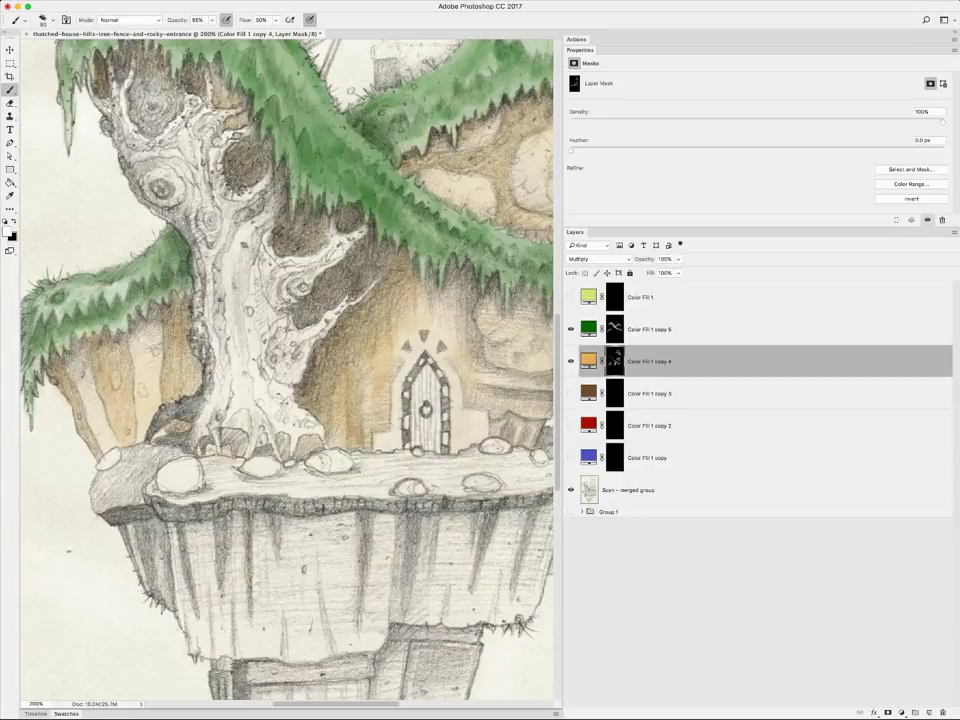
scroll(287, 370, right, 5)
scroll(287, 370, up, 2)
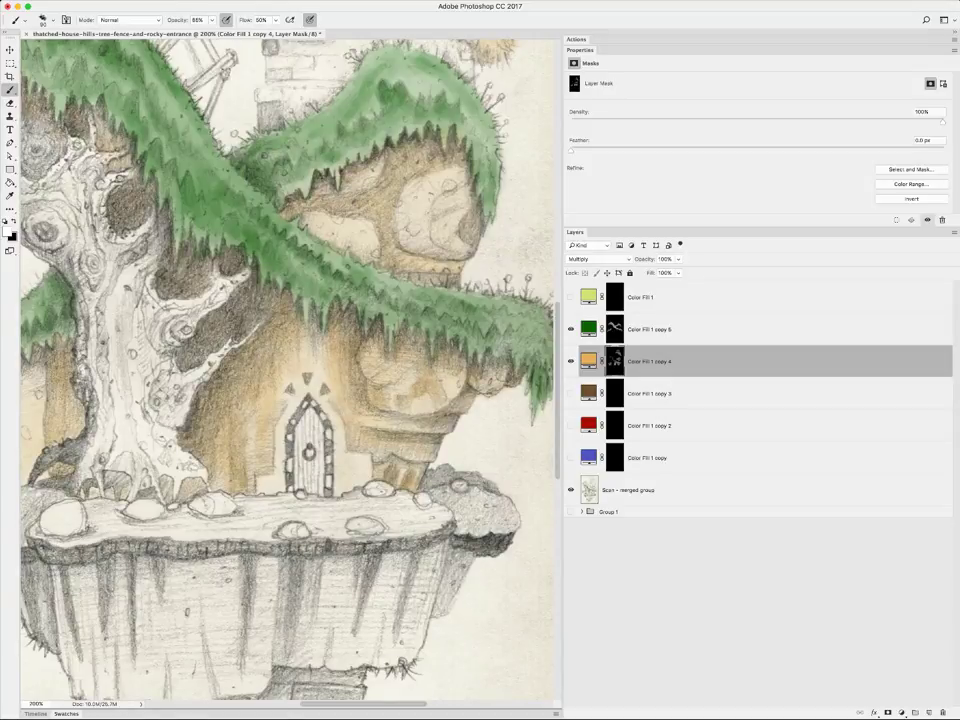
Add more tan to the earth along the tree trunk's edge
scroll(287, 370, left, 3)
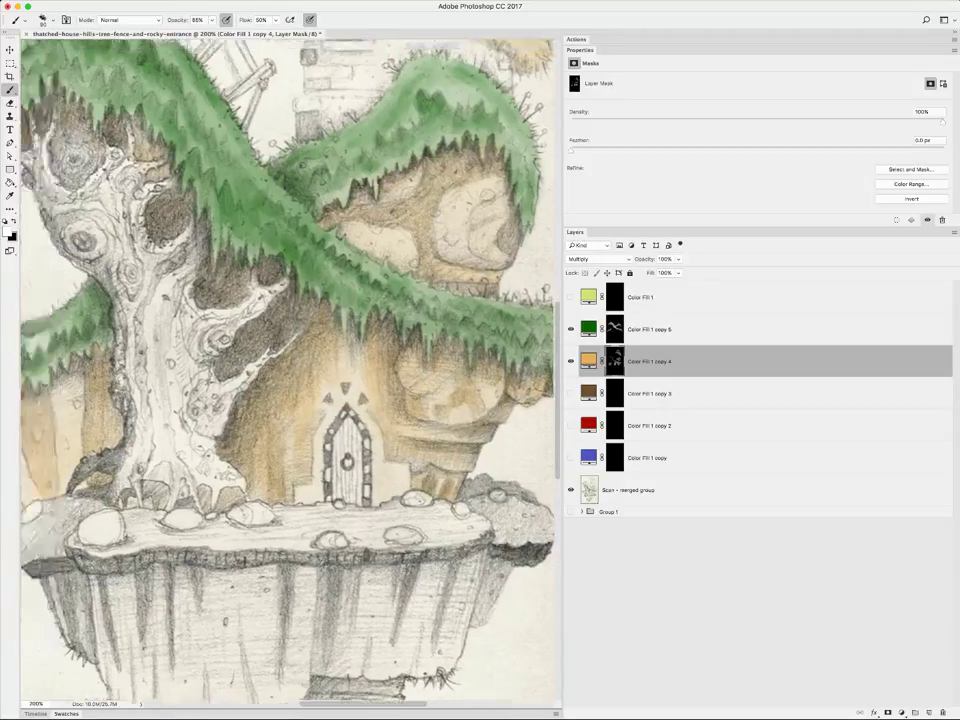
scroll(287, 370, left, 8)
mouse_move(285, 268)
mouse_down()
mouse_move(255, 302)
mouse_move(302, 288)
mouse_up()
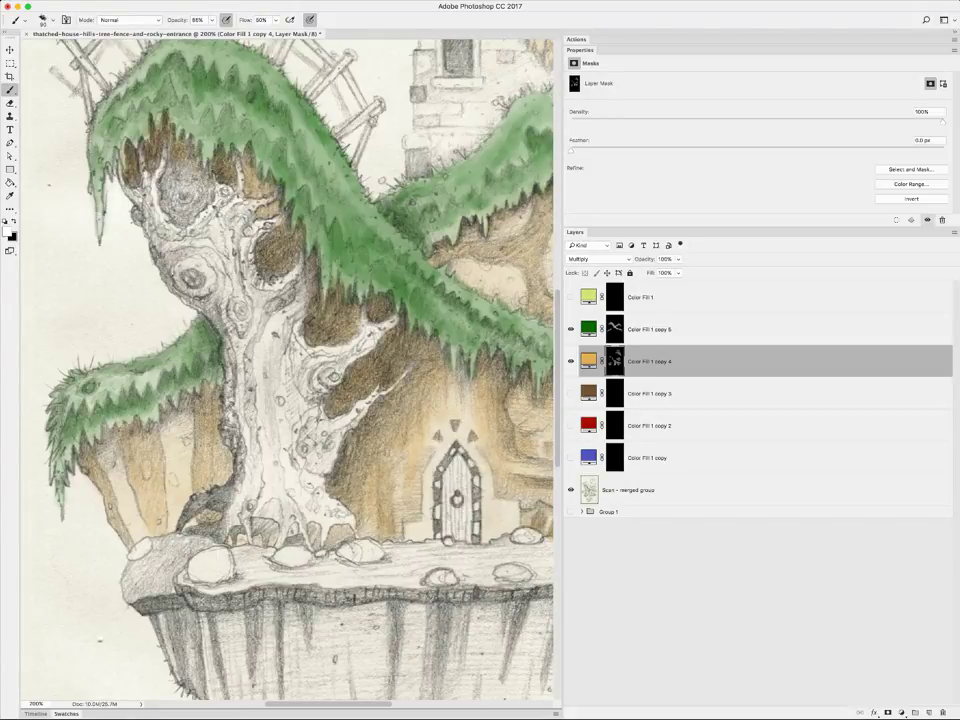
Pan the canvas to the island's underside, showing the cliff face below the stone ledge
scroll(288, 370, down, 5)
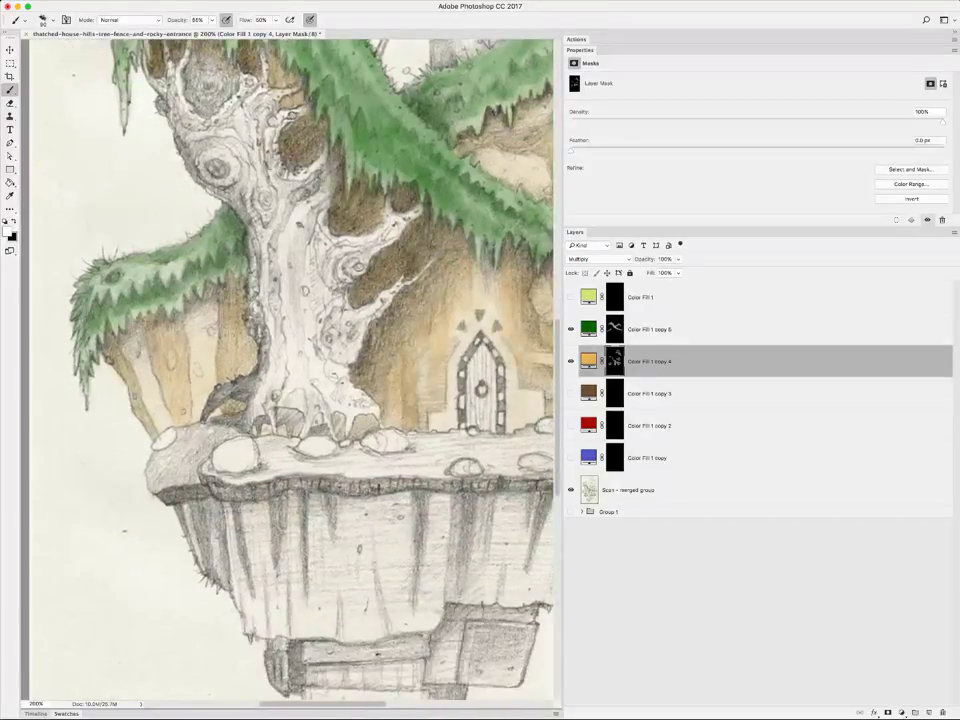
scroll(288, 370, right, 5)
scroll(288, 370, up, 3)
scroll(288, 370, up, 3)
scroll(288, 370, left, 2)
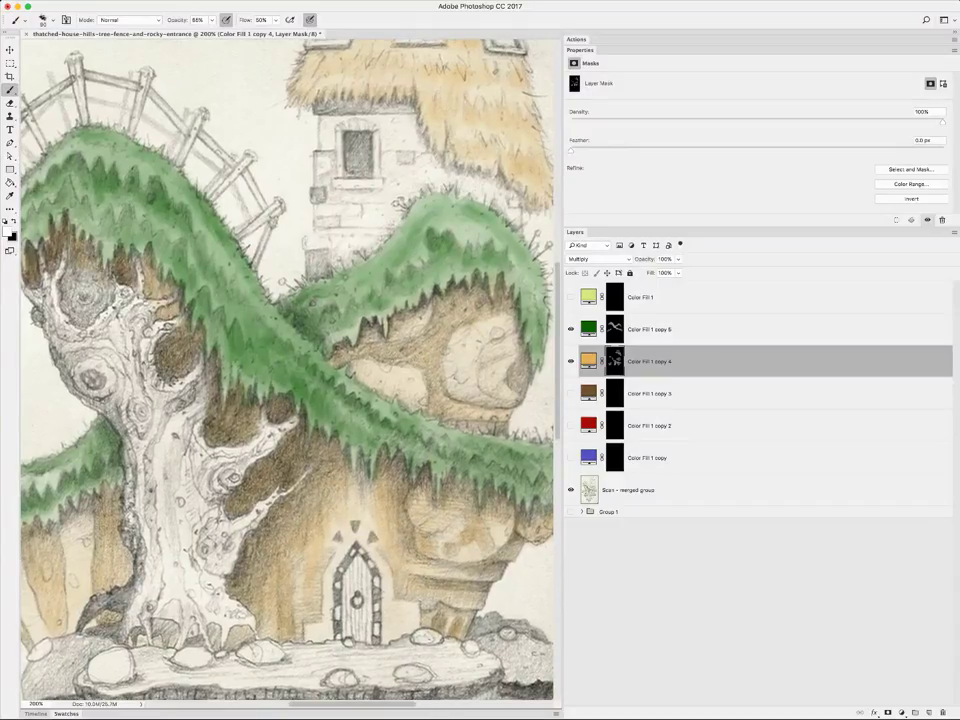
scroll(288, 370, left, 1)
scroll(288, 370, down, 8)
scroll(288, 370, up, 2)
scroll(288, 370, down, 5)
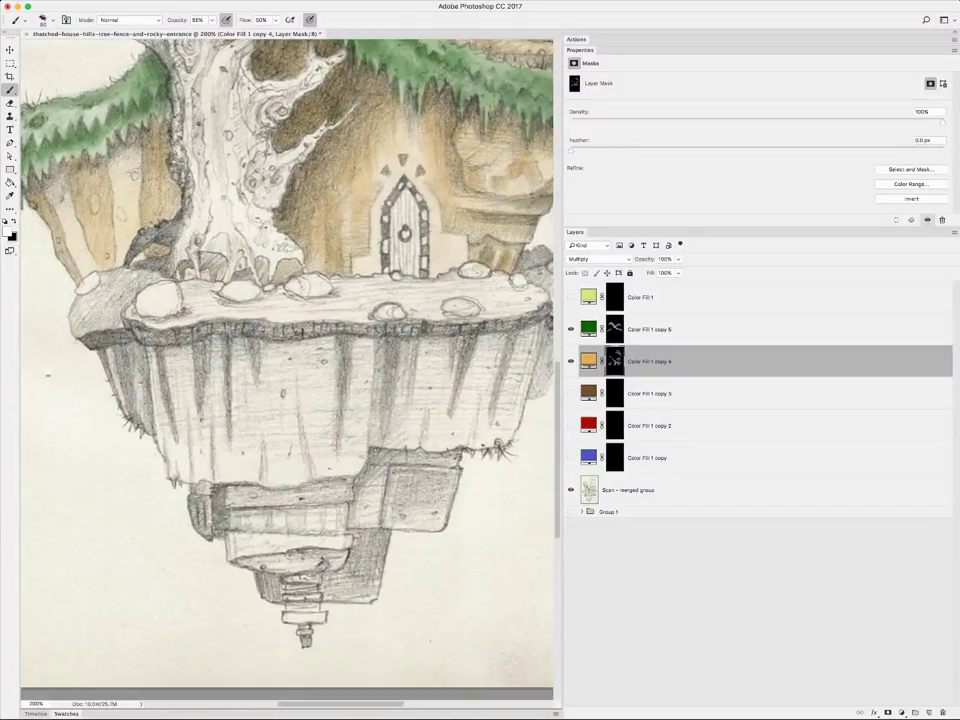
scroll(288, 370, down, 3)
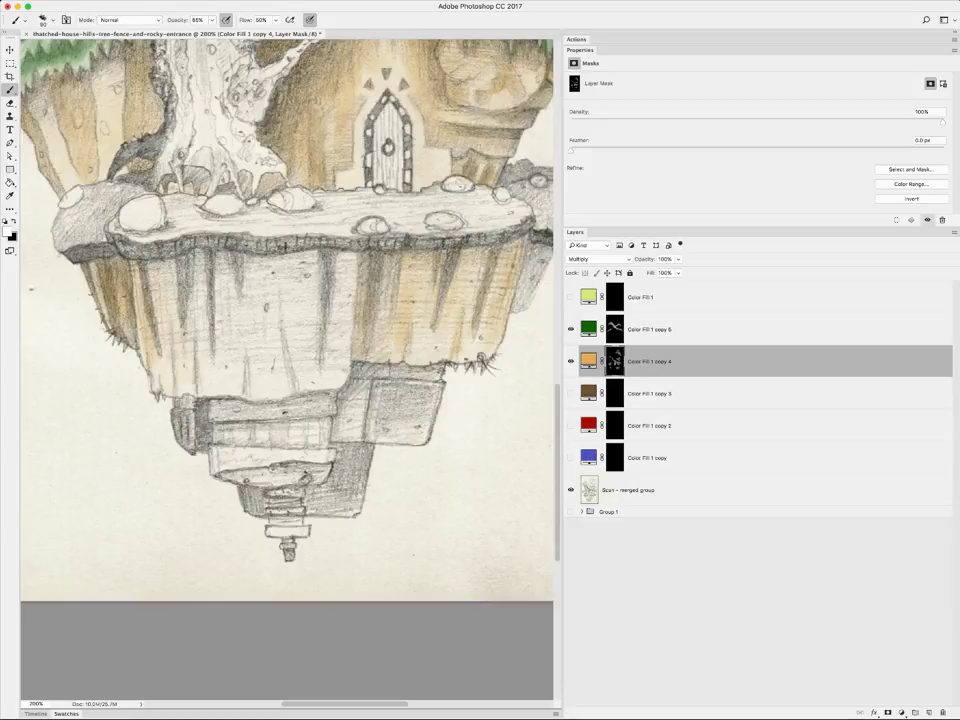
Brush white on Color Fill 1 copy 4's mask to tint the lower cliff wall and cliff band tan
drag(186, 254, 188, 290)
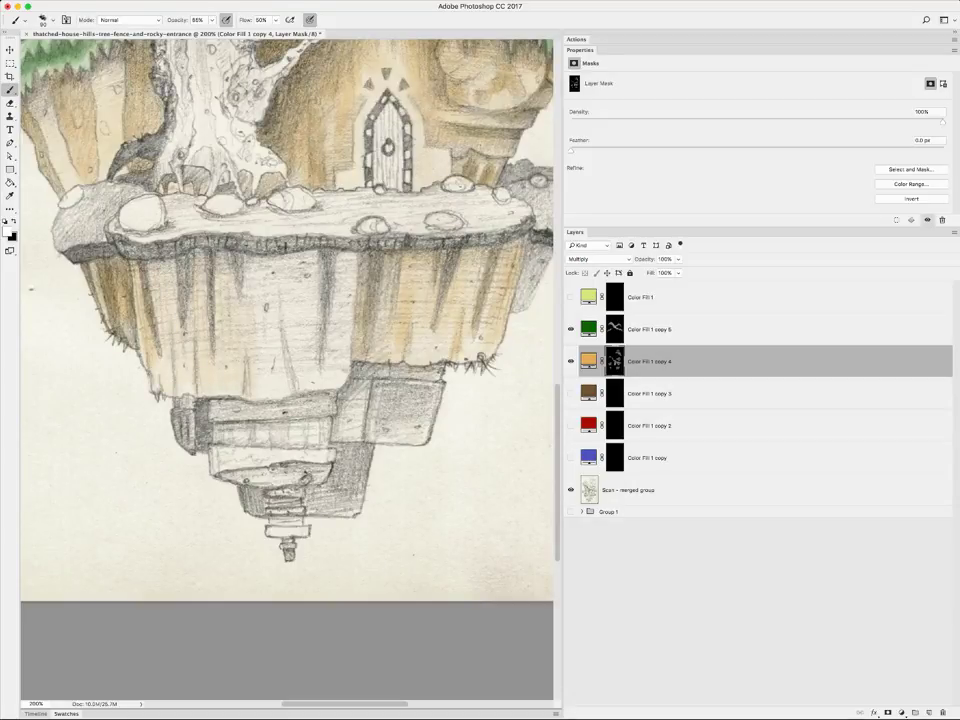
mouse_move(184, 214)
mouse_down()
mouse_move(210, 276)
mouse_move(234, 288)
mouse_up()
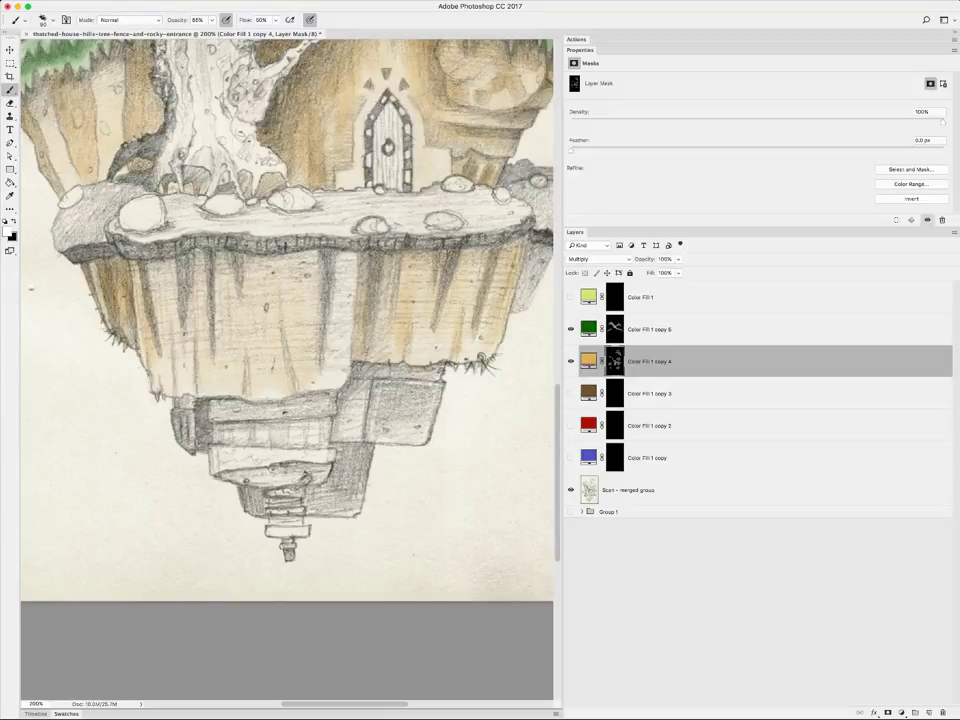
drag(252, 230, 258, 284)
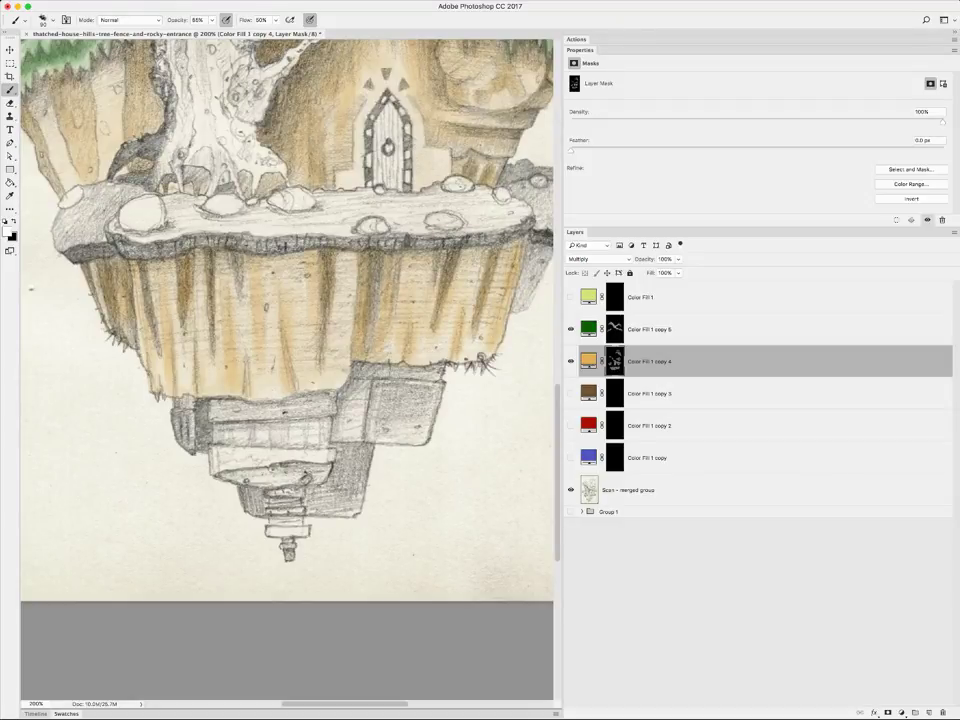
drag(164, 325, 252, 304)
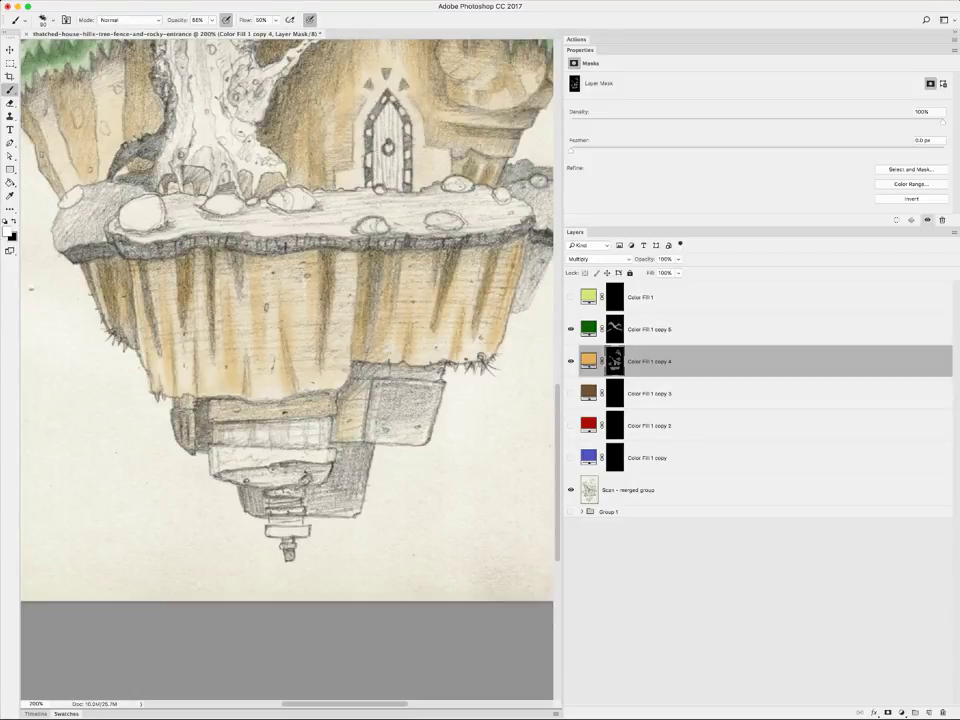
mouse_move(328, 297)
mouse_down()
mouse_move(283, 325)
mouse_move(298, 306)
mouse_up()
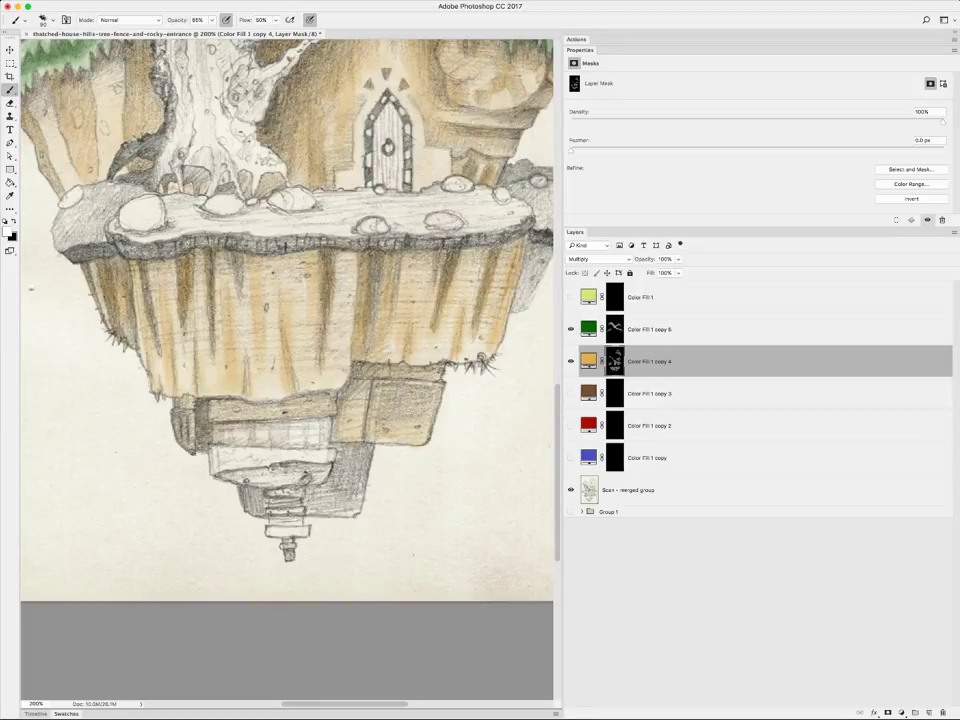
Add tan to the left, lower and middle cliff, the small spindle, and cliff-face gaps
drag(215, 318, 240, 332)
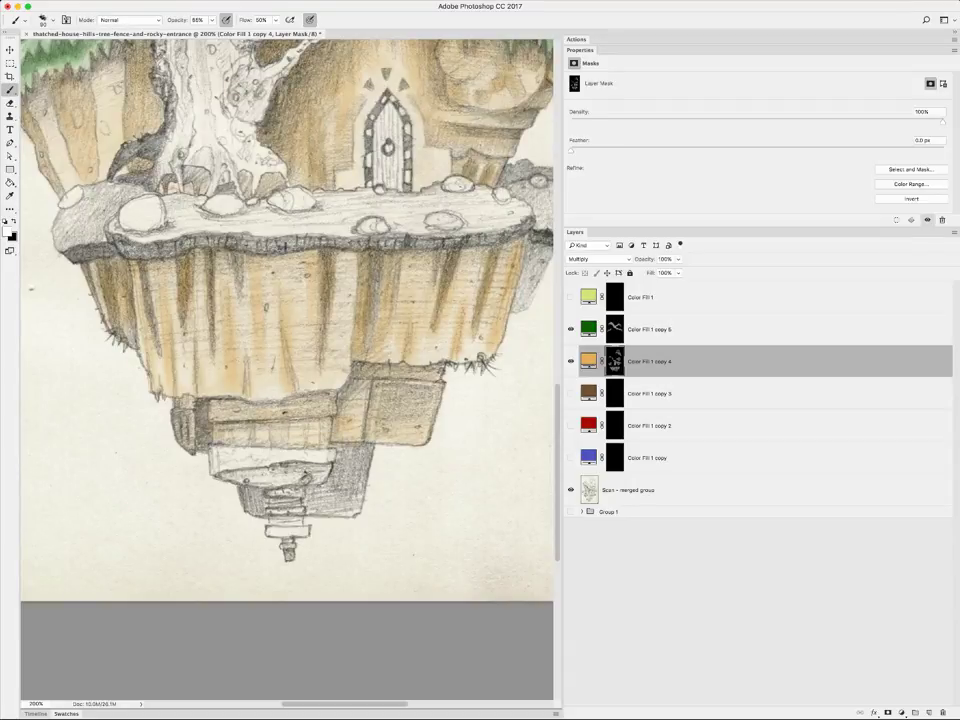
drag(170, 344, 251, 342)
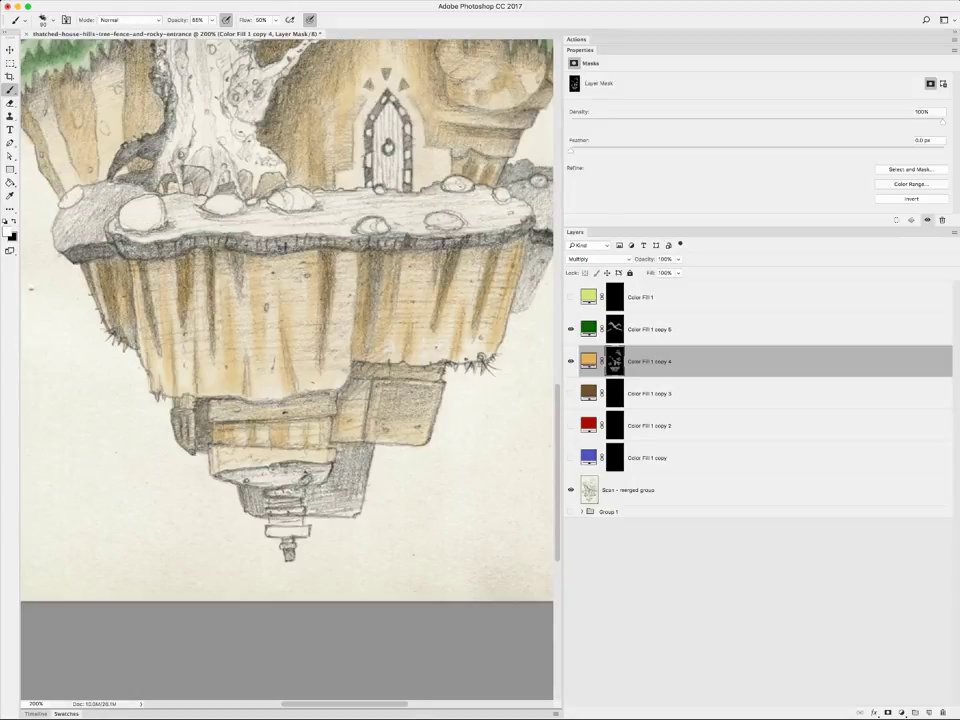
mouse_move(258, 342)
mouse_down()
mouse_move(255, 365)
mouse_move(265, 334)
mouse_move(270, 374)
mouse_move(254, 385)
mouse_move(235, 367)
mouse_move(258, 380)
mouse_up()
mouse_move(194, 373)
mouse_down()
mouse_move(182, 384)
mouse_move(200, 386)
mouse_move(180, 358)
mouse_move(230, 352)
mouse_move(230, 370)
mouse_up()
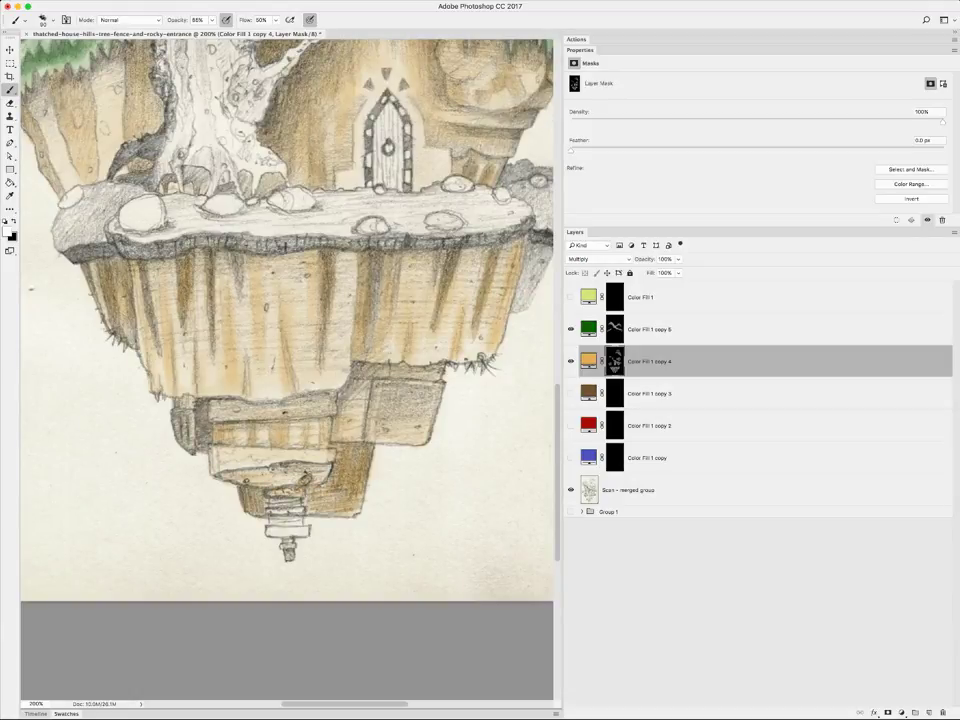
drag(276, 531, 308, 531)
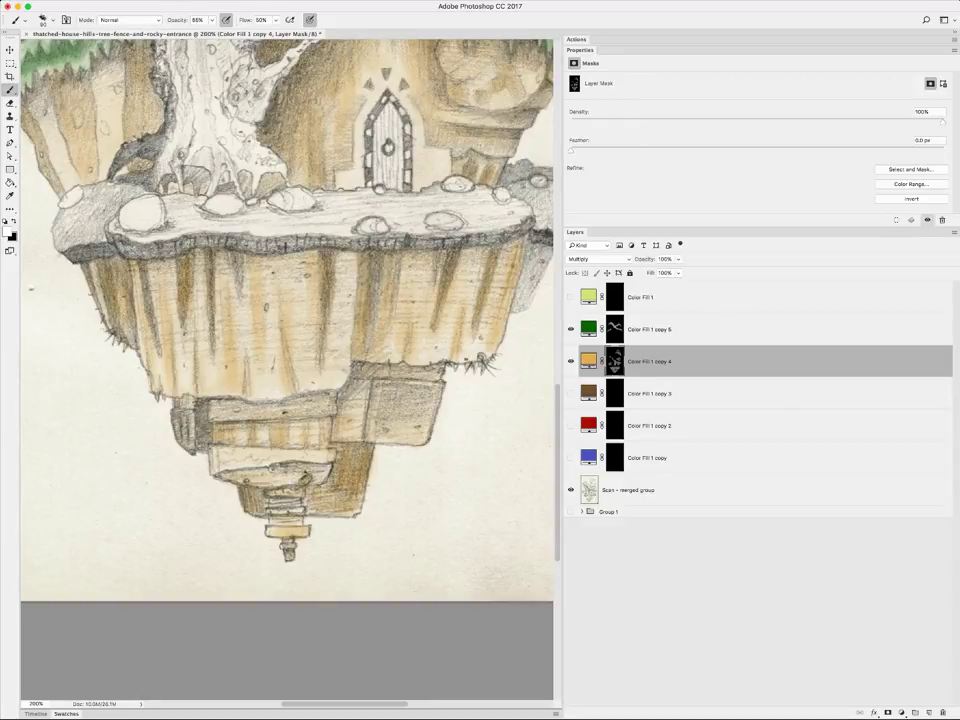
drag(151, 300, 152, 330)
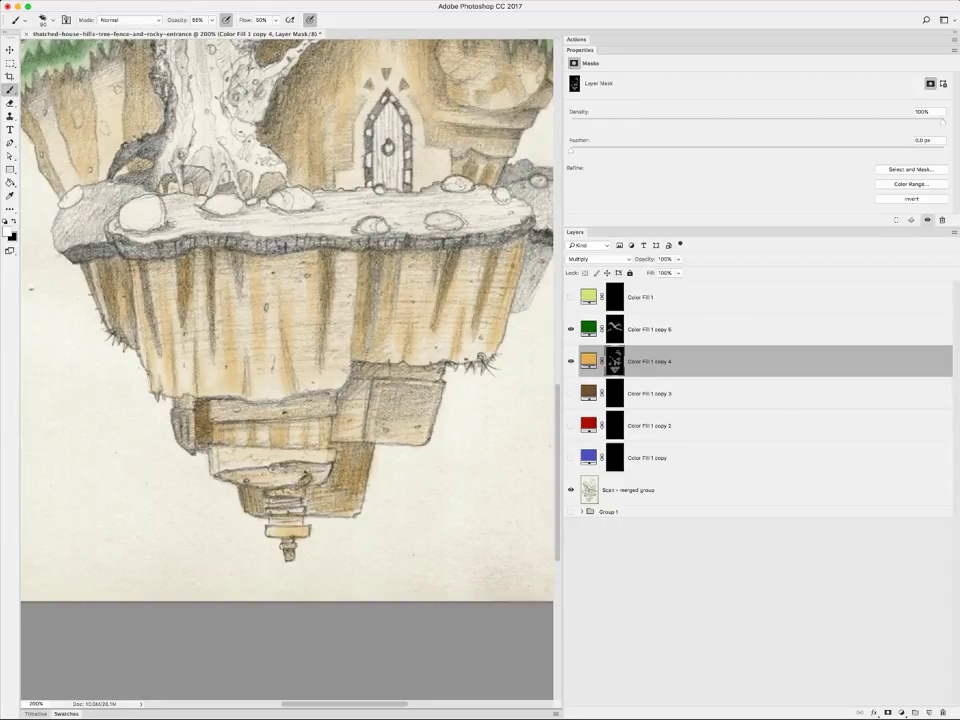
mouse_move(262, 285)
mouse_down()
mouse_move(266, 328)
mouse_move(290, 279)
mouse_move(326, 282)
mouse_up()
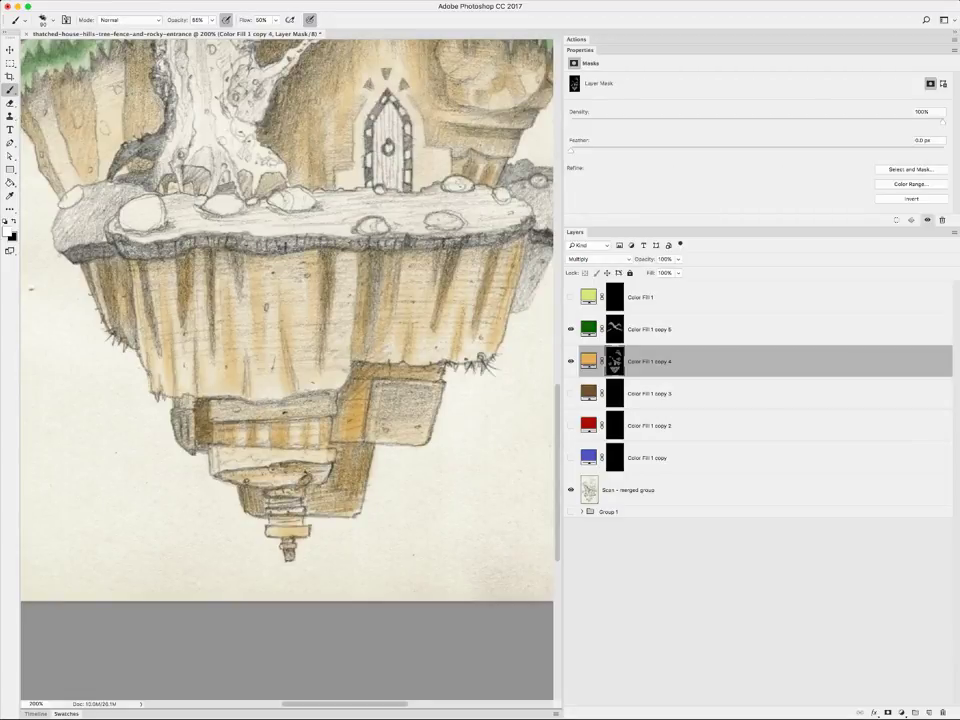
Select the brown Color Fill 1 copy 3 layer and bring the tree trunk into view
scroll(287, 370, up, 5)
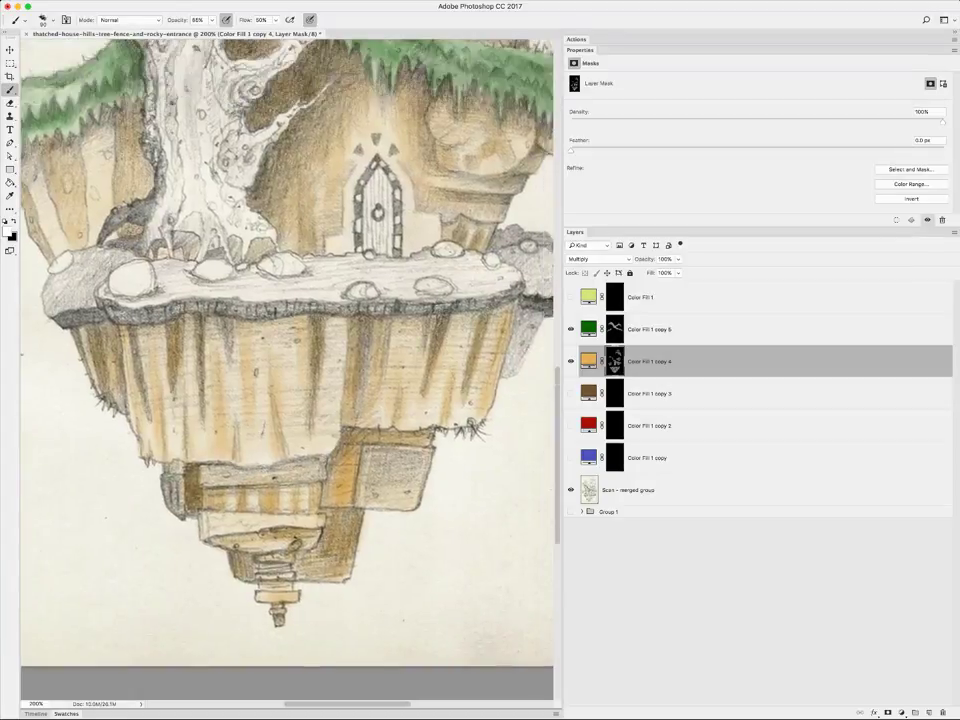
scroll(287, 370, up, 4)
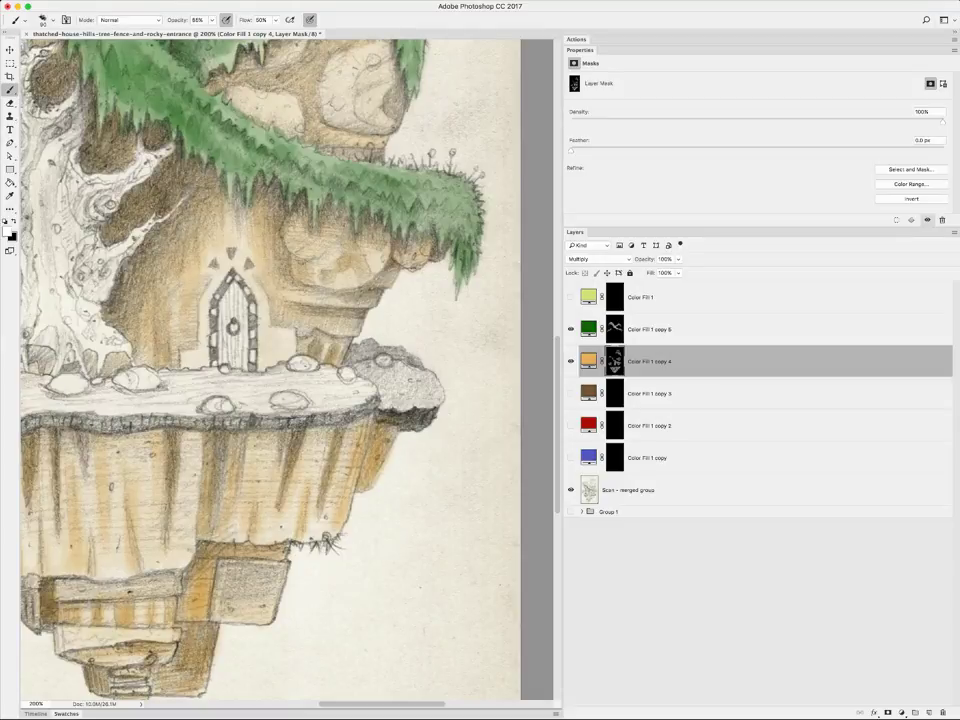
scroll(287, 370, left, 3)
scroll(287, 370, left, 5)
scroll(287, 370, up, 2)
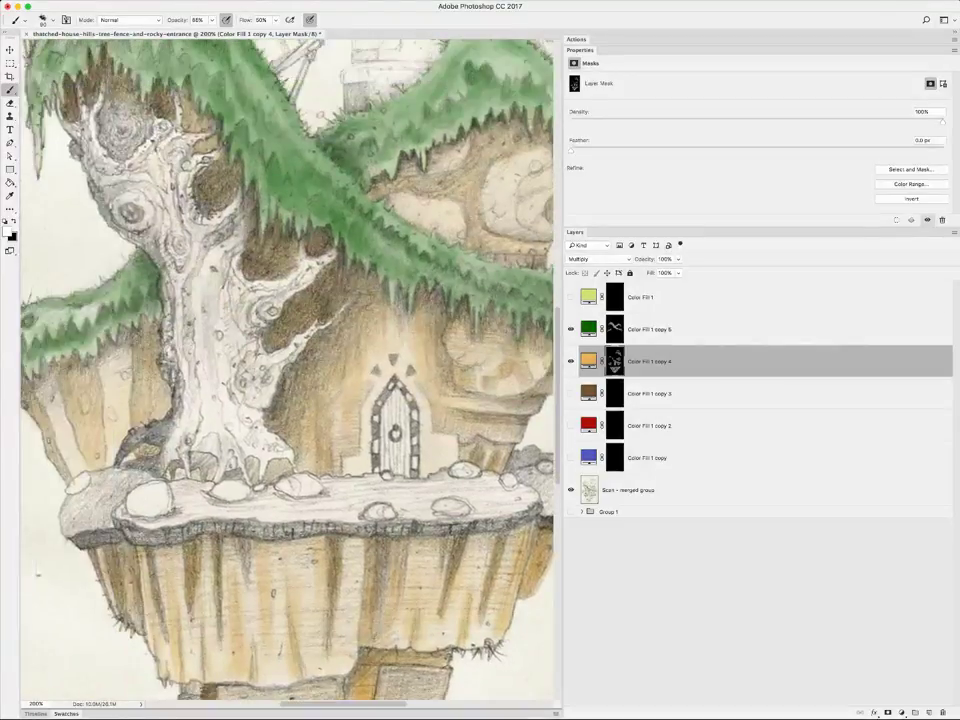
scroll(287, 370, left, 3)
scroll(287, 370, up, 2)
scroll(287, 370, right, 2)
scroll(287, 370, down, 3)
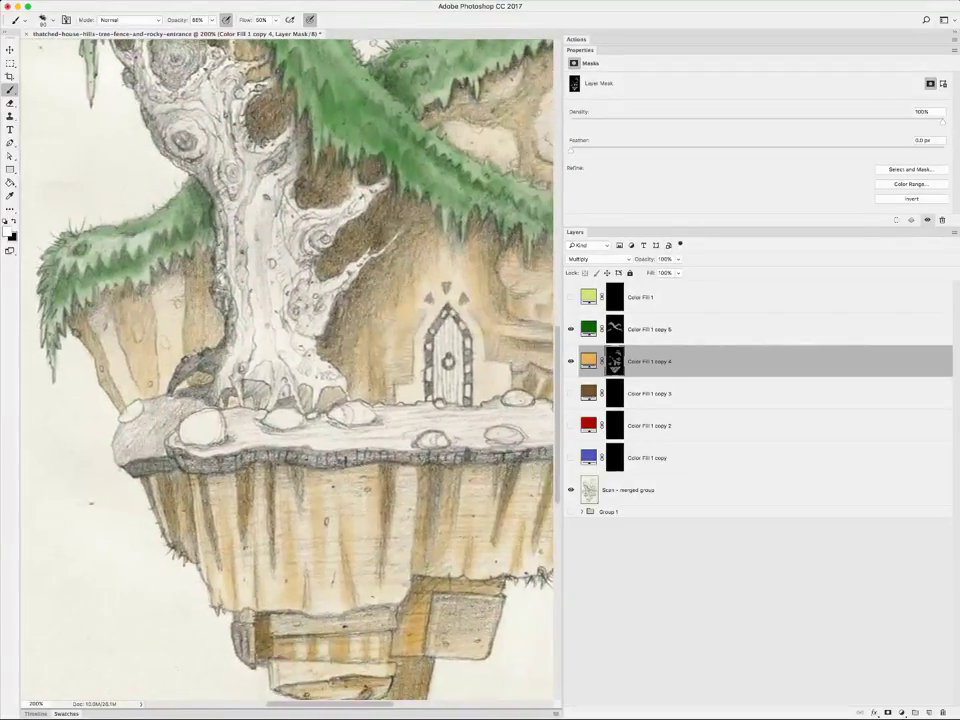
scroll(287, 370, down, 3)
click(650, 393)
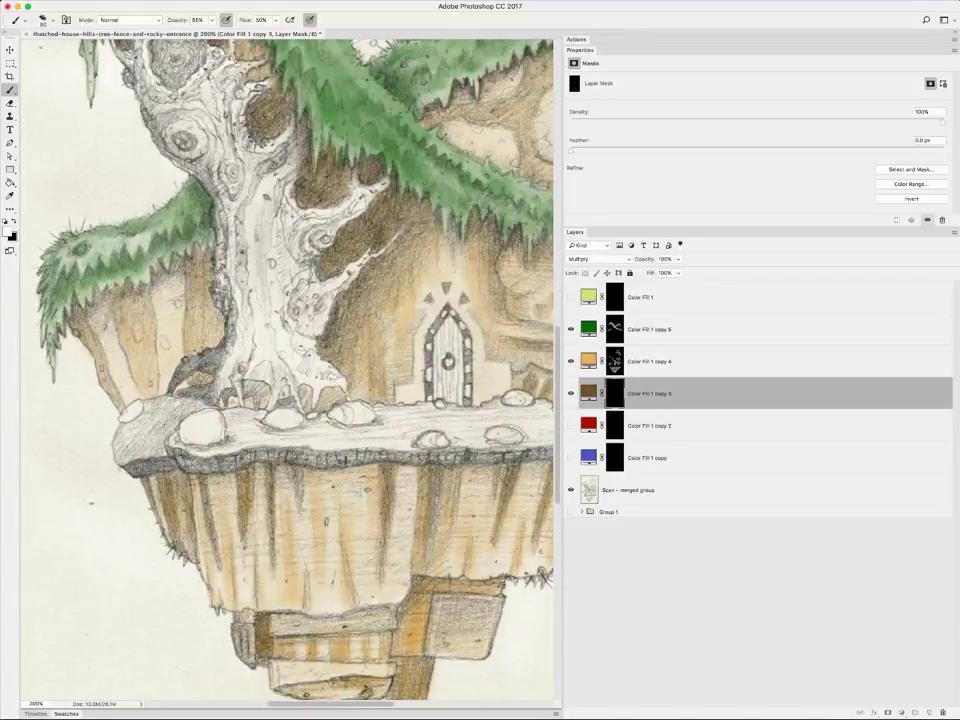
scroll(287, 370, right, 3)
scroll(287, 370, up, 3)
scroll(287, 370, up, 1)
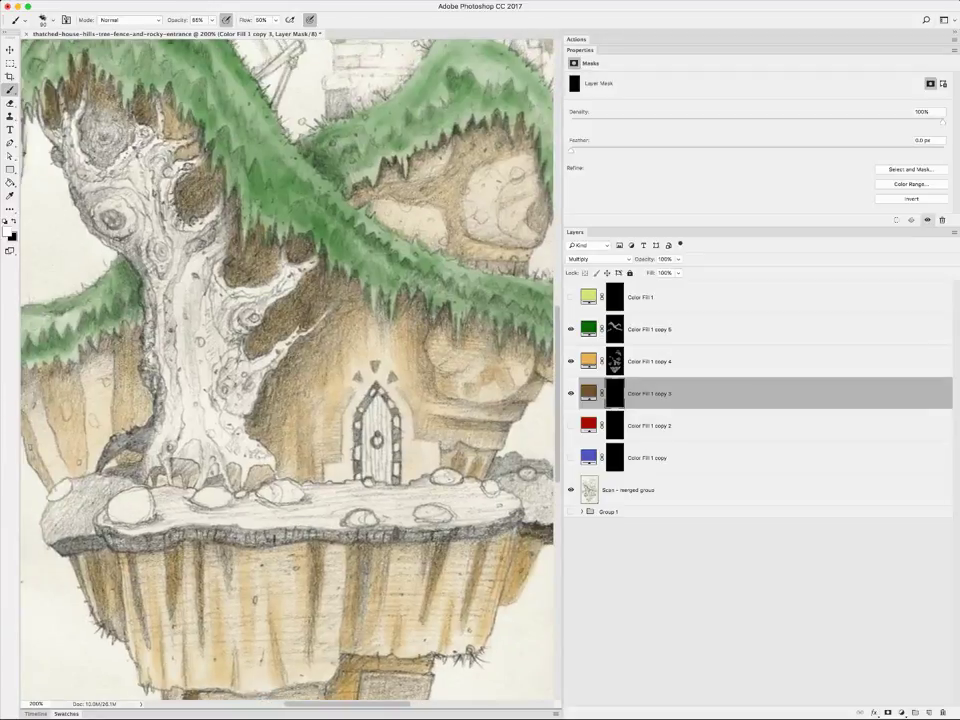
scroll(287, 370, up, 3)
scroll(287, 370, left, 2)
scroll(287, 370, up, 1)
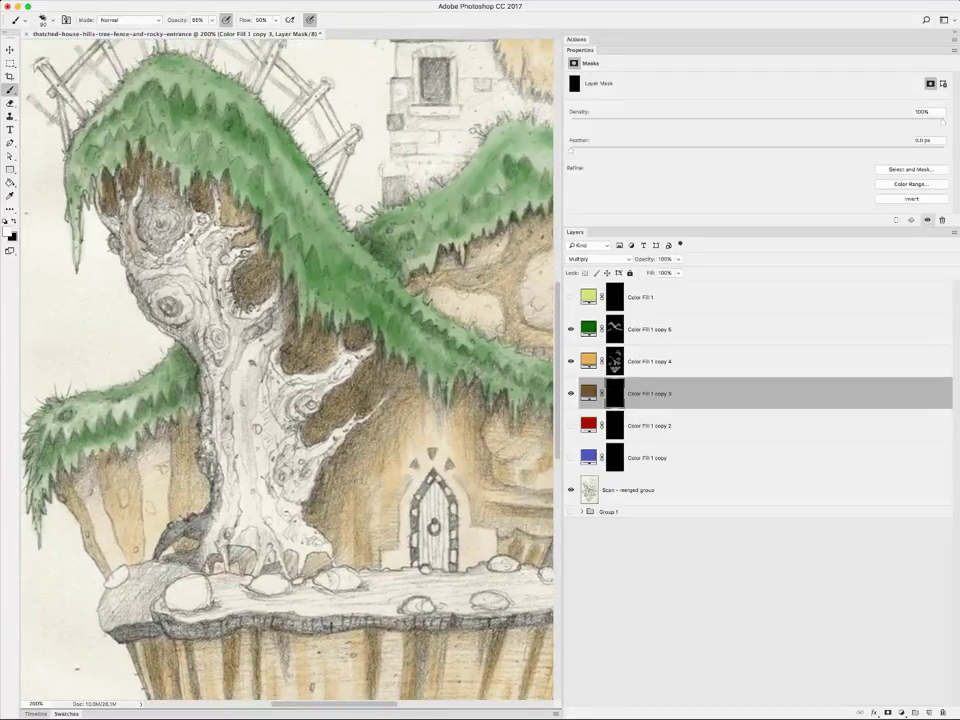
Tint the trunk's left side, lower left and roots at its base brown
mouse_move(91, 156)
mouse_down()
mouse_move(80, 172)
mouse_move(160, 290)
mouse_move(165, 322)
mouse_move(150, 265)
mouse_move(158, 330)
mouse_up()
mouse_move(155, 283)
mouse_down()
mouse_move(166, 376)
mouse_move(155, 400)
mouse_move(125, 400)
mouse_move(121, 415)
mouse_up()
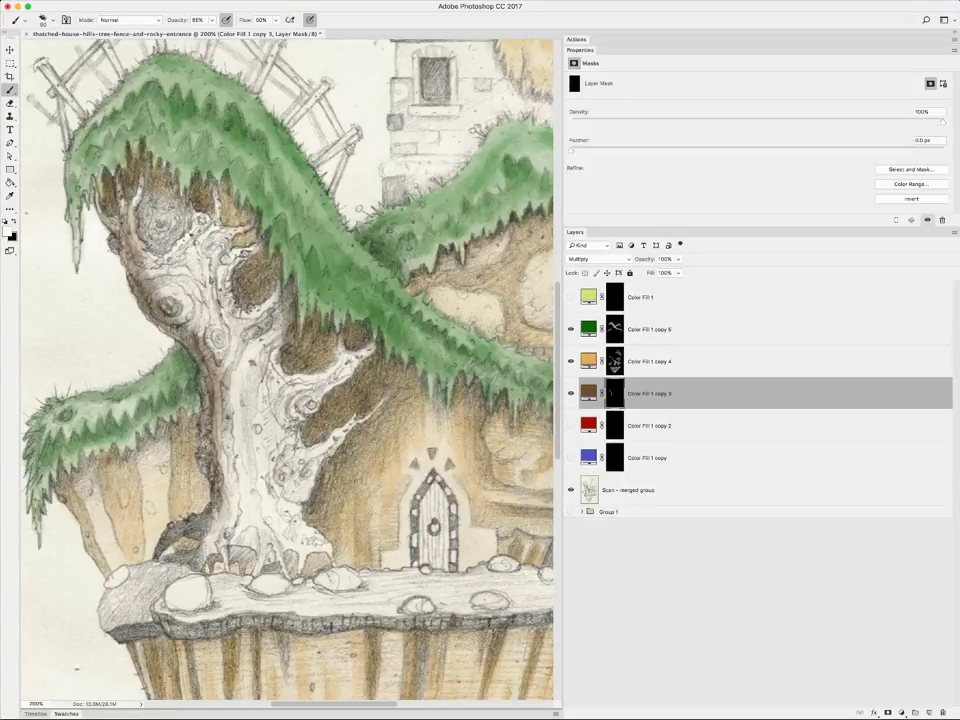
drag(240, 478, 215, 540)
mouse_move(190, 342)
mouse_down()
mouse_move(160, 405)
mouse_move(128, 420)
mouse_move(158, 405)
mouse_move(168, 416)
mouse_move(159, 429)
mouse_move(176, 409)
mouse_move(202, 405)
mouse_move(196, 425)
mouse_up()
mouse_move(197, 404)
mouse_down()
mouse_move(205, 388)
mouse_move(215, 424)
mouse_move(200, 385)
mouse_move(225, 402)
mouse_move(198, 372)
mouse_move(228, 420)
mouse_move(222, 436)
mouse_move(242, 396)
mouse_move(248, 405)
mouse_move(212, 370)
mouse_up()
mouse_move(235, 388)
mouse_down()
mouse_move(219, 363)
mouse_move(208, 370)
mouse_up()
mouse_move(216, 372)
mouse_down()
mouse_move(203, 355)
mouse_move(210, 308)
mouse_move(199, 315)
mouse_move(189, 282)
mouse_up()
Brown the trunk's far-left and upper-left edges up to the canopy
mouse_move(192, 396)
mouse_down()
mouse_move(178, 330)
mouse_move(173, 350)
mouse_move(162, 193)
mouse_up()
mouse_move(166, 267)
mouse_down()
mouse_move(128, 179)
mouse_move(132, 221)
mouse_move(108, 197)
mouse_move(100, 177)
mouse_move(118, 184)
mouse_move(113, 140)
mouse_move(104, 158)
mouse_move(118, 148)
mouse_move(101, 136)
mouse_up()
mouse_move(152, 186)
mouse_down()
mouse_move(143, 177)
mouse_move(132, 196)
mouse_move(161, 148)
mouse_move(154, 137)
mouse_move(149, 147)
mouse_move(169, 163)
mouse_move(167, 196)
mouse_up()
mouse_move(184, 240)
mouse_down()
mouse_move(149, 196)
mouse_move(154, 220)
mouse_move(118, 200)
mouse_up()
drag(183, 273, 166, 267)
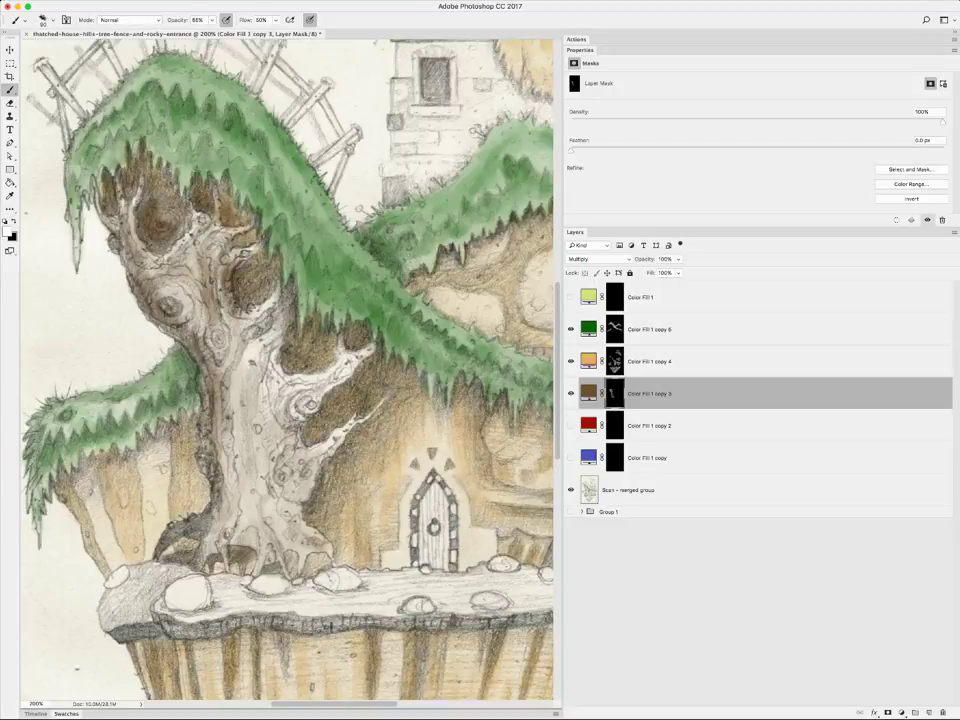
mouse_move(146, 211)
mouse_down()
mouse_move(105, 202)
mouse_move(79, 178)
mouse_move(92, 196)
mouse_up()
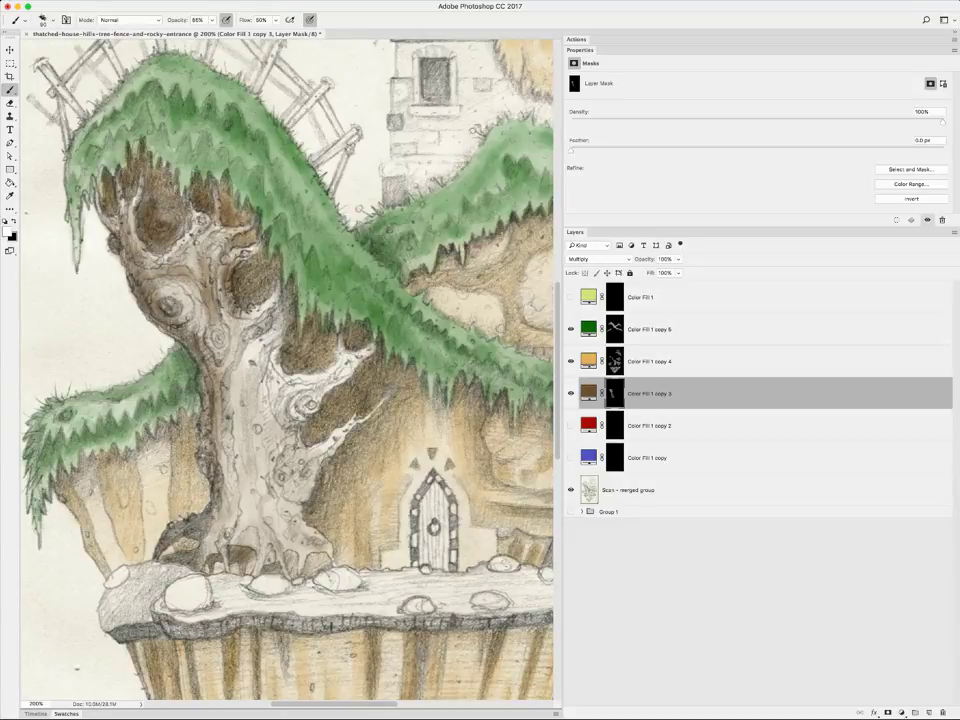
mouse_move(145, 258)
mouse_down()
mouse_move(126, 248)
mouse_move(124, 225)
mouse_up()
mouse_move(115, 210)
mouse_down()
mouse_move(146, 212)
mouse_move(142, 240)
mouse_move(146, 228)
mouse_move(168, 280)
mouse_move(176, 242)
mouse_move(167, 294)
mouse_move(178, 373)
mouse_move(164, 412)
mouse_move(178, 405)
mouse_up()
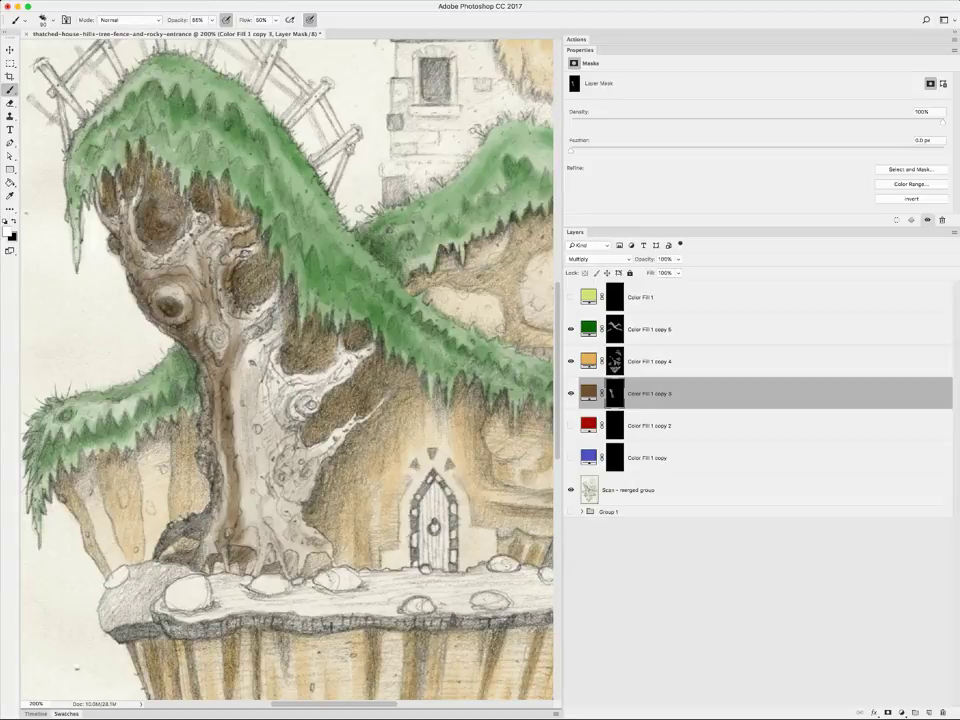
Brown the middle of the trunk on both sides of the knot hole
mouse_move(183, 281)
mouse_down()
mouse_move(183, 348)
mouse_move(202, 408)
mouse_move(194, 428)
mouse_move(200, 405)
mouse_move(214, 423)
mouse_move(212, 366)
mouse_move(222, 388)
mouse_move(202, 334)
mouse_move(200, 350)
mouse_move(215, 344)
mouse_move(206, 362)
mouse_move(229, 375)
mouse_move(239, 344)
mouse_move(224, 362)
mouse_move(262, 320)
mouse_move(224, 350)
mouse_move(262, 320)
mouse_move(228, 324)
mouse_move(252, 318)
mouse_move(244, 302)
mouse_move(251, 326)
mouse_move(293, 285)
mouse_move(275, 271)
mouse_move(212, 264)
mouse_move(220, 251)
mouse_move(230, 267)
mouse_move(244, 258)
mouse_move(245, 271)
mouse_move(230, 270)
mouse_move(218, 229)
mouse_move(186, 232)
mouse_move(177, 285)
mouse_move(198, 272)
mouse_move(193, 303)
mouse_move(203, 333)
mouse_move(207, 326)
mouse_move(190, 336)
mouse_up()
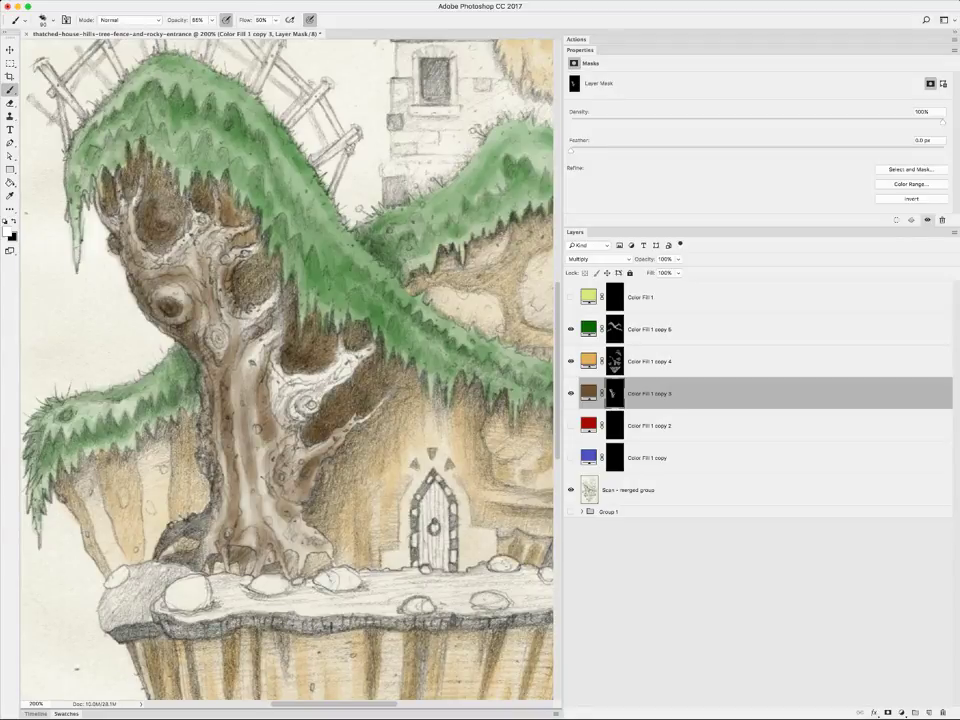
mouse_move(206, 285)
mouse_down()
mouse_move(218, 278)
mouse_move(214, 312)
mouse_move(232, 288)
mouse_move(230, 306)
mouse_move(276, 258)
mouse_move(232, 300)
mouse_move(228, 284)
mouse_move(252, 262)
mouse_move(230, 282)
mouse_move(236, 328)
mouse_move(268, 312)
mouse_up()
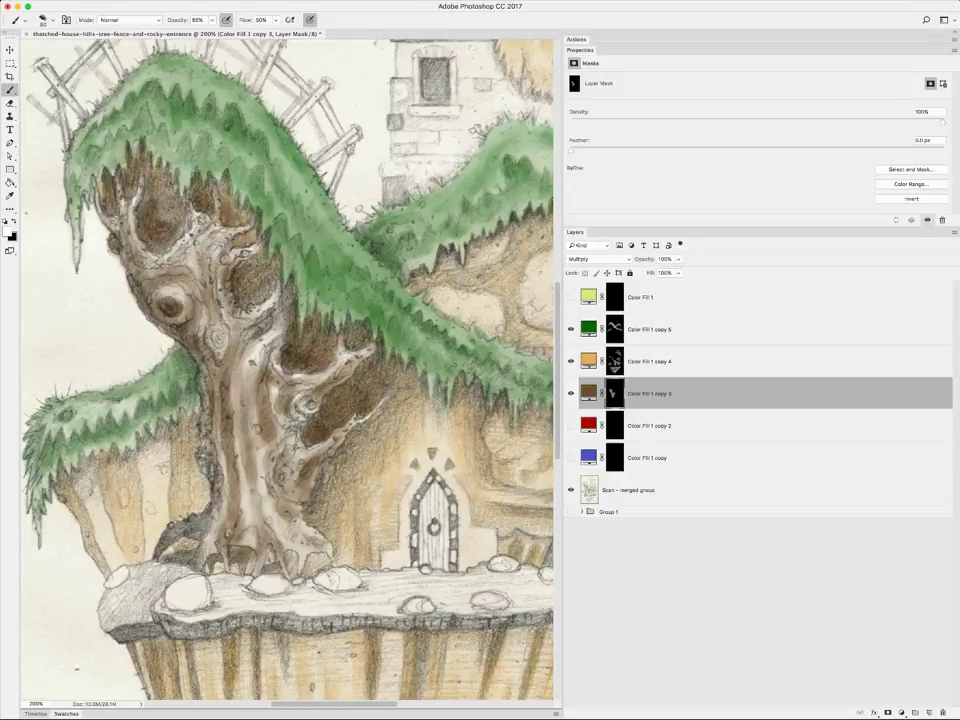
drag(205, 238, 178, 256)
mouse_move(162, 184)
mouse_down()
mouse_move(155, 192)
mouse_move(166, 198)
mouse_move(156, 174)
mouse_move(132, 193)
mouse_move(156, 162)
mouse_move(106, 191)
mouse_move(142, 163)
mouse_move(119, 173)
mouse_move(115, 145)
mouse_move(96, 130)
mouse_move(101, 116)
mouse_move(56, 194)
mouse_up()
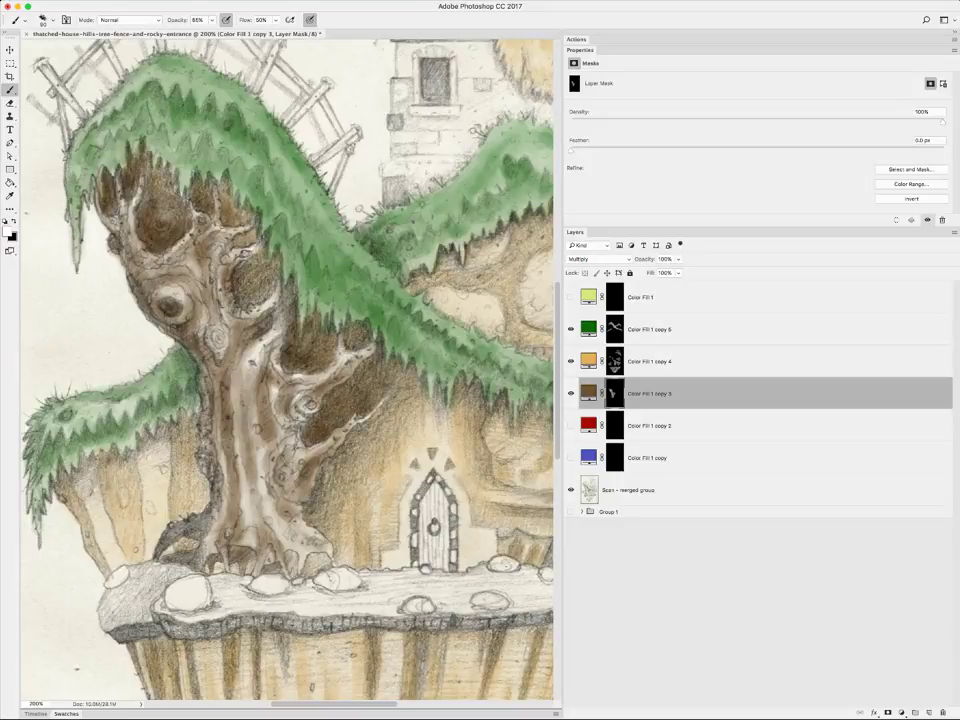
Brown the upper trunk beneath the foliage and begin colouring the door brown
mouse_move(85, 128)
mouse_down()
mouse_move(79, 98)
mouse_move(82, 128)
mouse_move(115, 110)
mouse_move(156, 133)
mouse_up()
drag(205, 146, 200, 176)
mouse_move(164, 100)
mouse_down()
mouse_move(173, 108)
mouse_move(176, 92)
mouse_move(240, 124)
mouse_up()
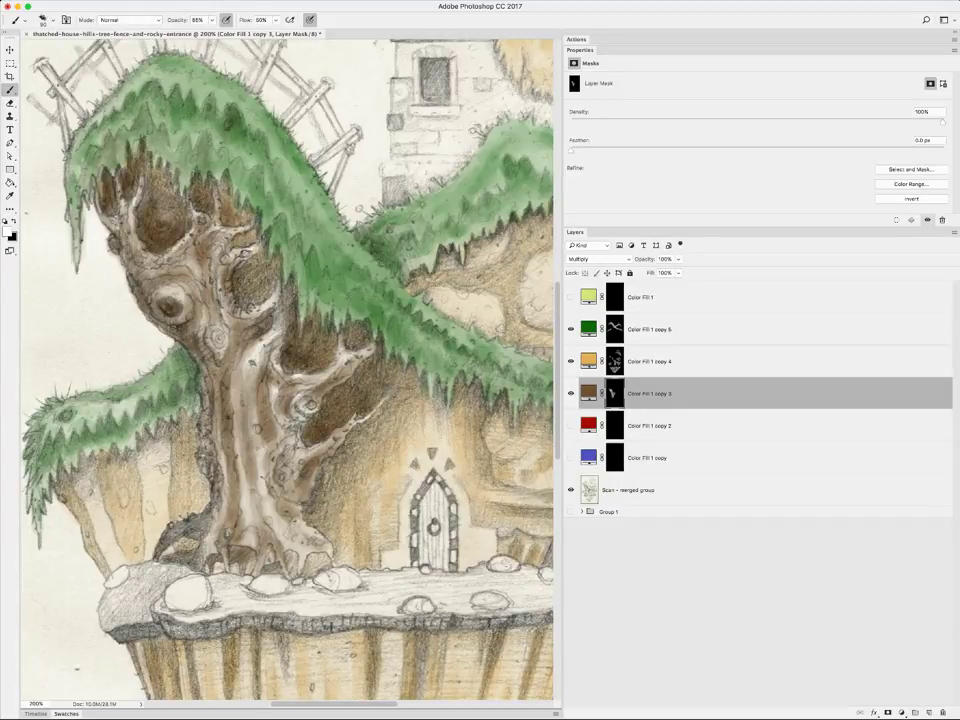
drag(122, 54, 191, 81)
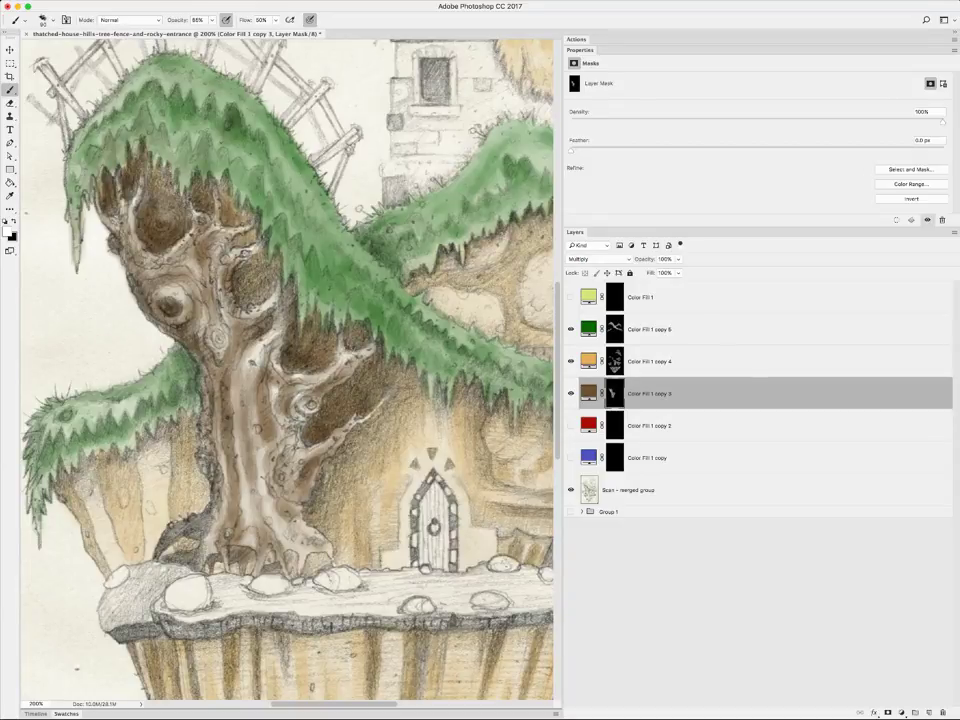
drag(250, 211, 270, 224)
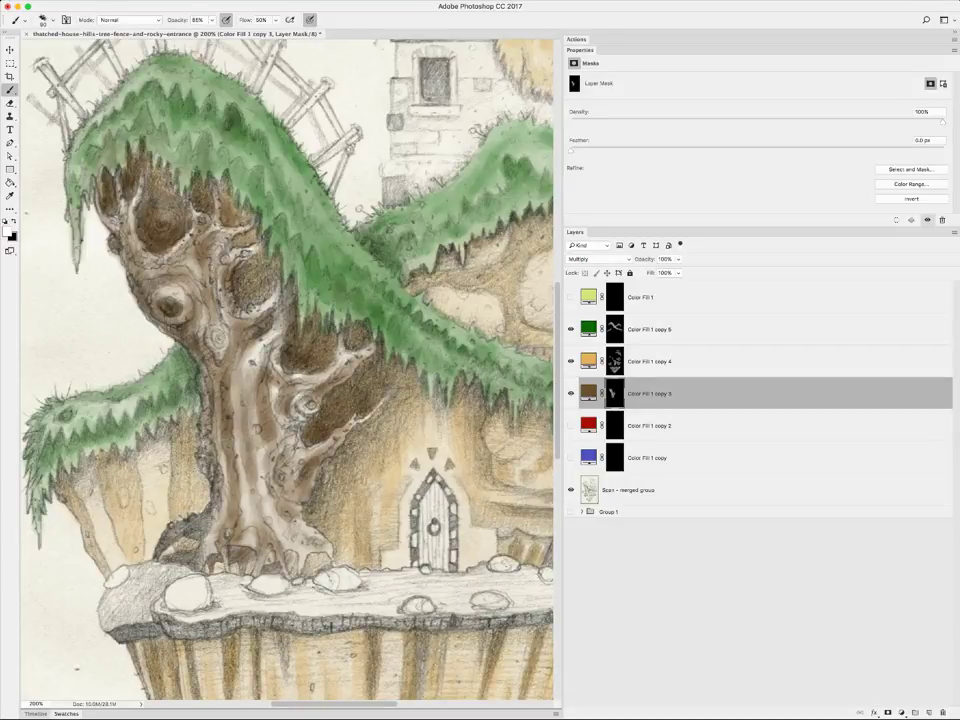
mouse_move(318, 405)
mouse_down()
mouse_move(322, 373)
mouse_move(320, 422)
mouse_up()
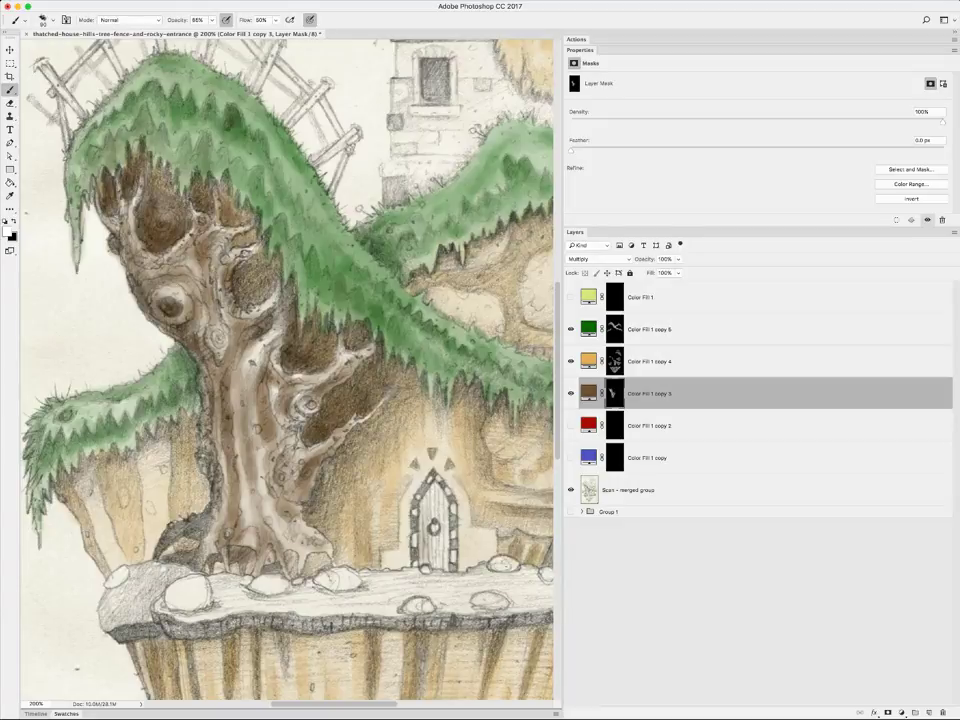
mouse_move(324, 378)
mouse_down()
mouse_move(330, 410)
mouse_move(322, 387)
mouse_move(316, 415)
mouse_move(334, 416)
mouse_move(332, 426)
mouse_up()
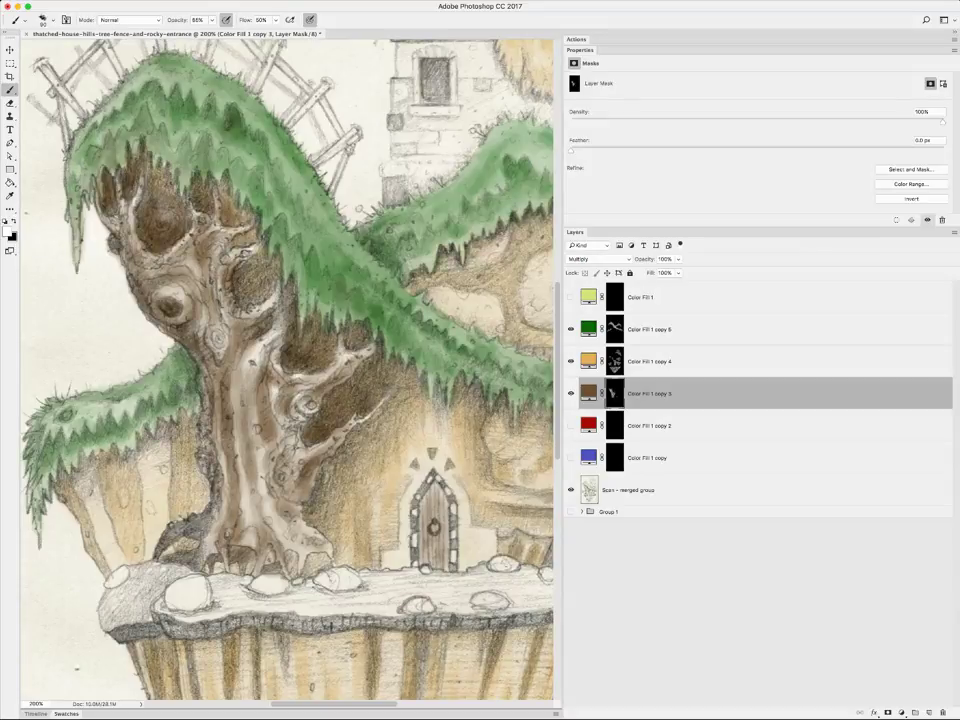
Deepen the door's brown, make the red Color Fill 1 copy 2 layer visible, then reselect copy 3
mouse_move(322, 368)
mouse_down()
mouse_move(312, 387)
mouse_move(316, 420)
mouse_move(334, 380)
mouse_up()
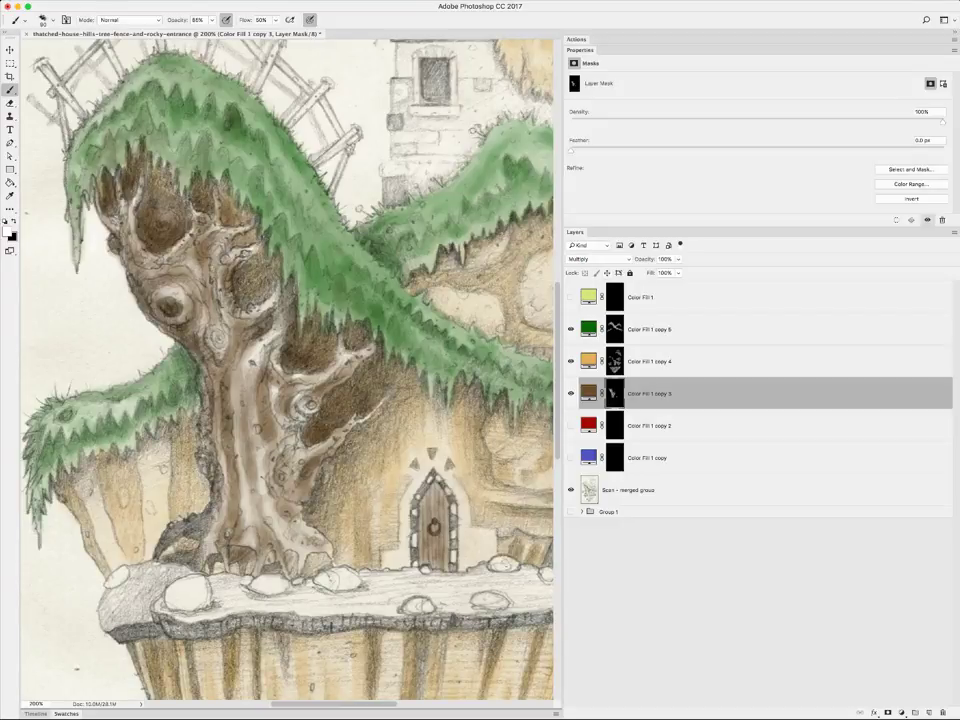
click(613, 427)
click(571, 425)
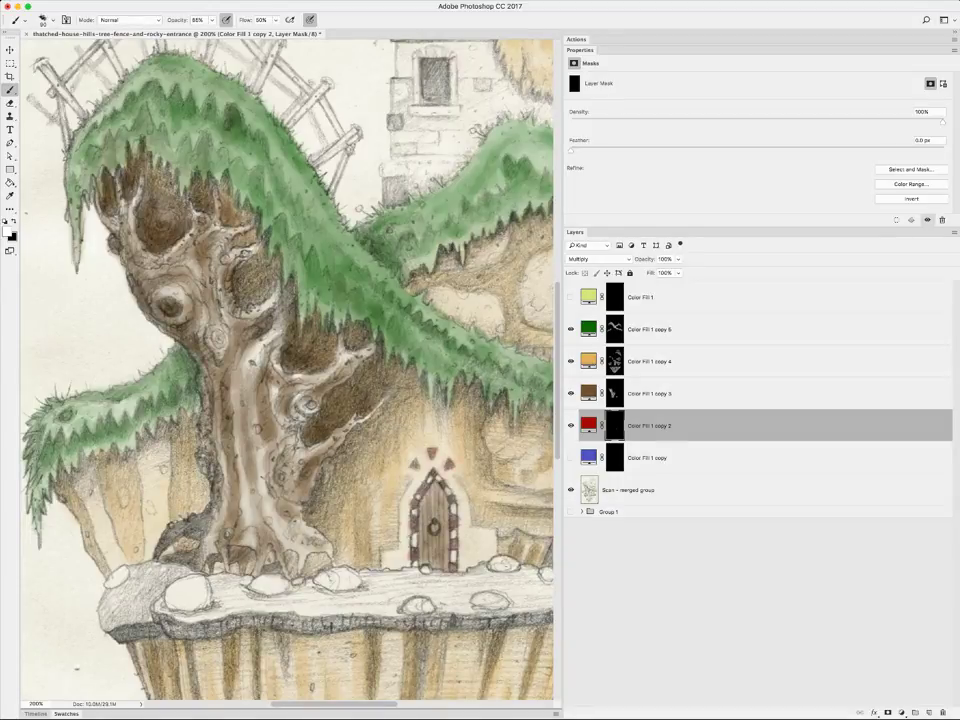
key(alt+bracketright)
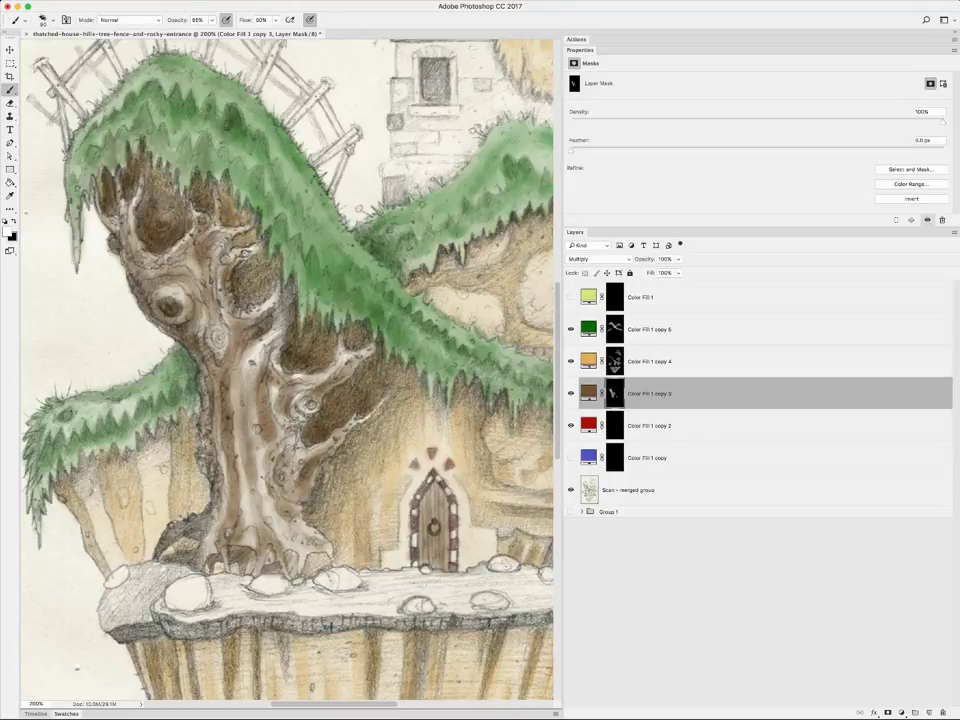
Brown the left fence posts, their base along the grass, and the upper posts
scroll(285, 370, right, 5)
scroll(285, 370, up, 5)
scroll(285, 370, up, 3)
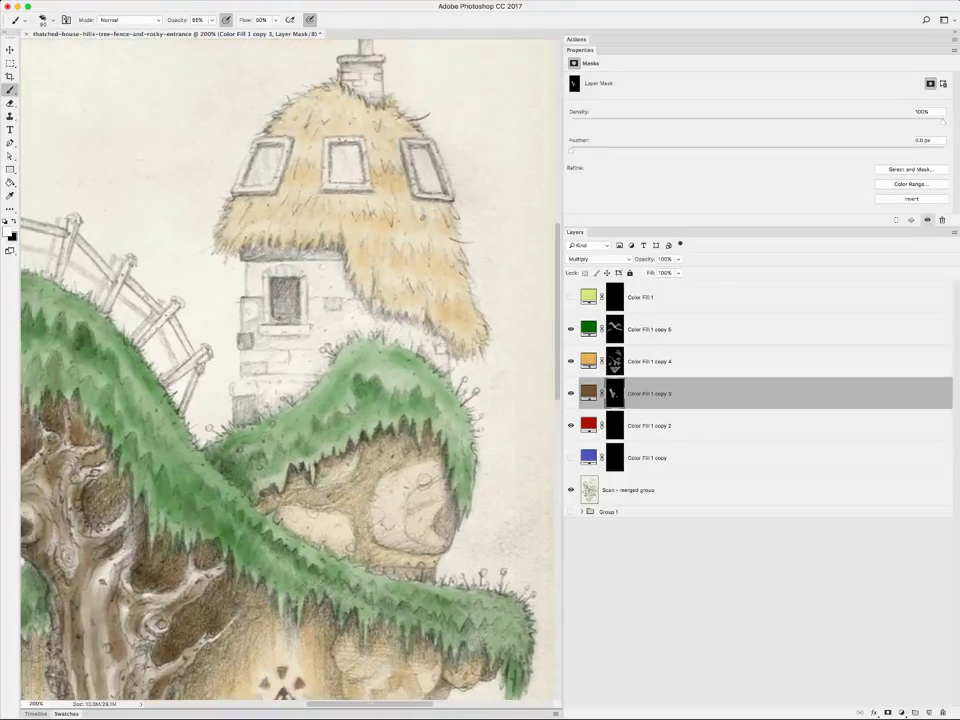
scroll(285, 370, up, 3)
scroll(285, 370, left, 5)
scroll(285, 370, down, 2)
scroll(285, 370, left, 2)
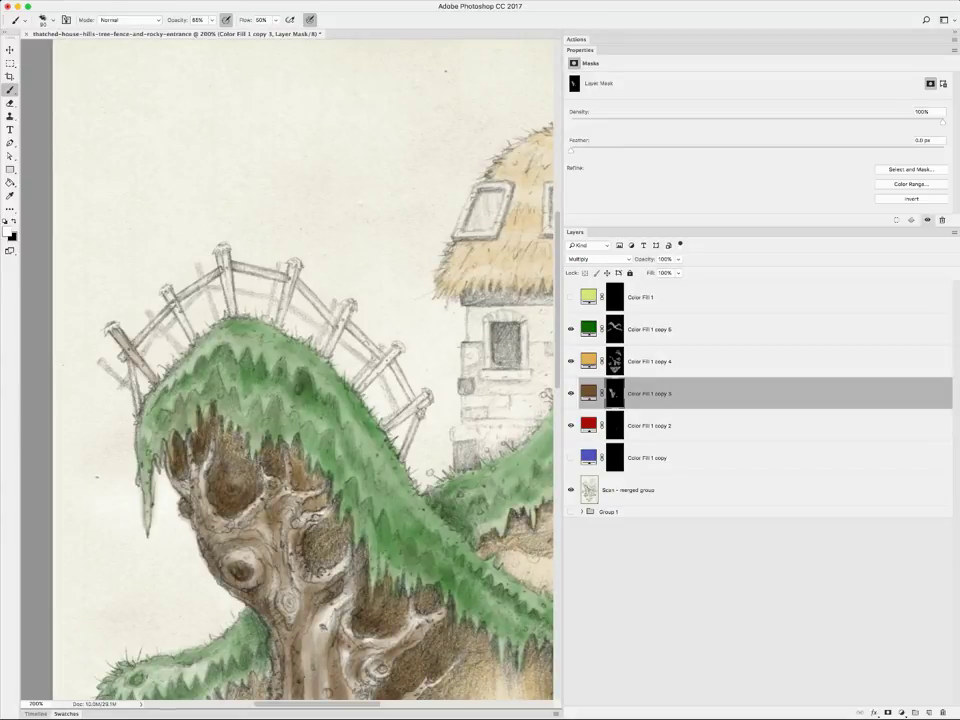
drag(120, 335, 183, 322)
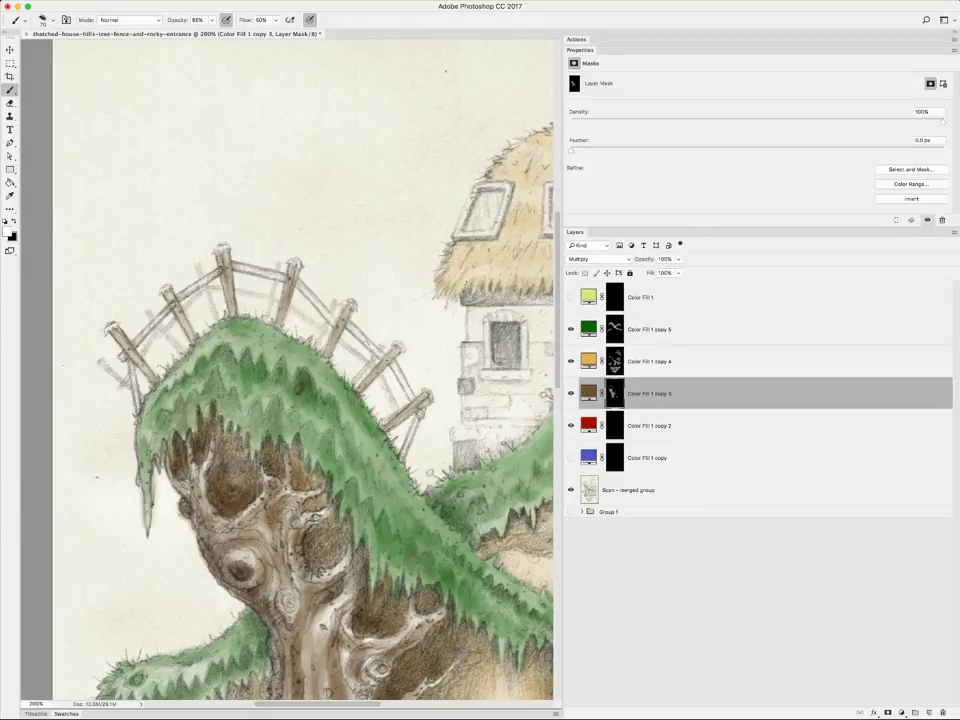
drag(312, 310, 300, 346)
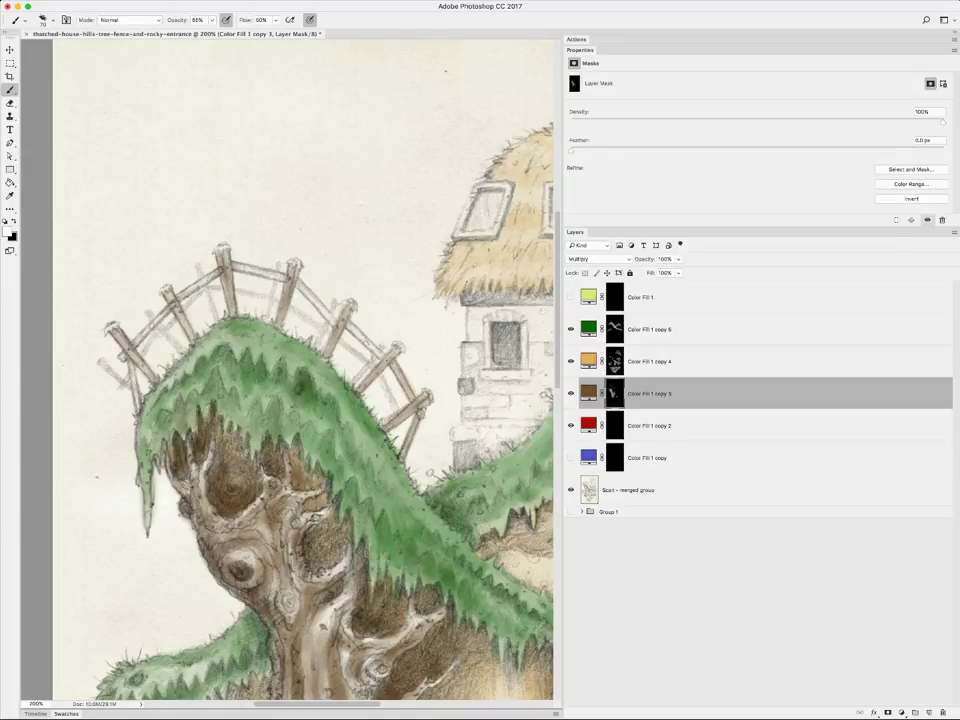
drag(262, 247, 287, 268)
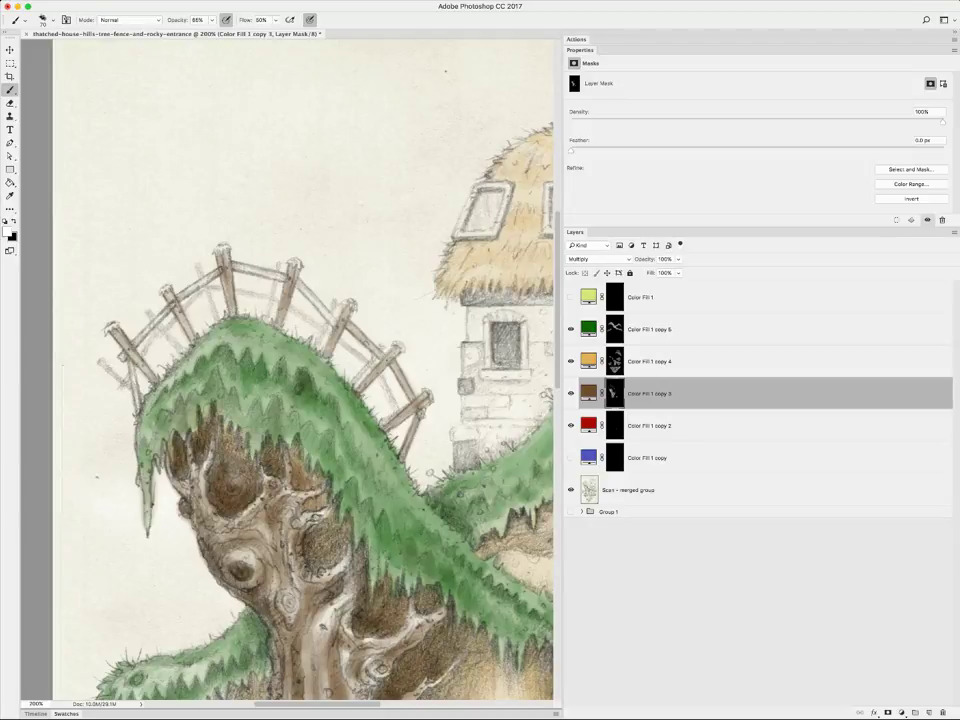
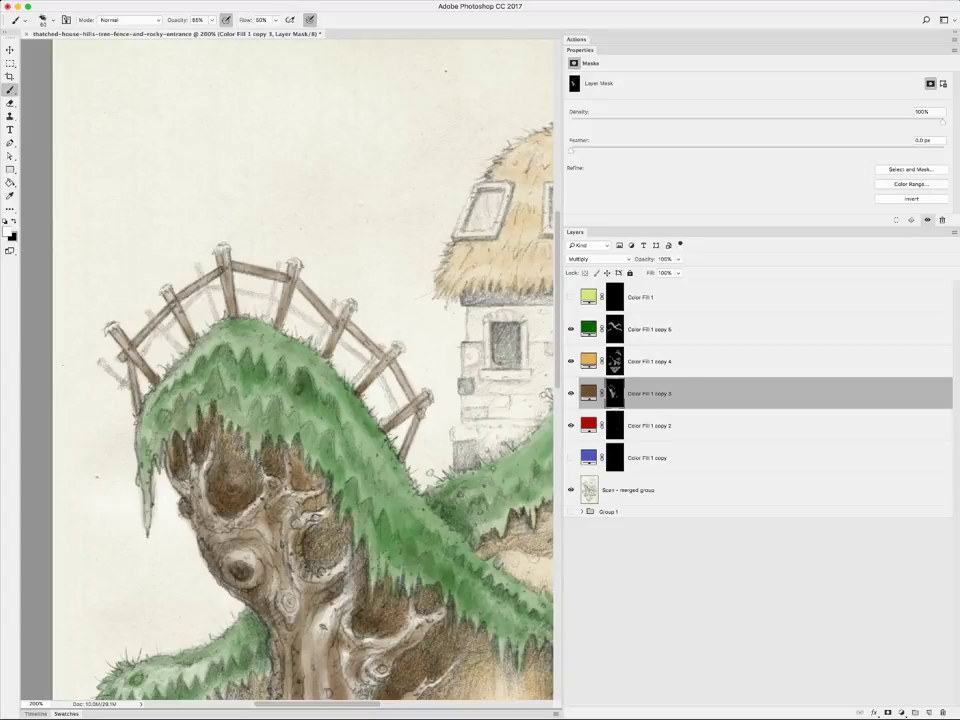
Target the brown Color Fill 1 copy 3 layer mask for painting
key(alt+bracketright)
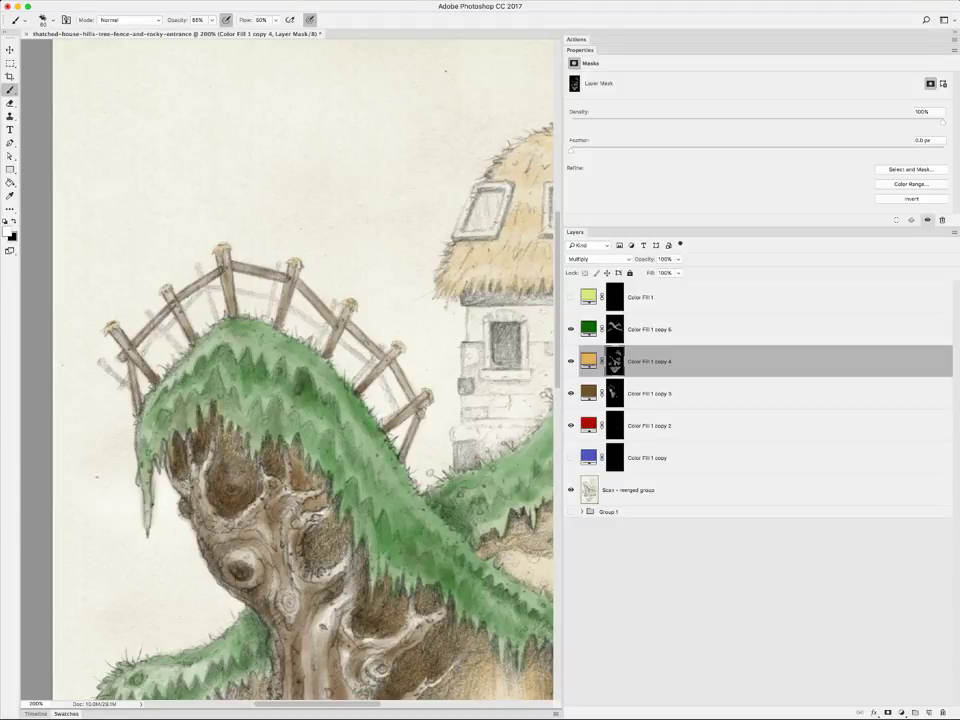
scroll(285, 370, right, 5)
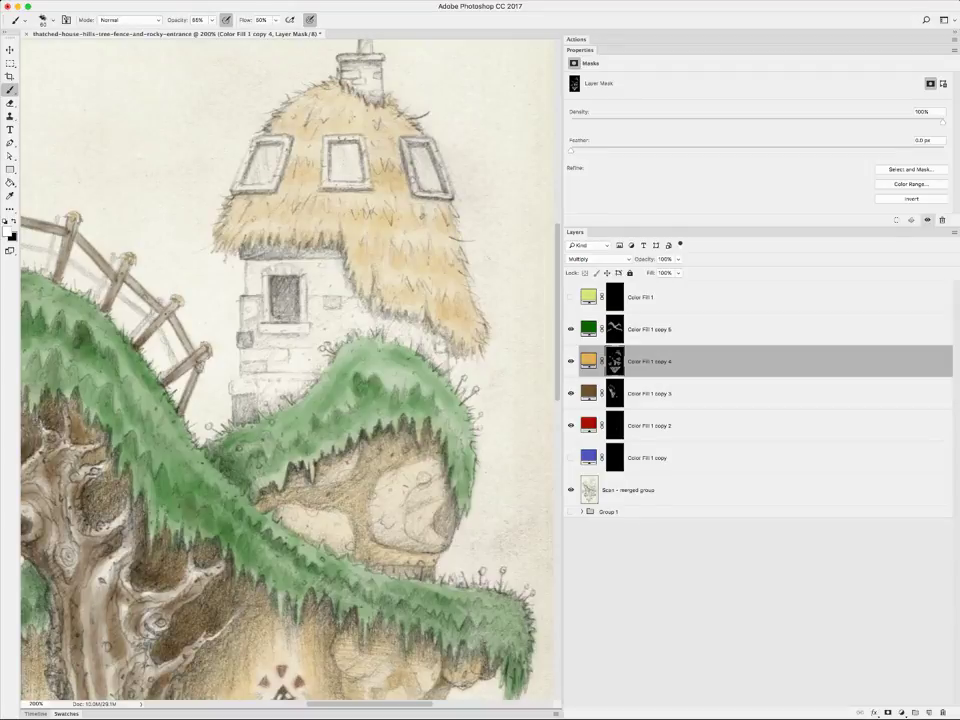
click(650, 393)
Paint brown onto a fence post and the house's left stone wall on the copy 3 mask
drag(250, 268, 253, 325)
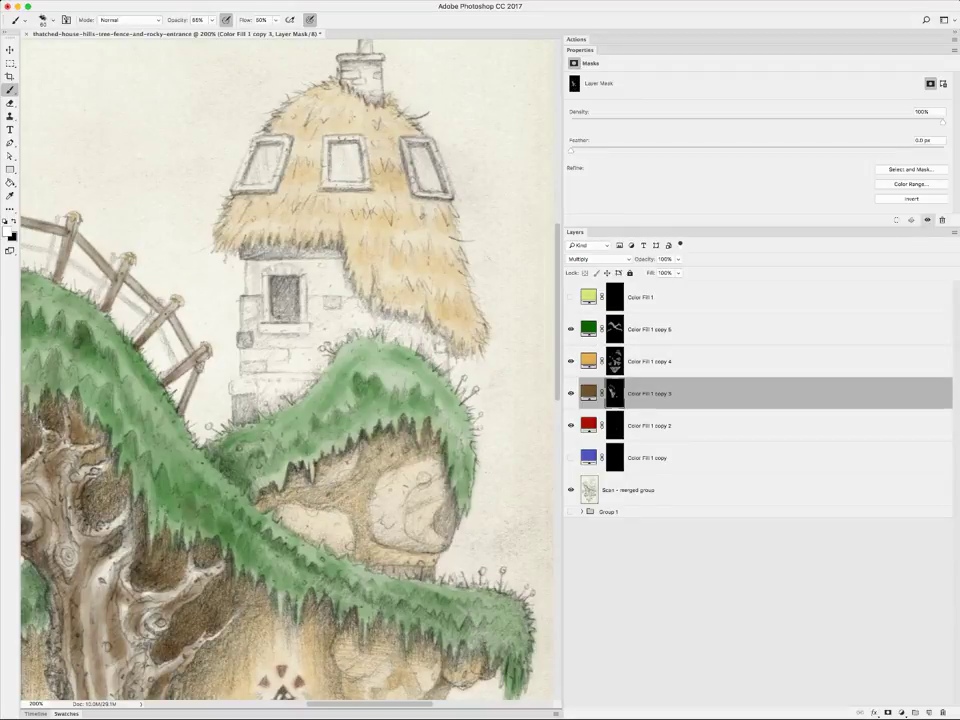
mouse_move(185, 232)
mouse_down()
mouse_move(182, 315)
mouse_move(192, 280)
mouse_move(199, 311)
mouse_move(250, 265)
mouse_move(228, 297)
mouse_up()
drag(250, 240, 238, 266)
mouse_move(238, 258)
mouse_down()
mouse_move(224, 274)
mouse_move(194, 276)
mouse_move(234, 250)
mouse_up()
mouse_move(234, 245)
mouse_down()
mouse_move(230, 196)
mouse_move(195, 197)
mouse_move(190, 181)
mouse_move(246, 190)
mouse_move(252, 205)
mouse_move(240, 234)
mouse_move(248, 243)
mouse_move(275, 237)
mouse_move(250, 256)
mouse_move(314, 246)
mouse_move(281, 215)
mouse_move(284, 237)
mouse_move(270, 236)
mouse_move(298, 238)
mouse_move(351, 266)
mouse_move(365, 254)
mouse_move(362, 241)
mouse_move(328, 269)
mouse_move(331, 280)
mouse_move(319, 251)
mouse_move(288, 246)
mouse_move(326, 271)
mouse_move(302, 243)
mouse_move(337, 278)
mouse_up()
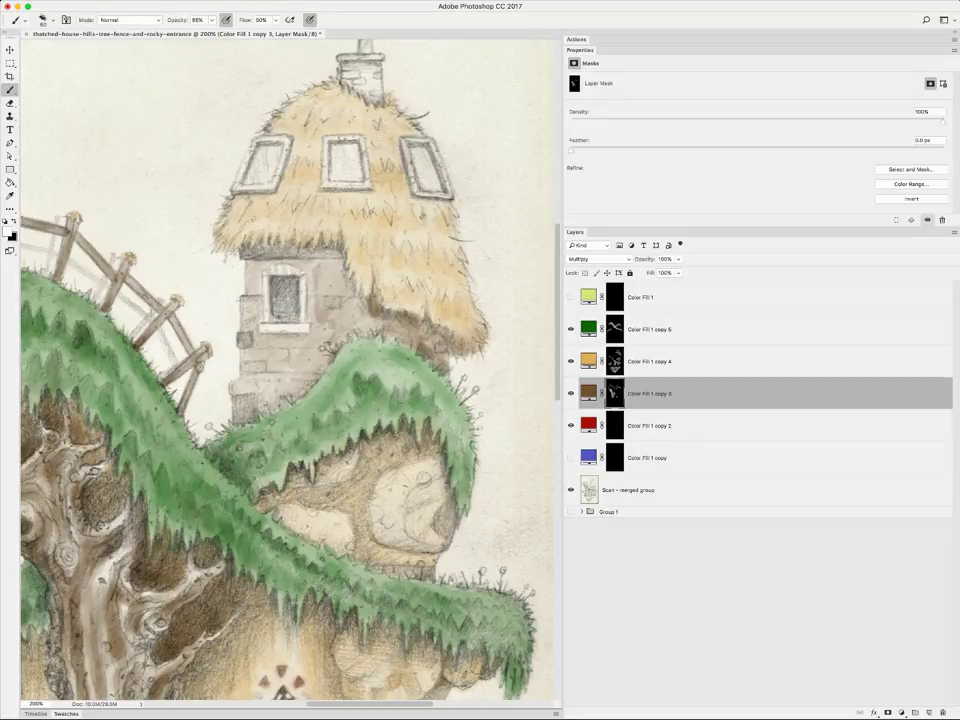
Tint the stone wall below the window and the left and middle roof window frames brown
mouse_move(286, 252)
mouse_down()
mouse_move(314, 244)
mouse_move(279, 240)
mouse_move(249, 259)
mouse_move(250, 231)
mouse_up()
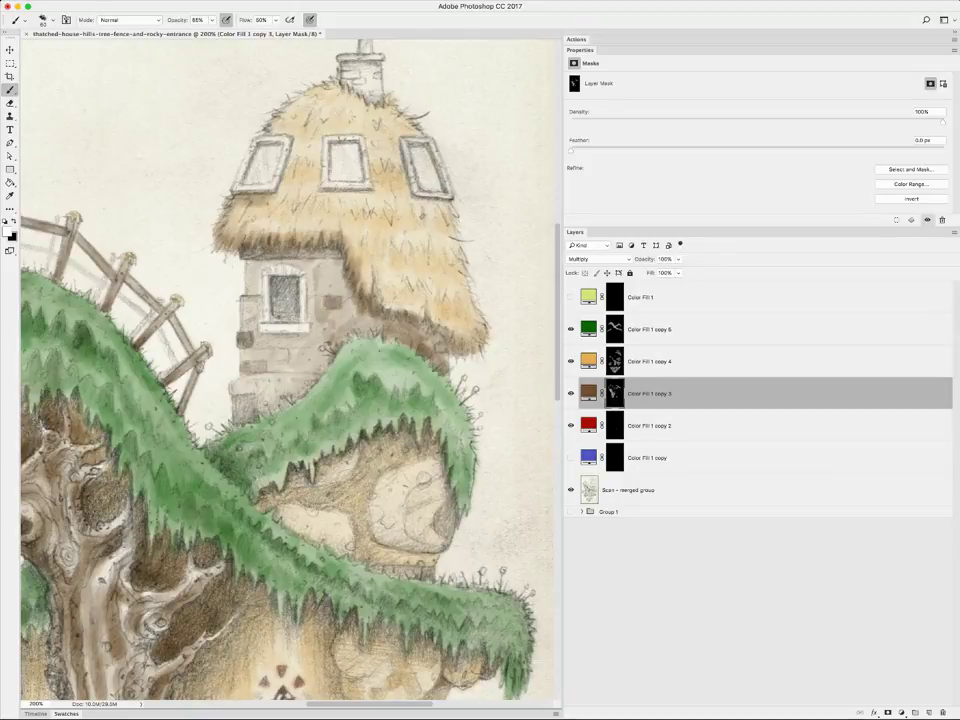
mouse_move(242, 146)
mouse_down()
mouse_move(277, 142)
mouse_move(266, 144)
mouse_move(279, 150)
mouse_move(254, 155)
mouse_move(272, 154)
mouse_up()
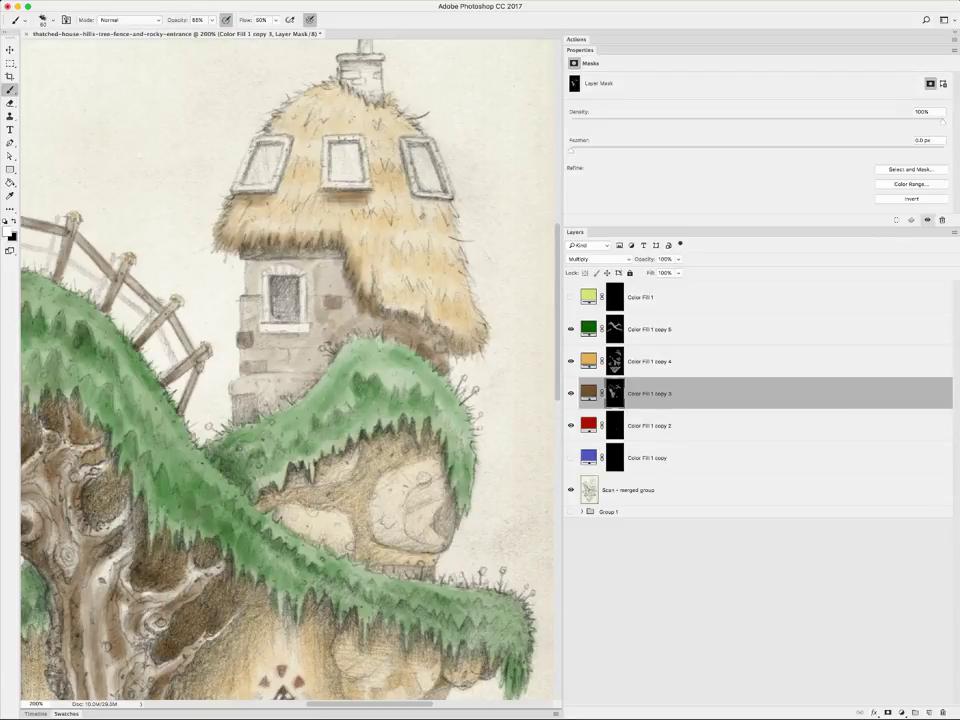
mouse_move(322, 152)
mouse_down()
mouse_move(342, 150)
mouse_move(338, 157)
mouse_up()
drag(318, 158, 342, 158)
mouse_move(321, 161)
mouse_down()
mouse_move(344, 161)
mouse_move(318, 157)
mouse_up()
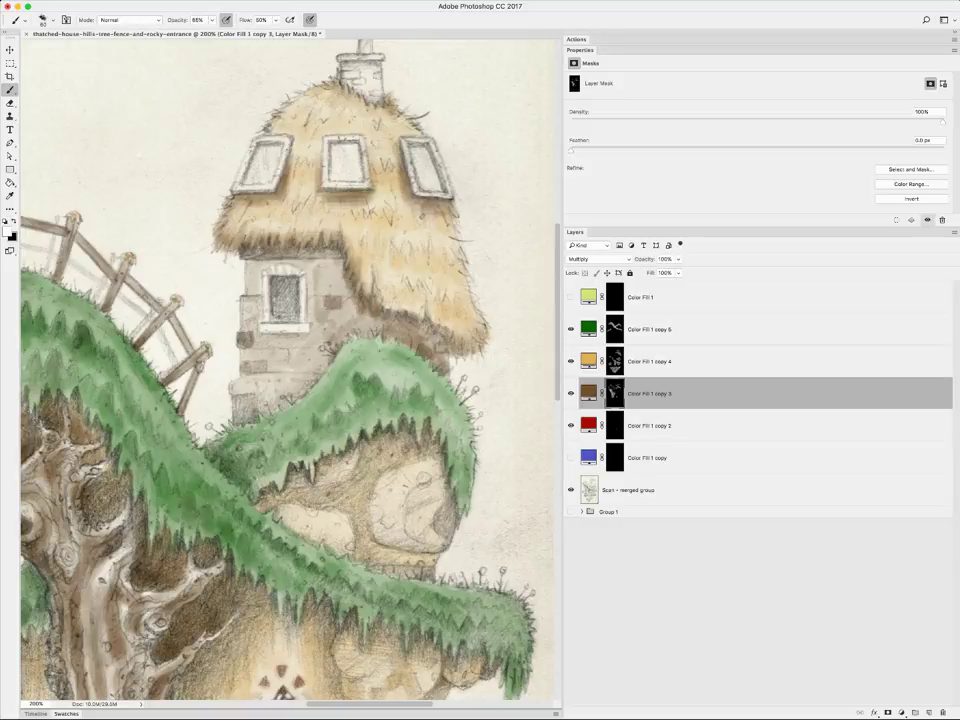
Brush brownish grey over the chimney and fill the small tower window with brown
scroll(287, 370, up, 3)
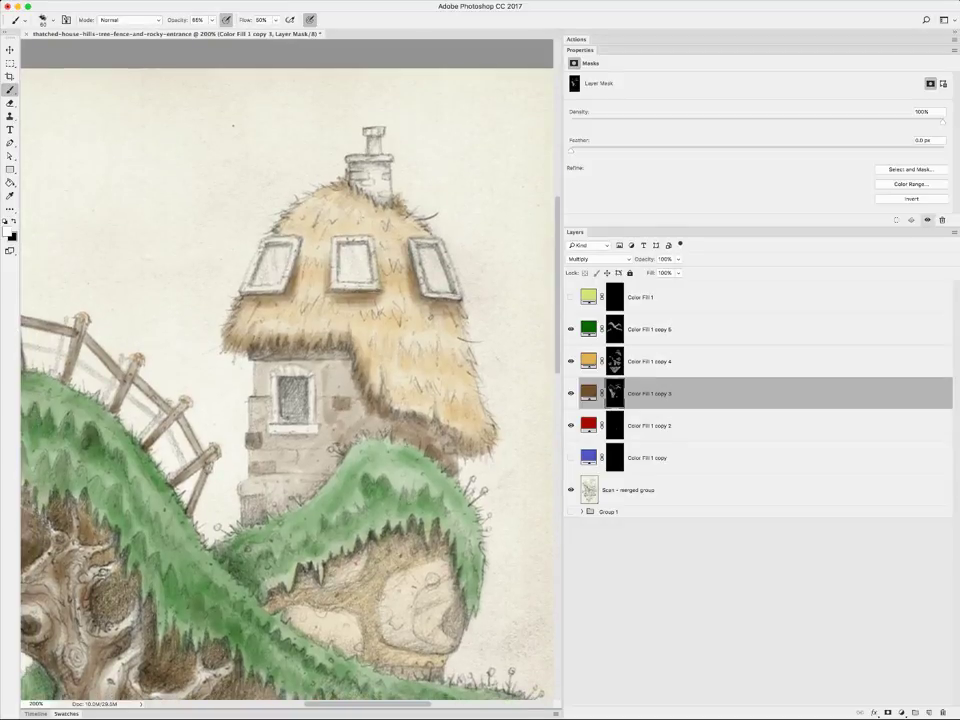
drag(360, 160, 385, 195)
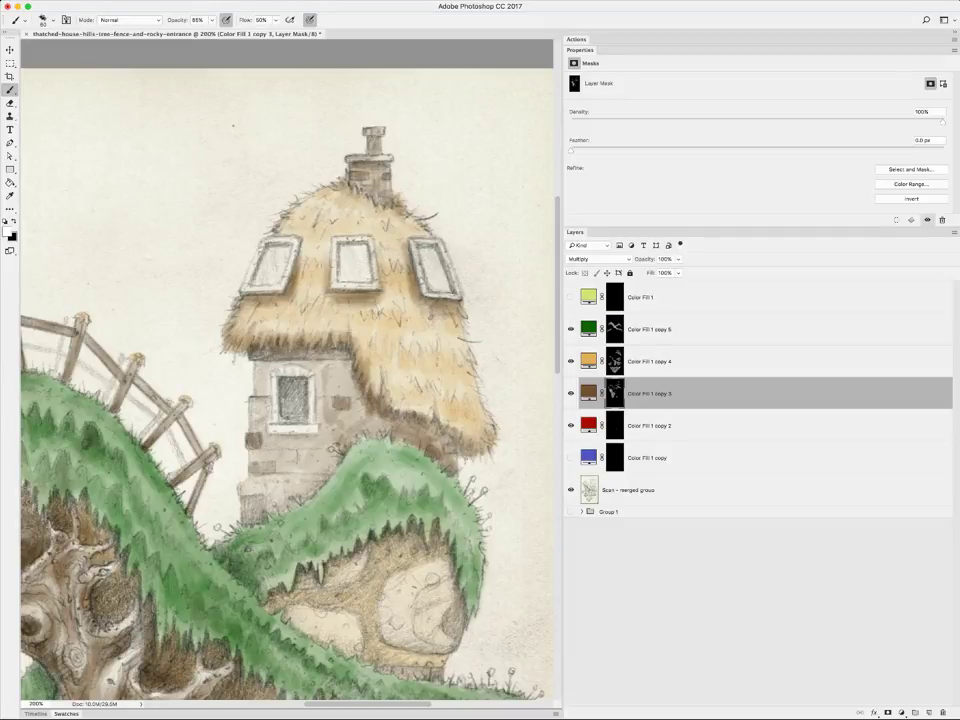
scroll(234, 228, down, 5)
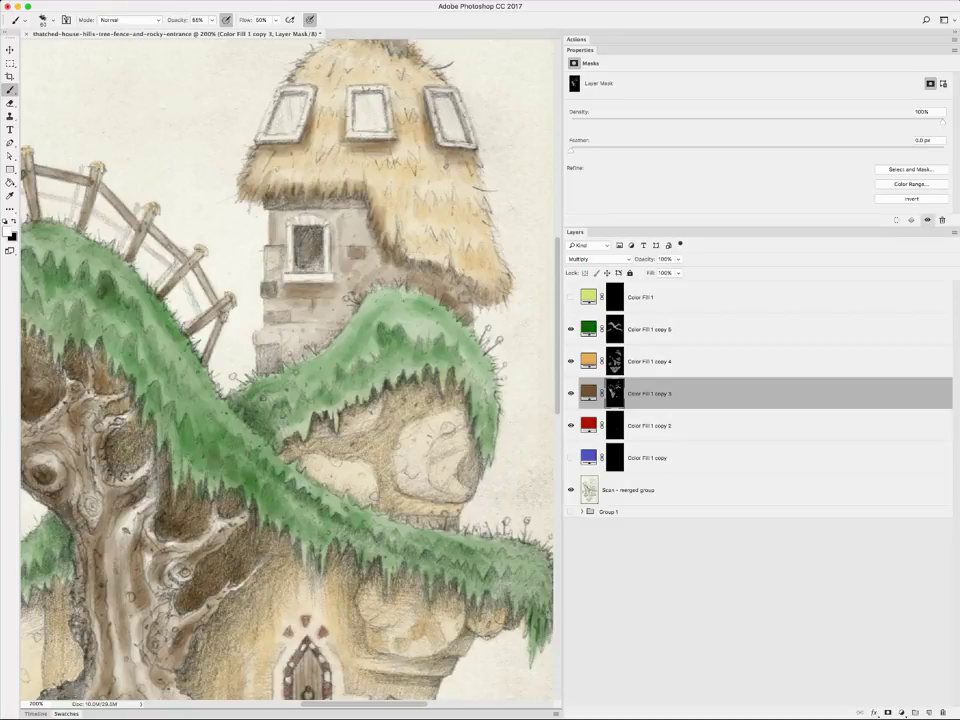
drag(304, 236, 312, 262)
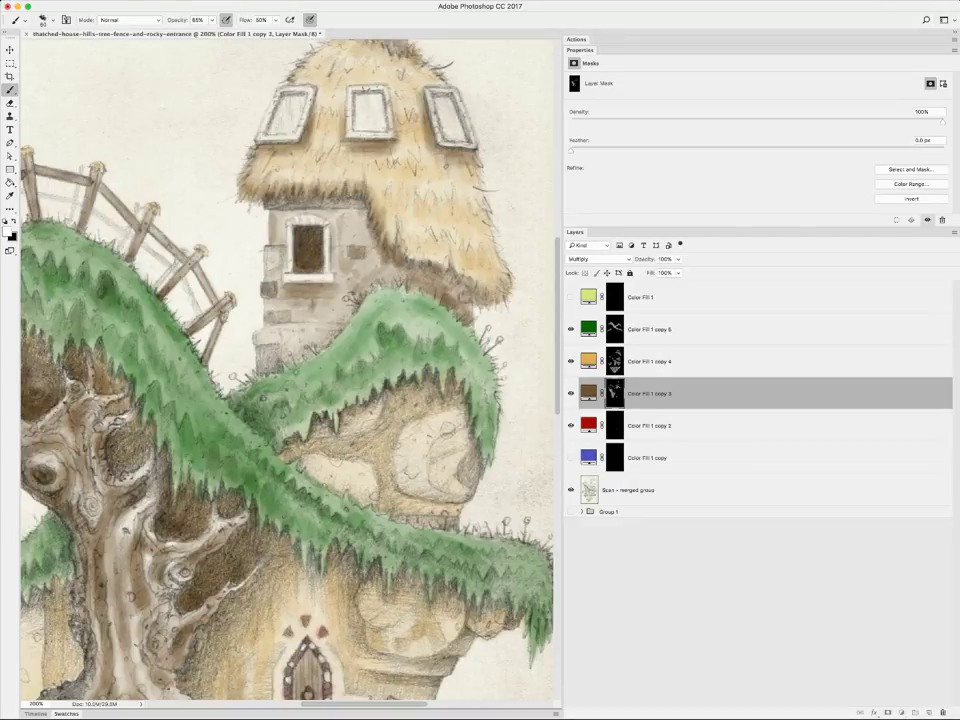
Step through the red and orange fill masks, then select and show the blue Color Fill 1 copy layer
click(614, 425)
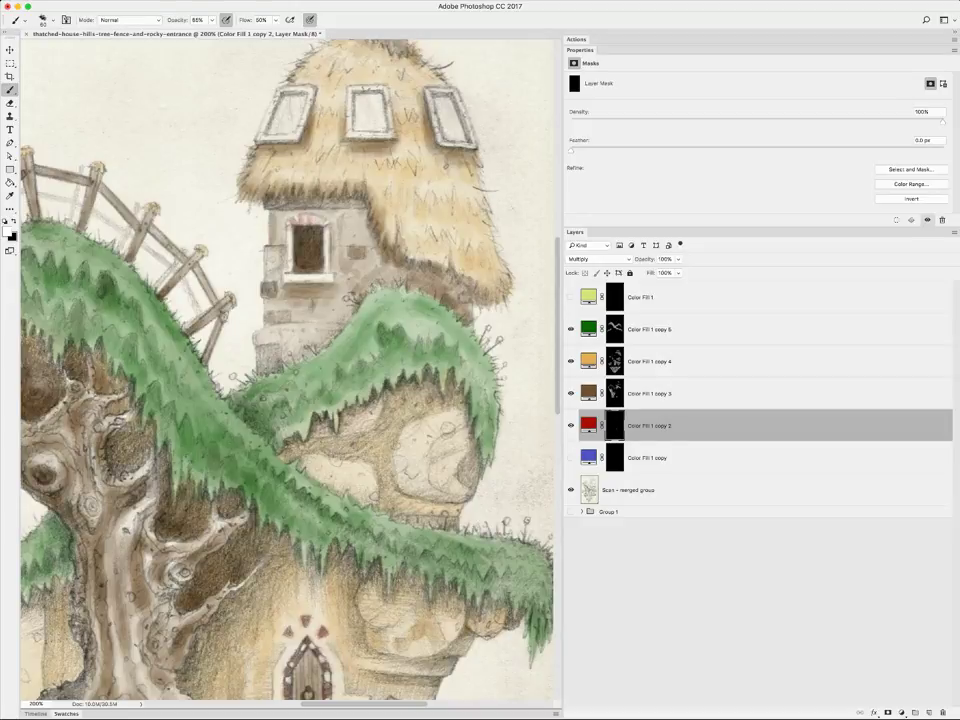
click(614, 361)
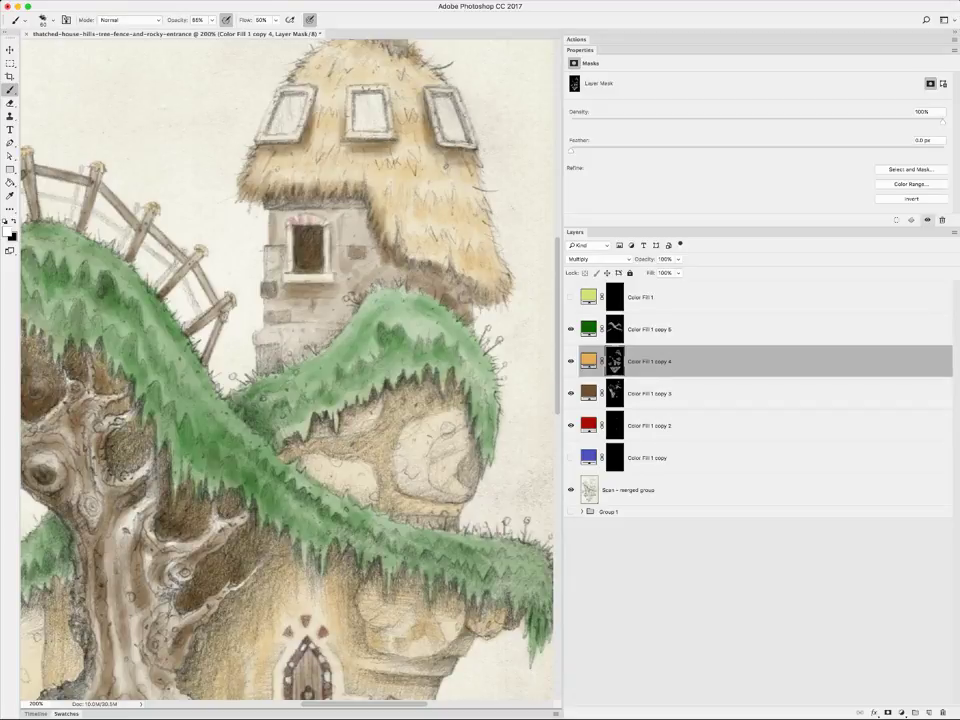
click(650, 457)
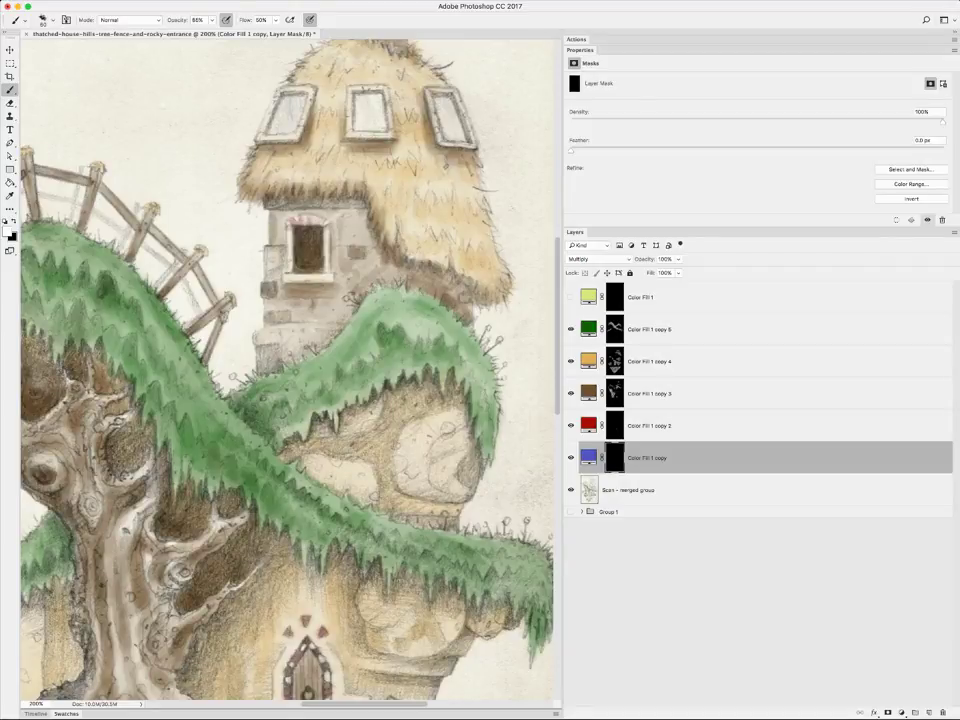
Add a pale blue tint to the roof window panes on the blue fill's mask
click(73, 528)
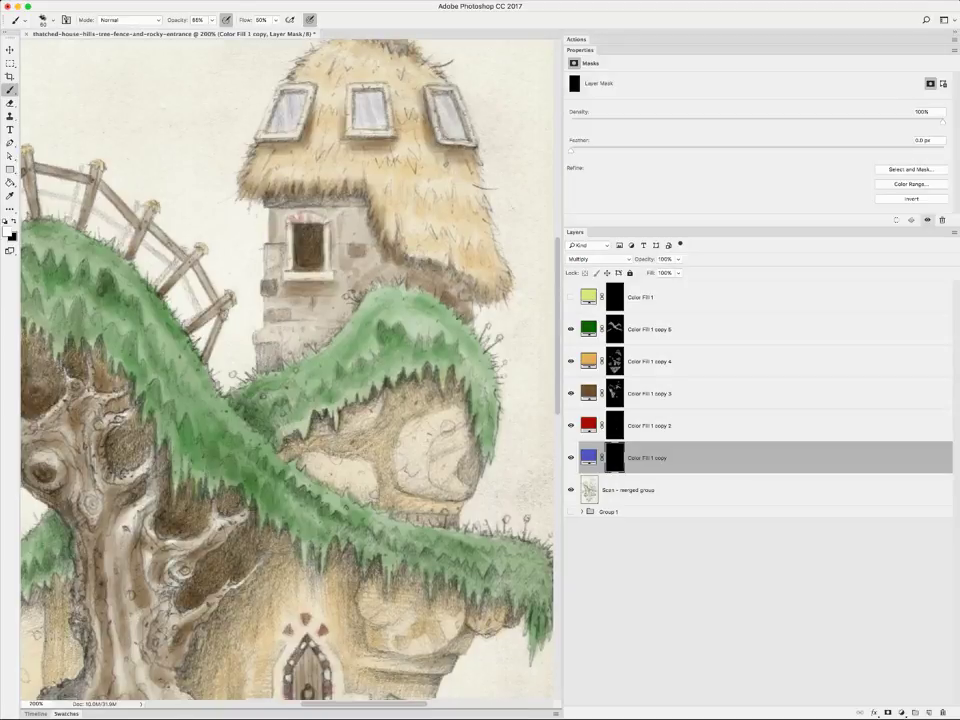
scroll(287, 370, left, 5)
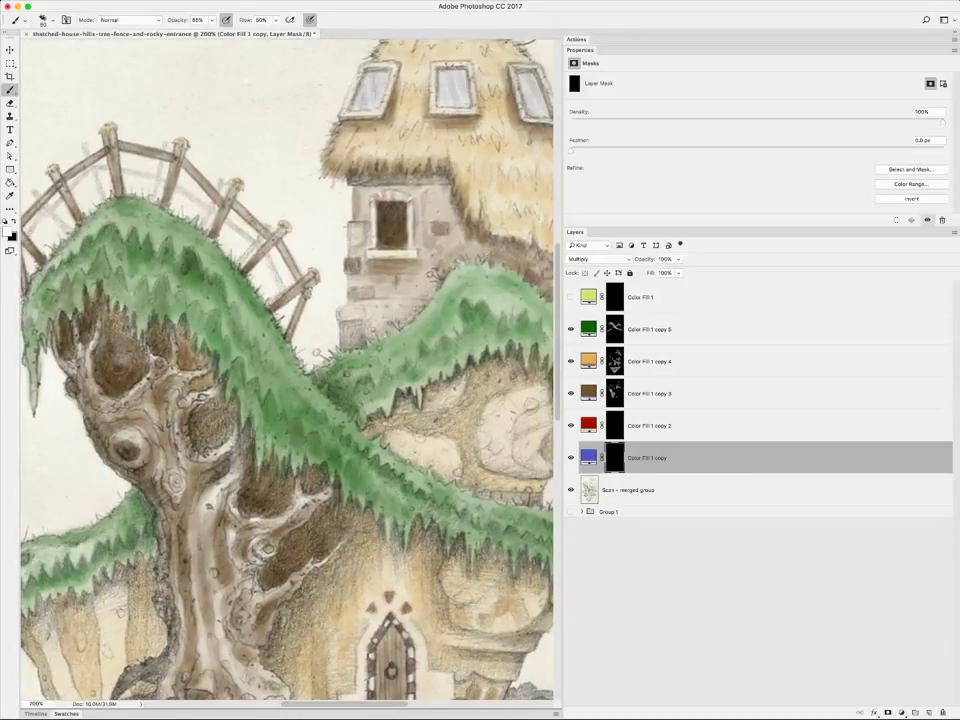
click(650, 425)
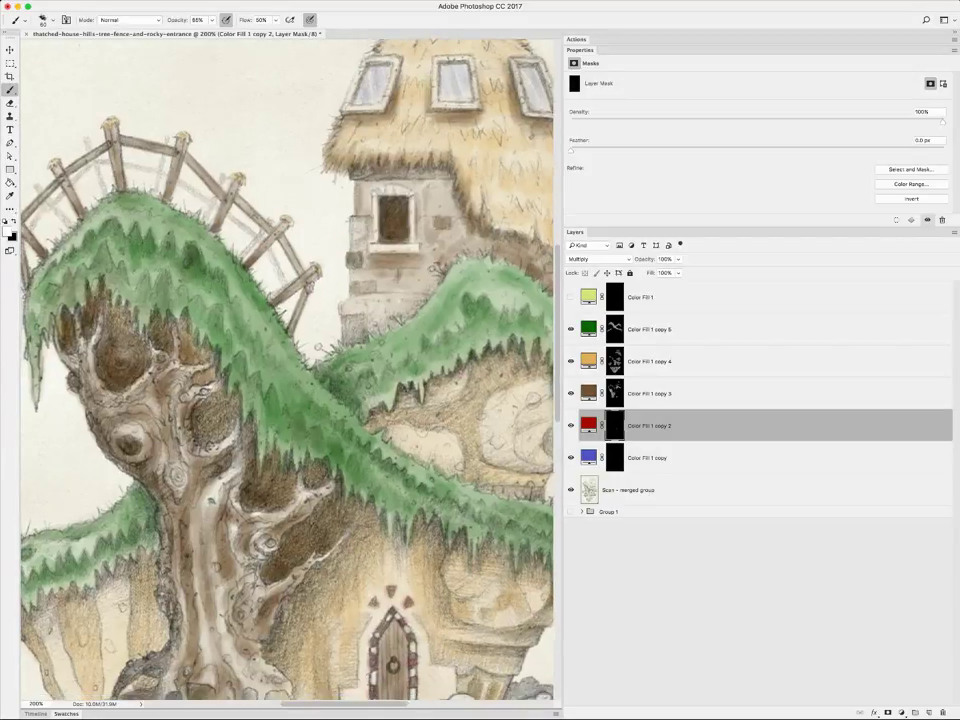
Make the yellow-green Color Fill 1 layer visible and target its mask
scroll(287, 370, down, 5)
scroll(287, 370, down, 2)
scroll(287, 370, right, 2)
scroll(287, 370, right, 1)
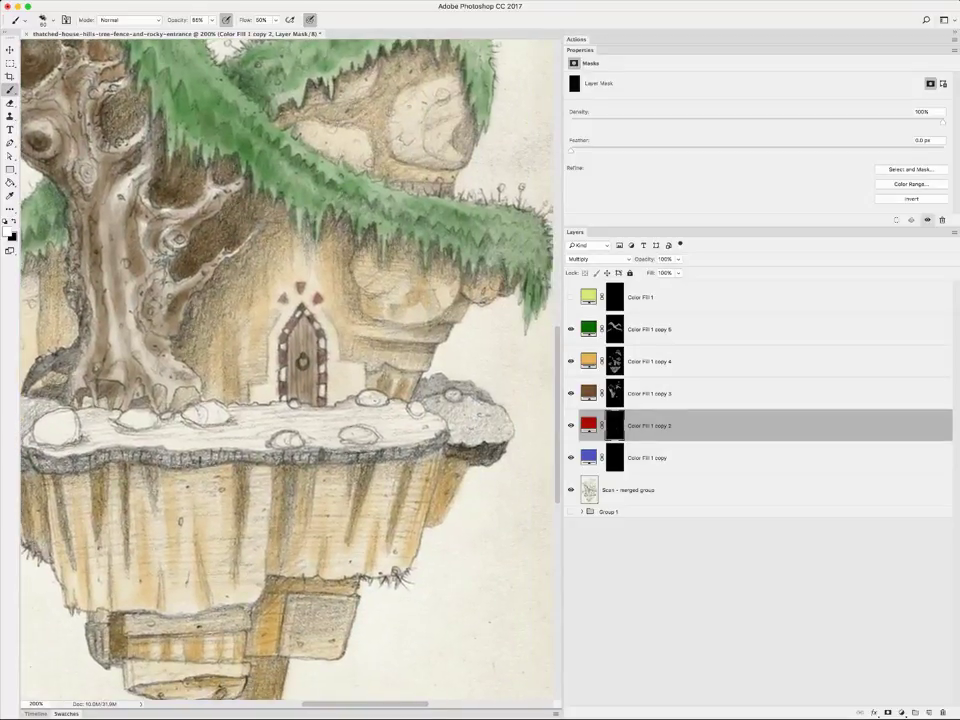
click(571, 297)
click(640, 297)
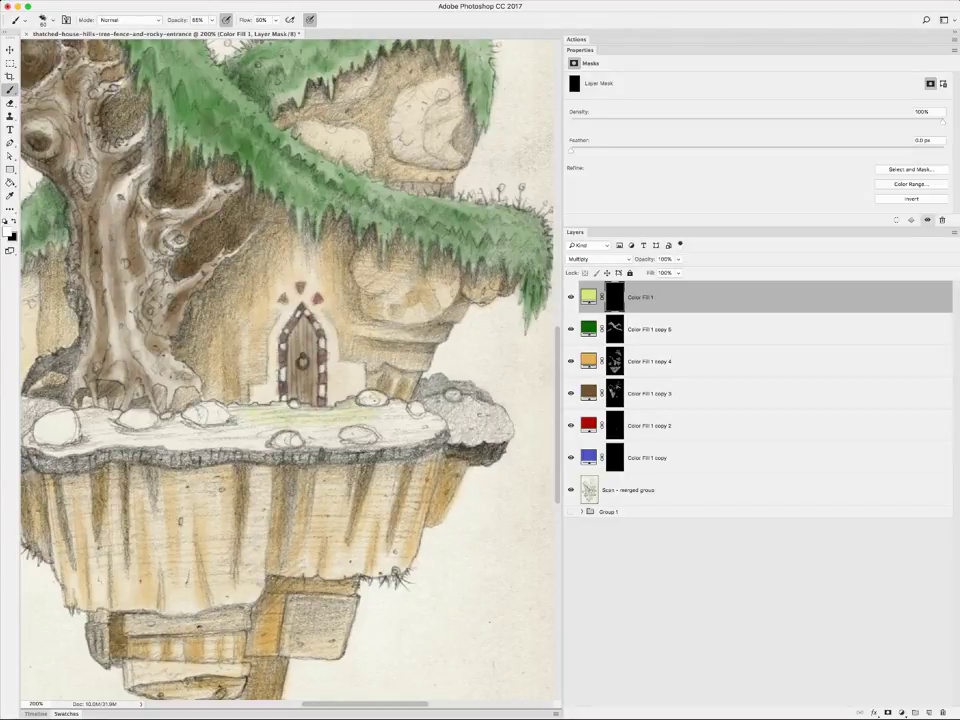
Brush yellow-green over the tree roots' left edge and the ledge top on the Color Fill 1 mask
scroll(285, 370, left, 5)
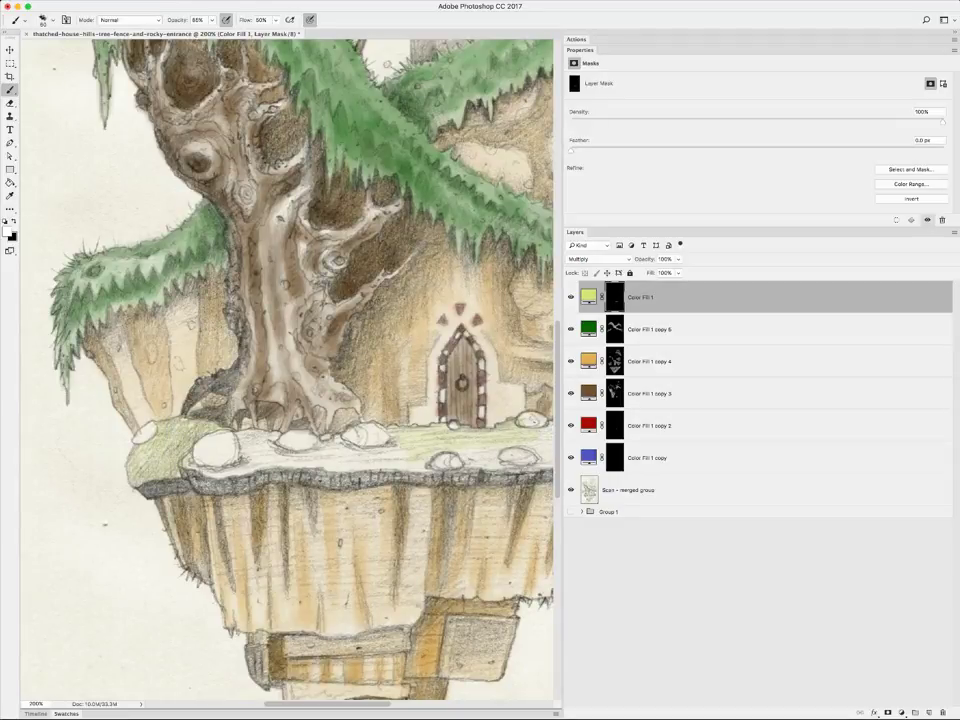
drag(188, 331, 184, 350)
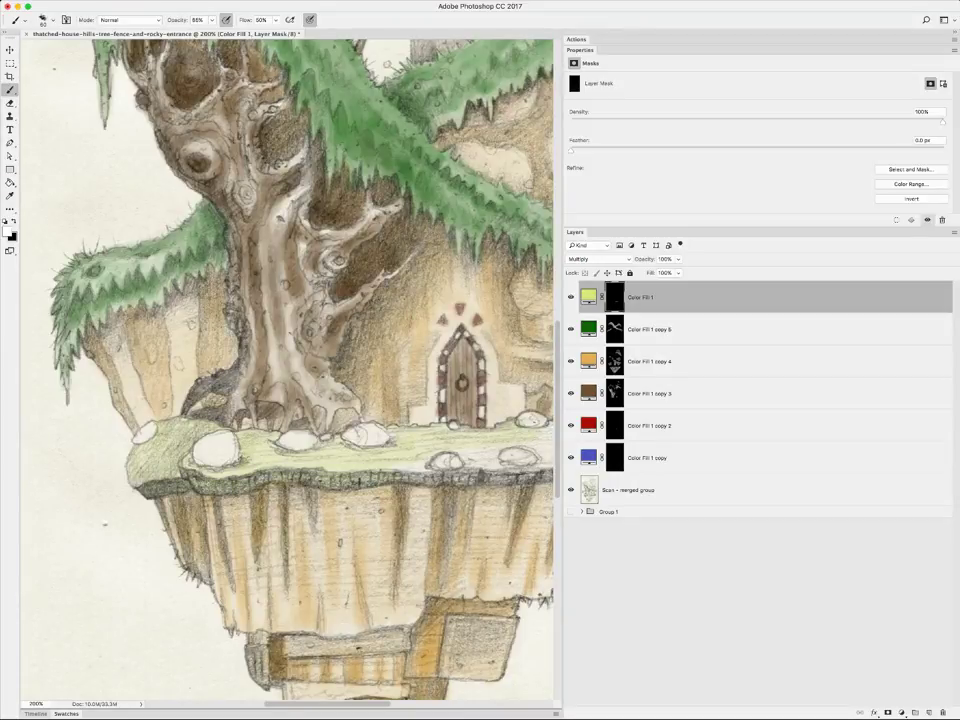
scroll(287, 370, right, 5)
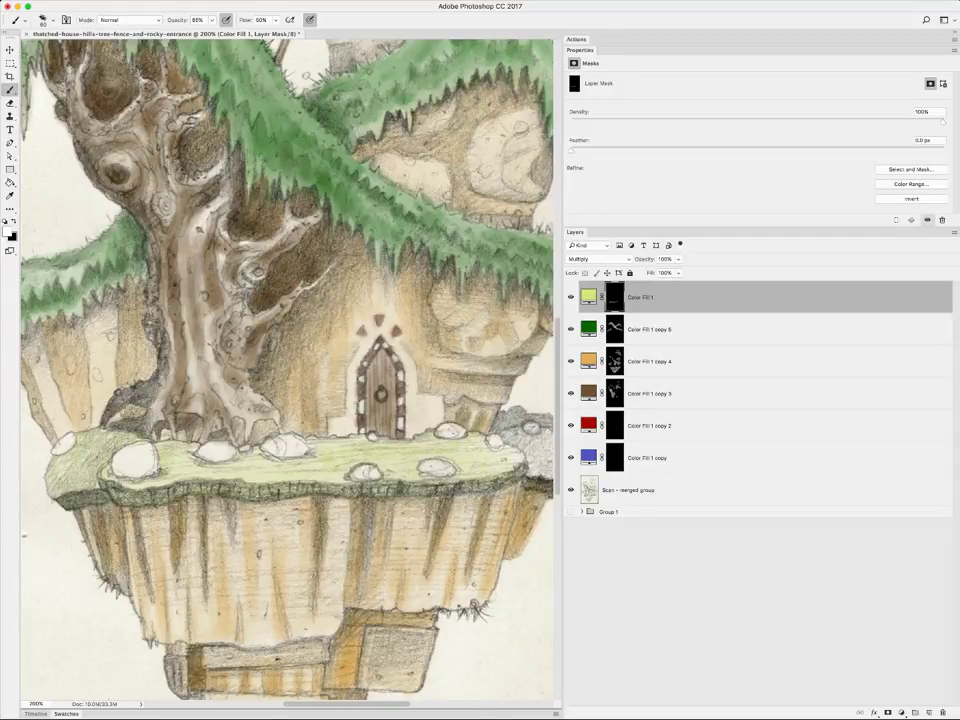
scroll(287, 370, right, 5)
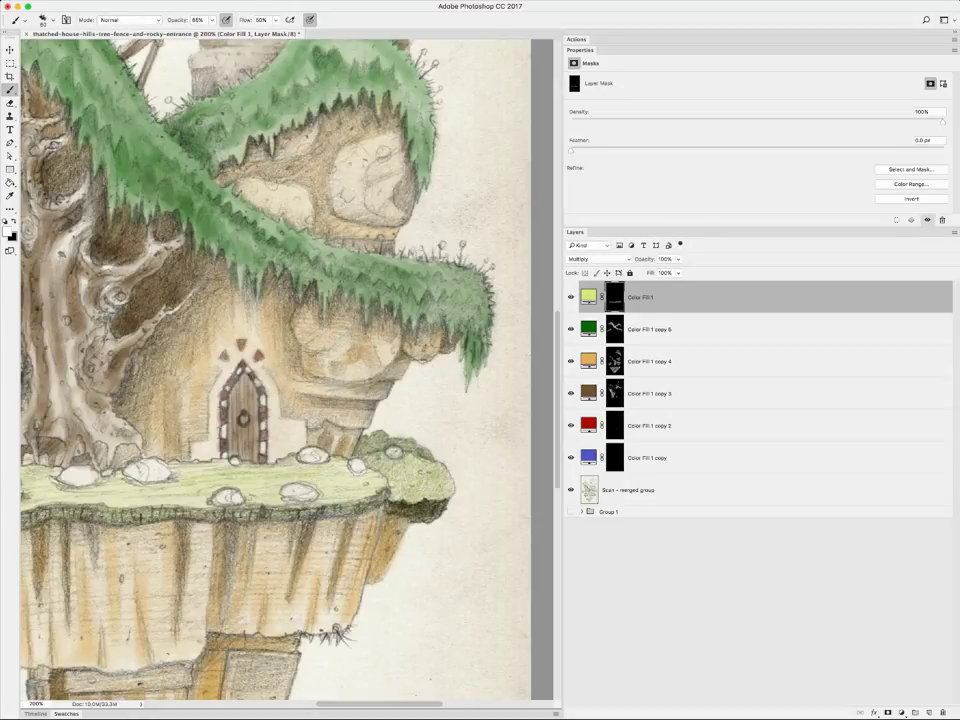
scroll(285, 370, up, 3)
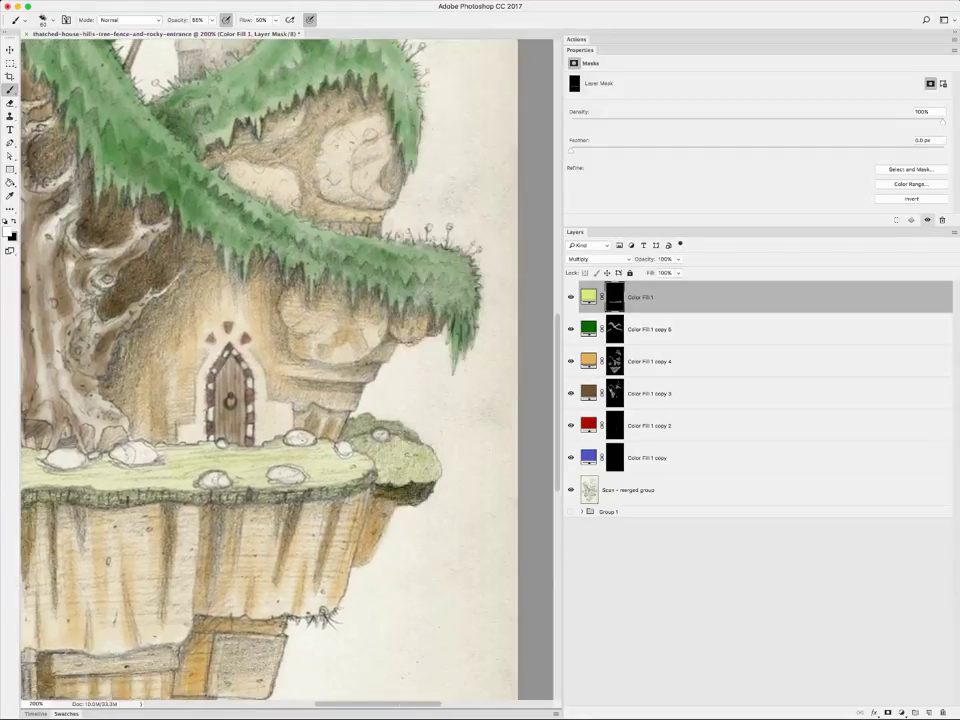
scroll(285, 370, left, 5)
scroll(285, 370, up, 2)
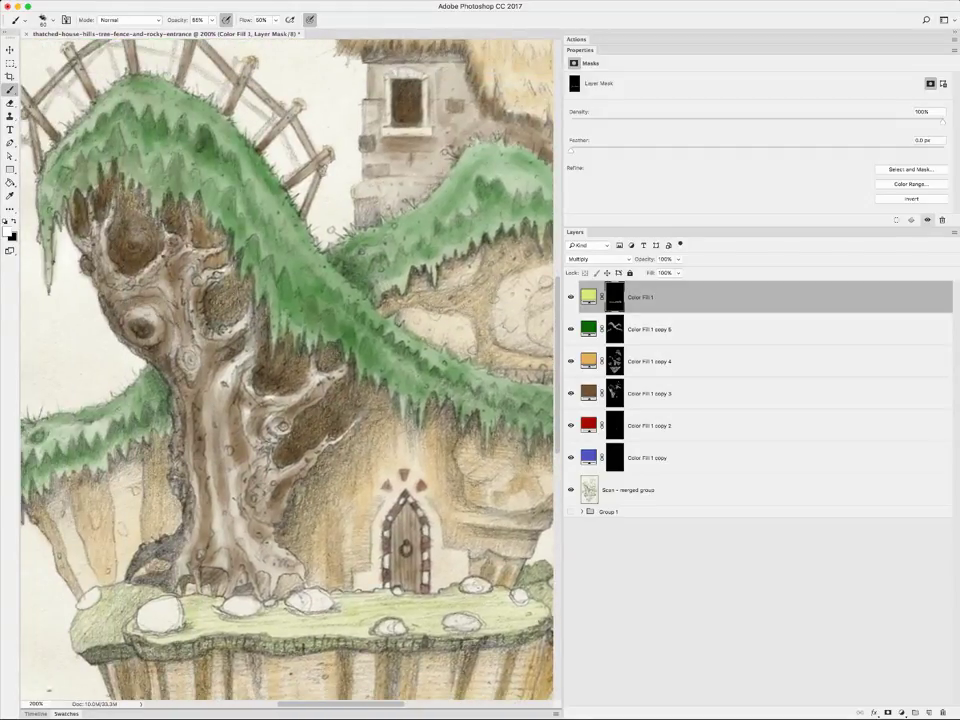
scroll(285, 370, down, 5)
scroll(285, 370, up, 1)
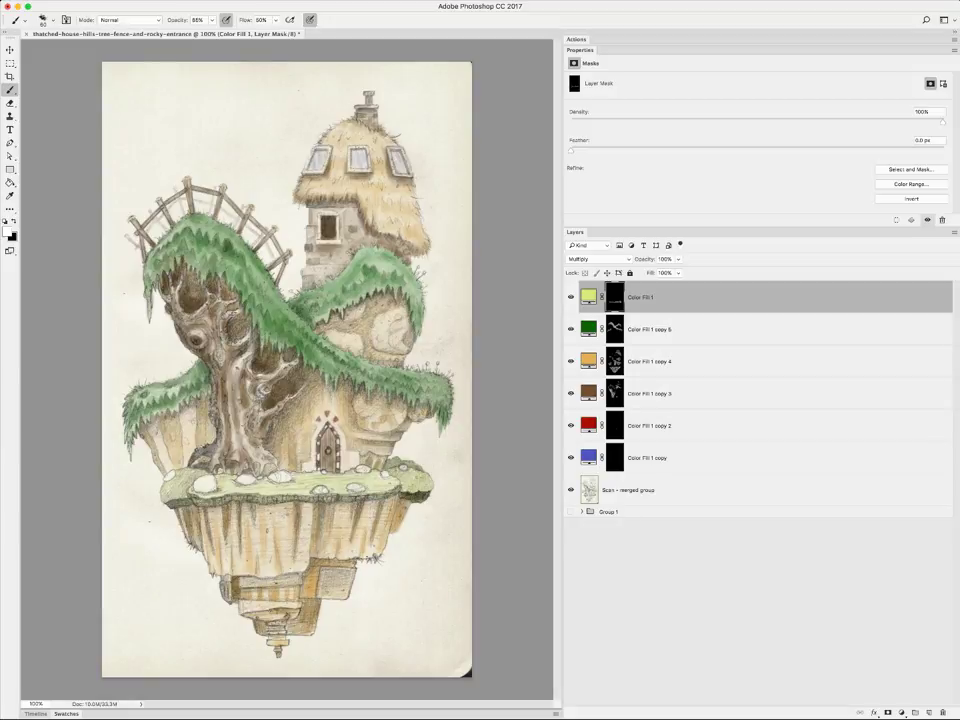
key(i)
click(588, 297)
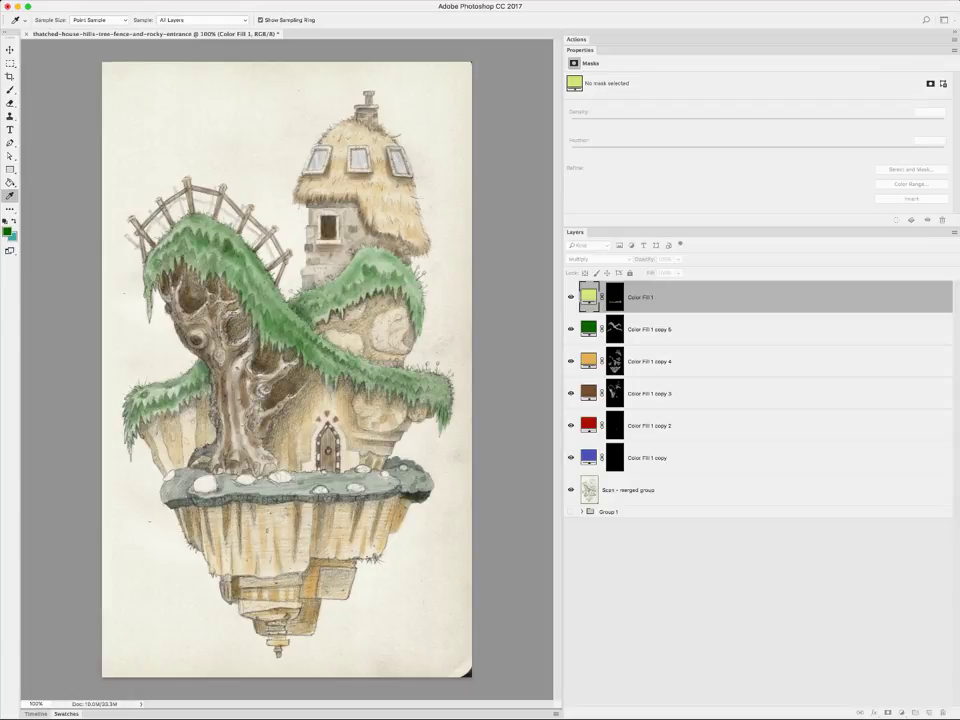
key(b)
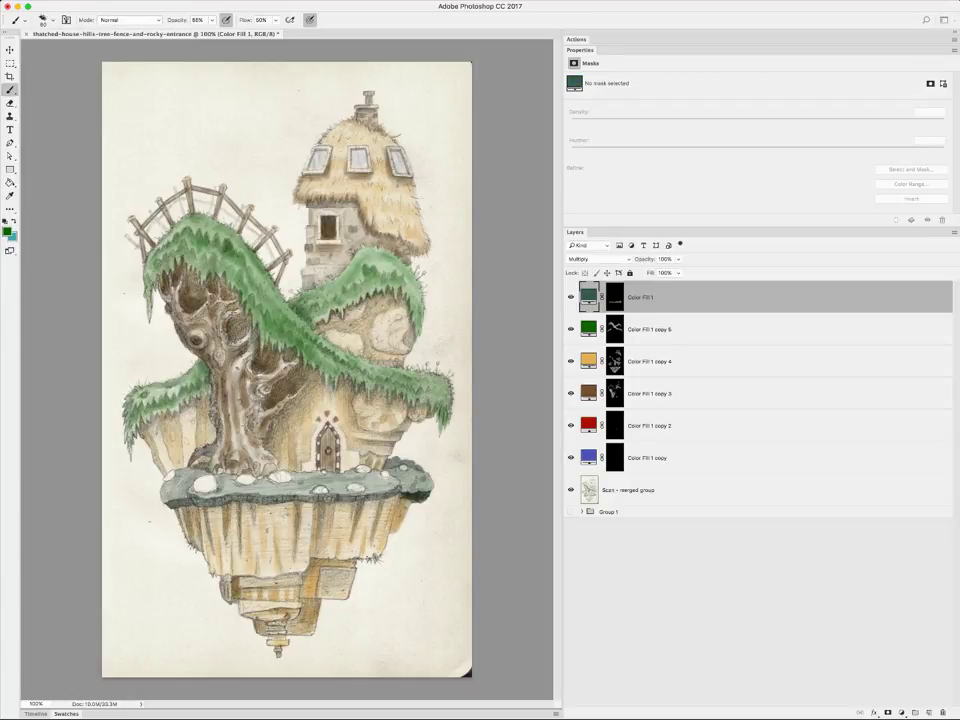
Sample a saturated green from the Swatches for Color Fill 1 and target its mask
key(i)
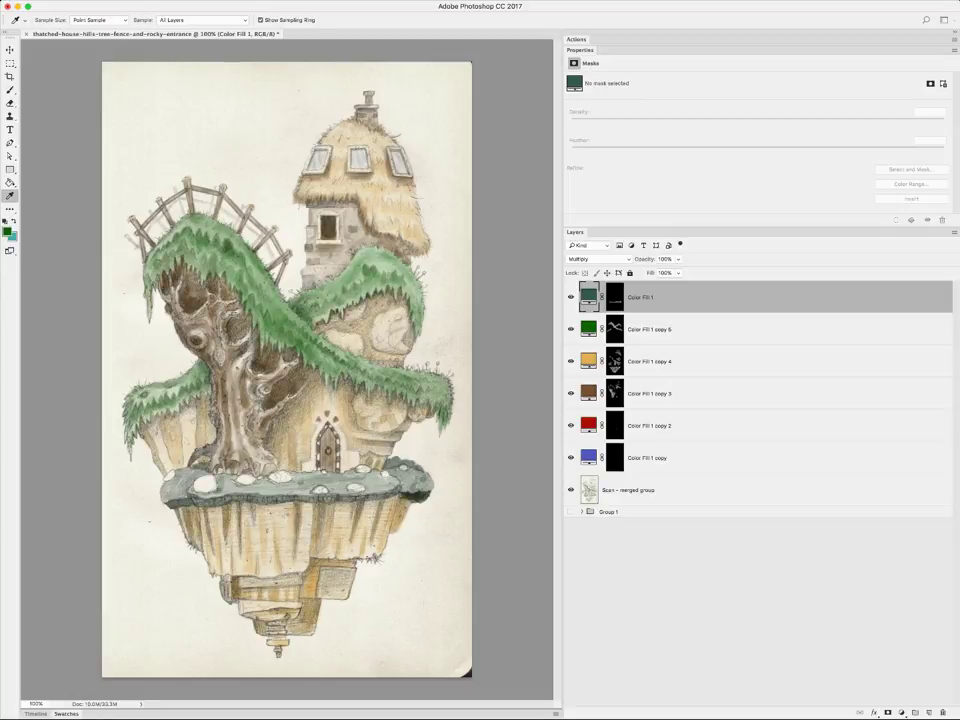
key(b)
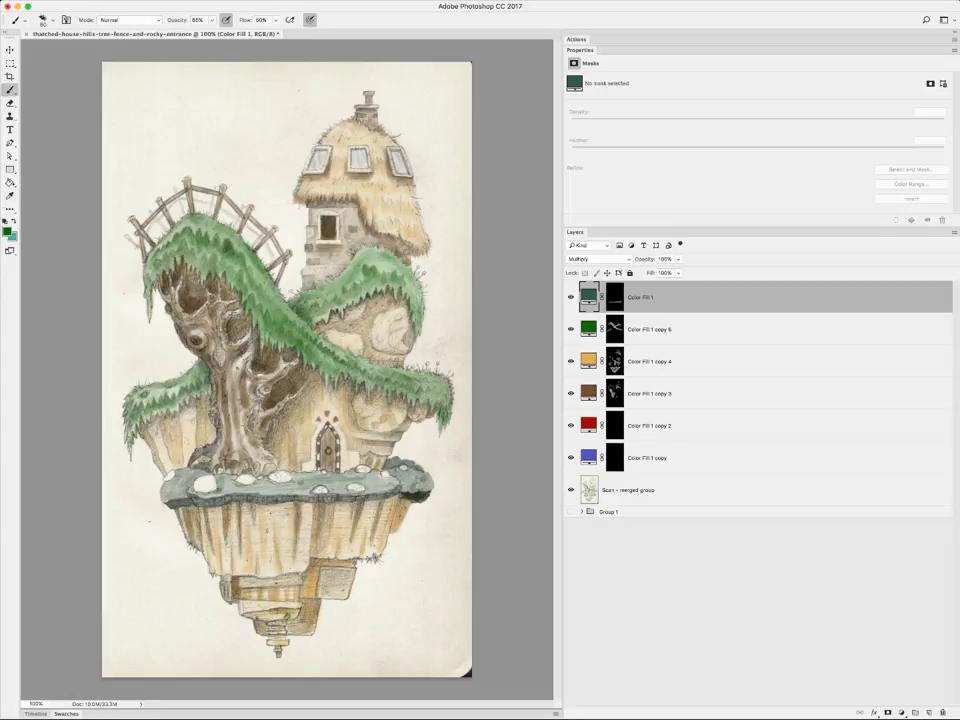
click(66, 713)
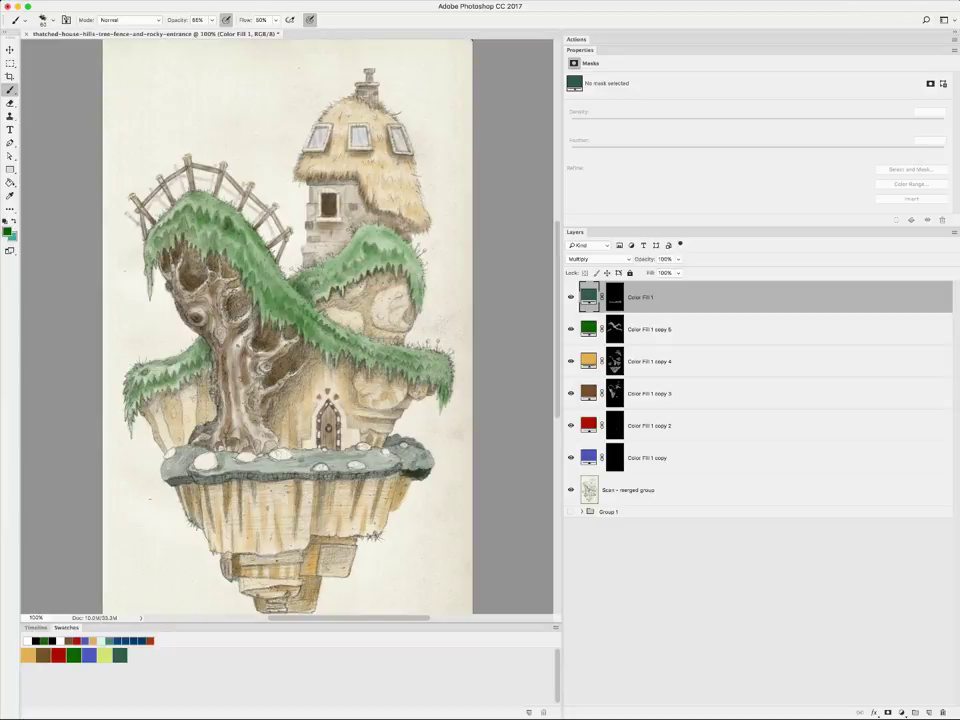
key(i)
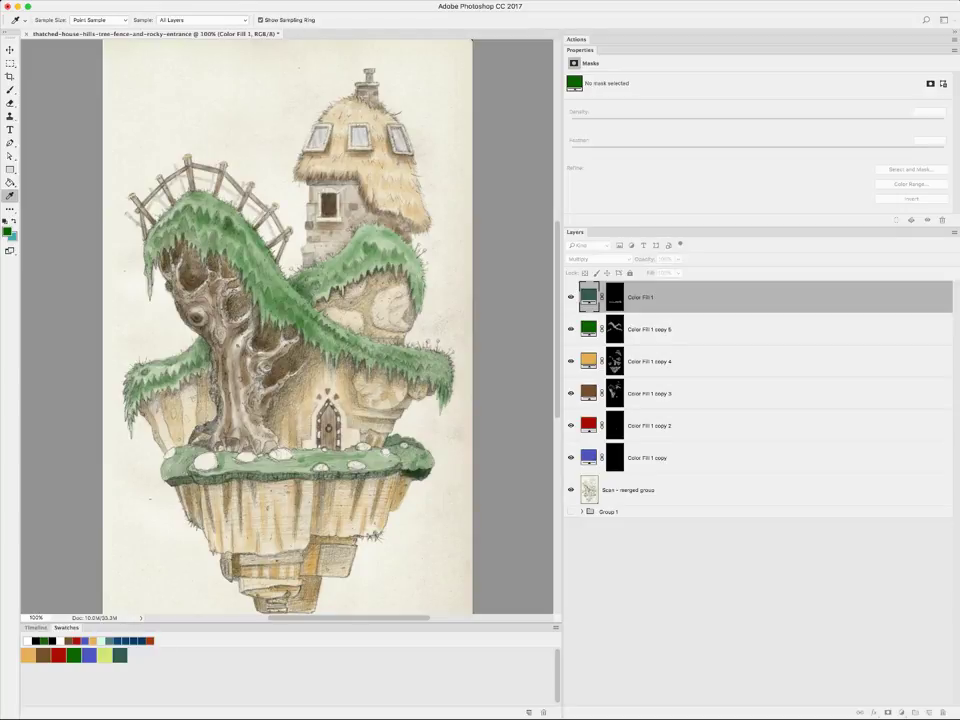
key(b)
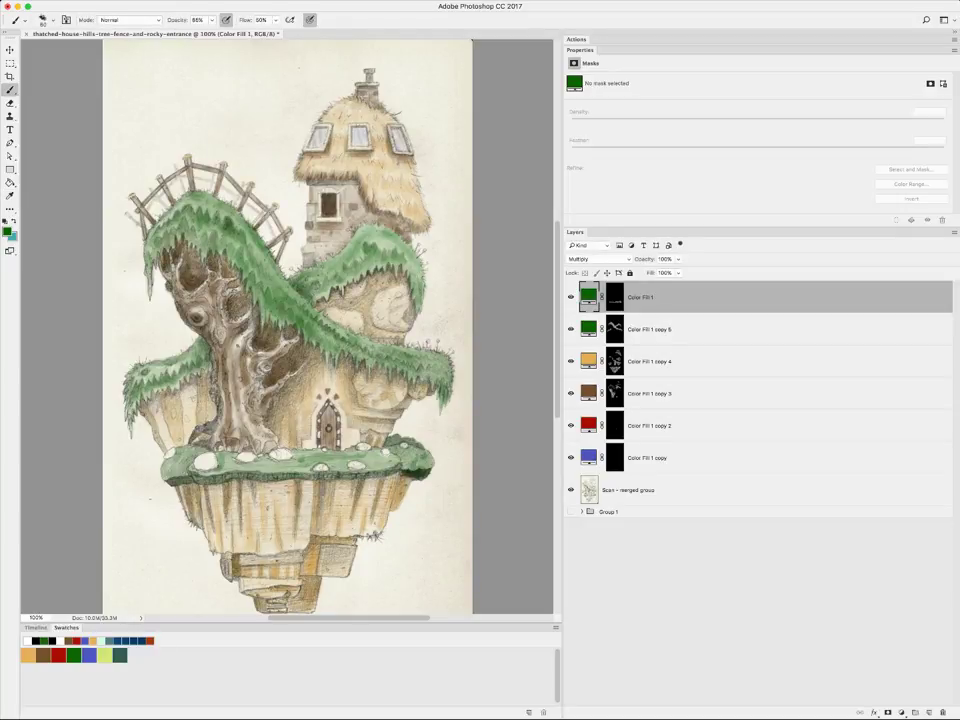
click(614, 297)
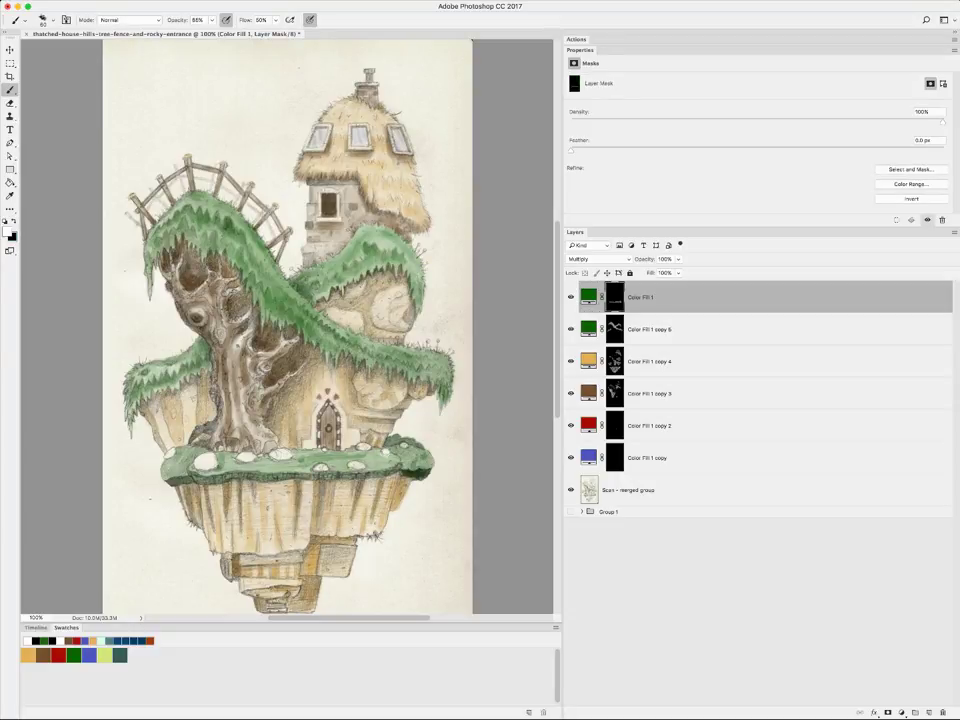
Zoom in to 300% and select the tan Color Fill 1 copy 4 layer
key(ctrl+plus)
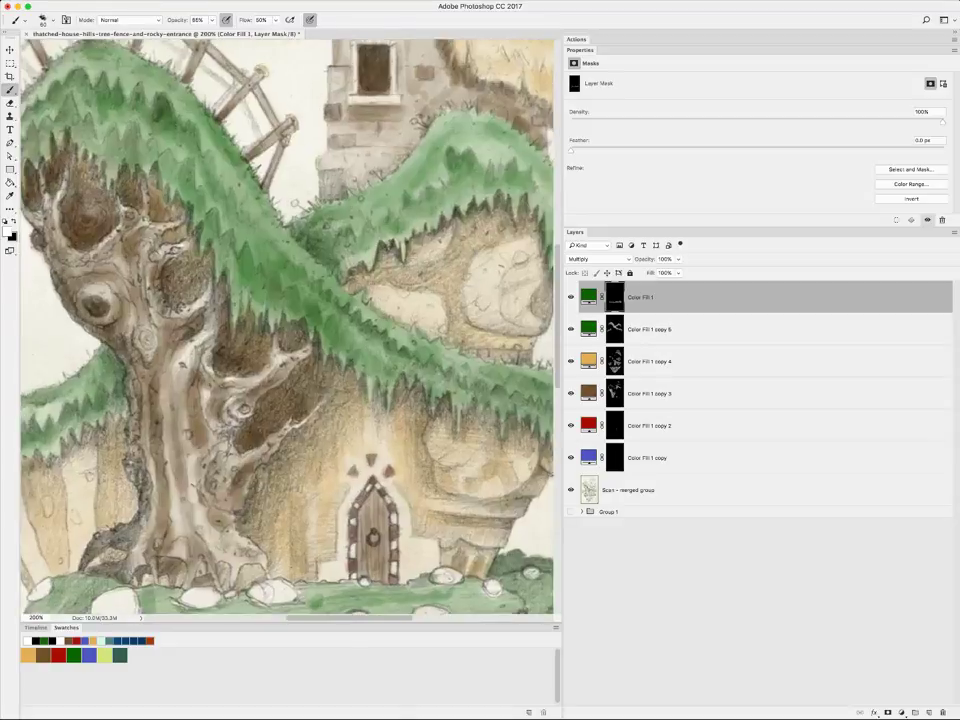
key(ctrl+plus)
scroll(286, 326, down, 5)
scroll(286, 326, down, 3)
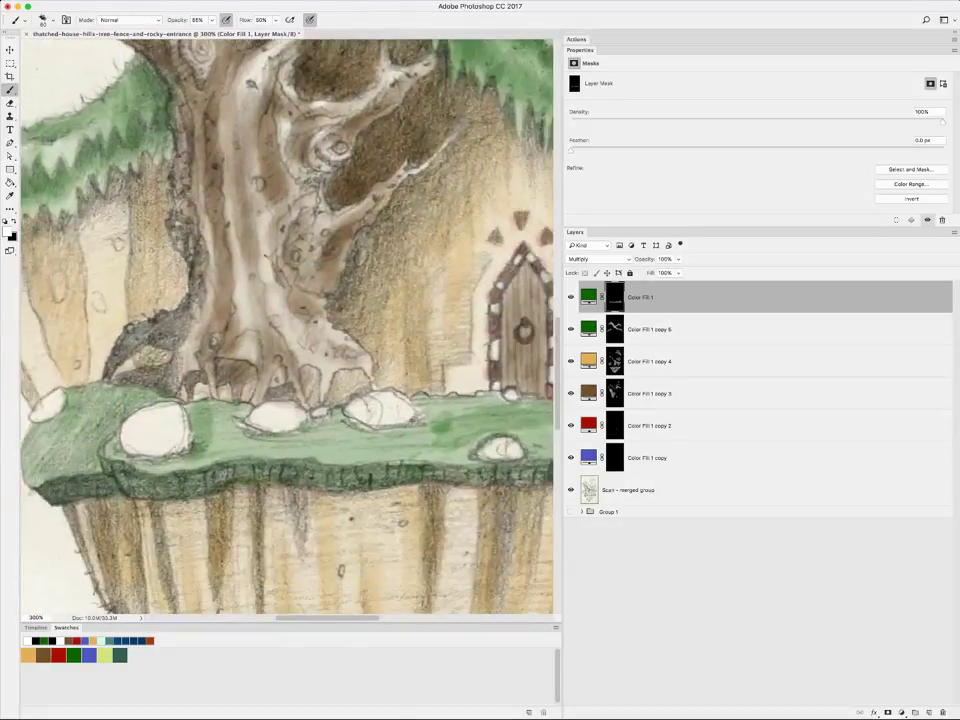
scroll(286, 326, down, 1)
click(650, 393)
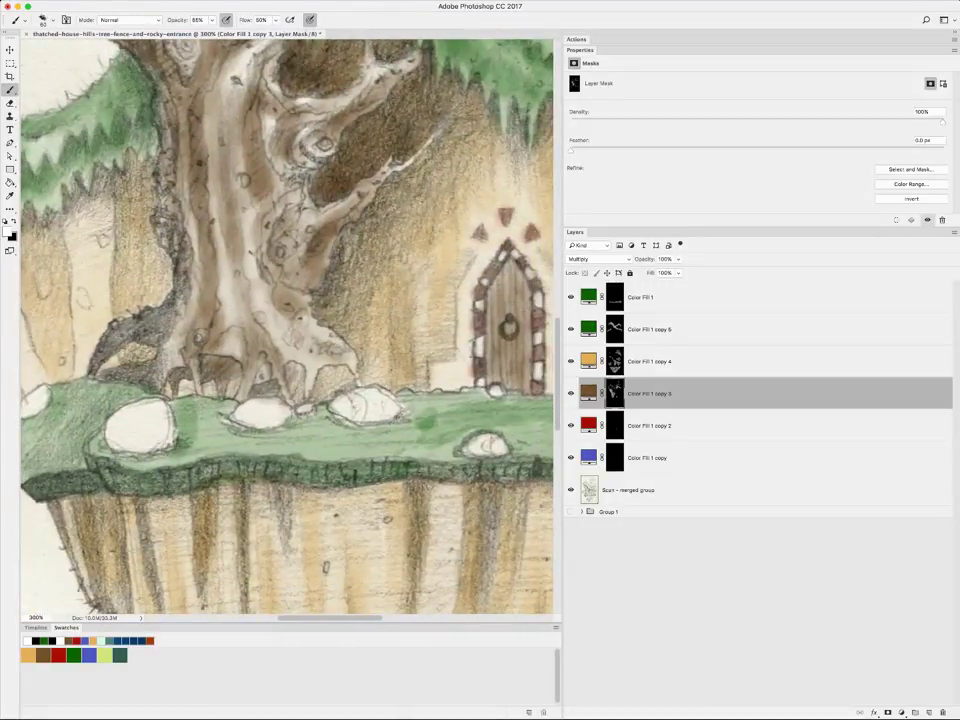
click(650, 361)
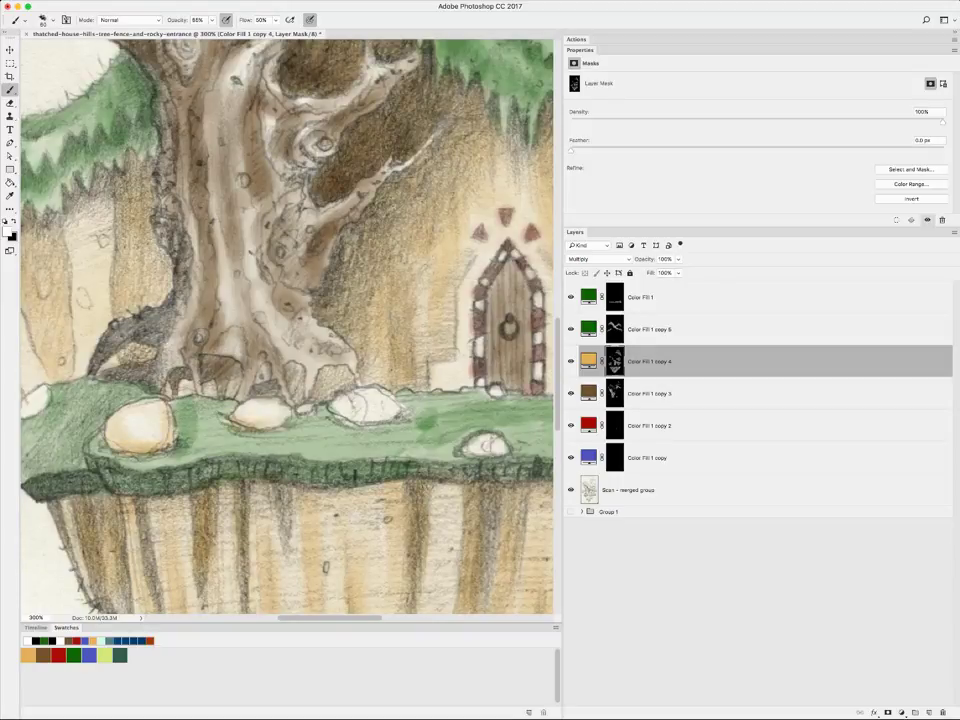
Tint the lower edges of two ledge rocks tan on the copy 4 mask
drag(355, 416, 376, 416)
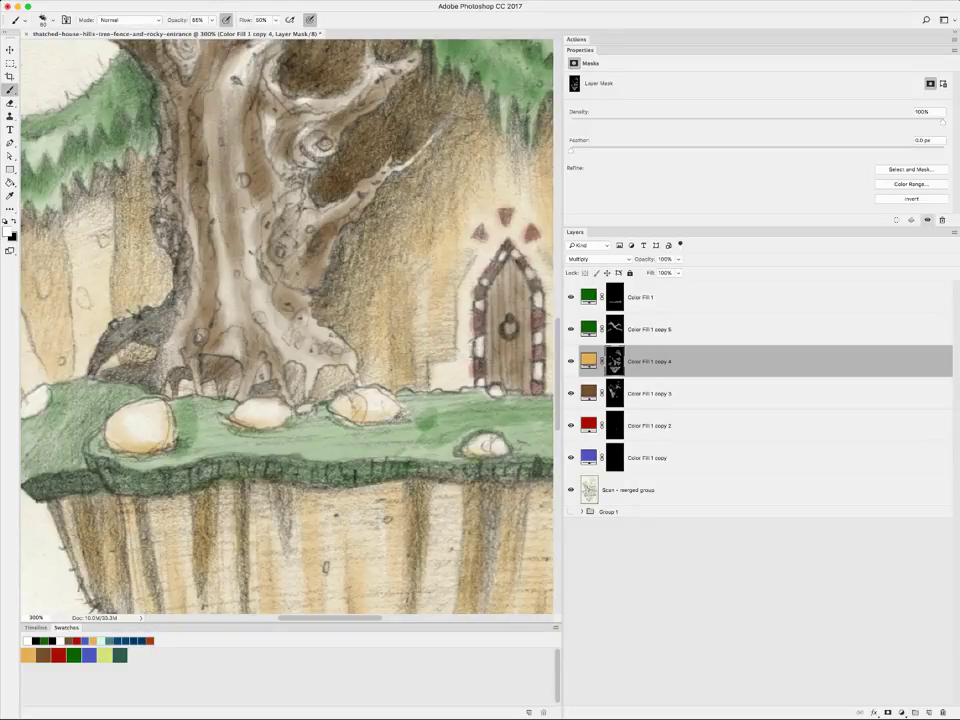
drag(463, 452, 487, 452)
scroll(286, 325, up, 3)
scroll(286, 325, right, 3)
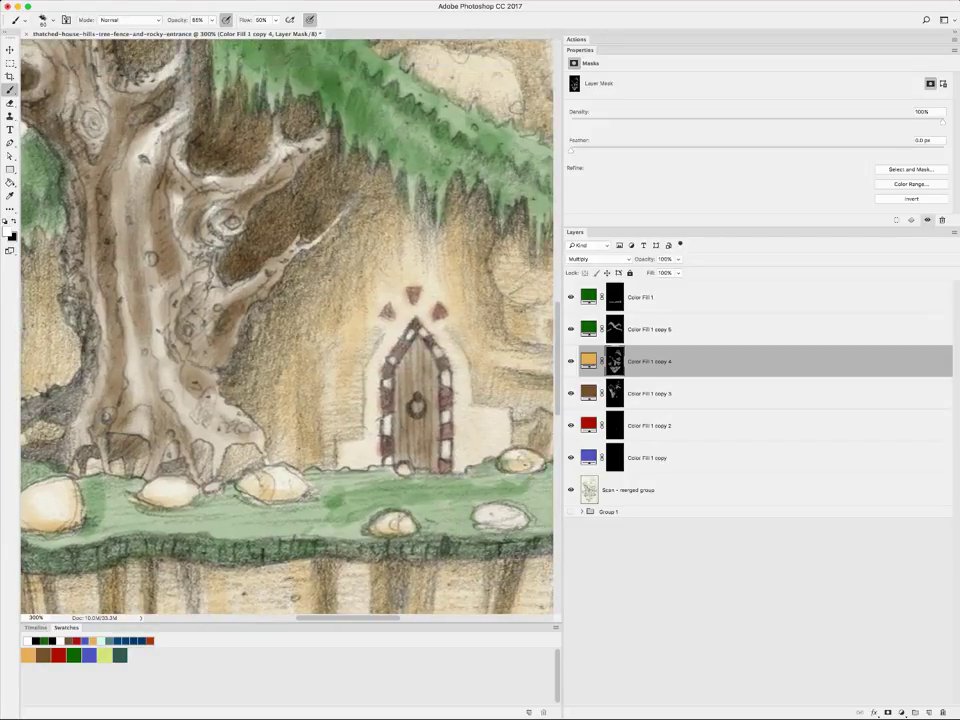
scroll(286, 325, right, 5)
scroll(286, 325, down, 1)
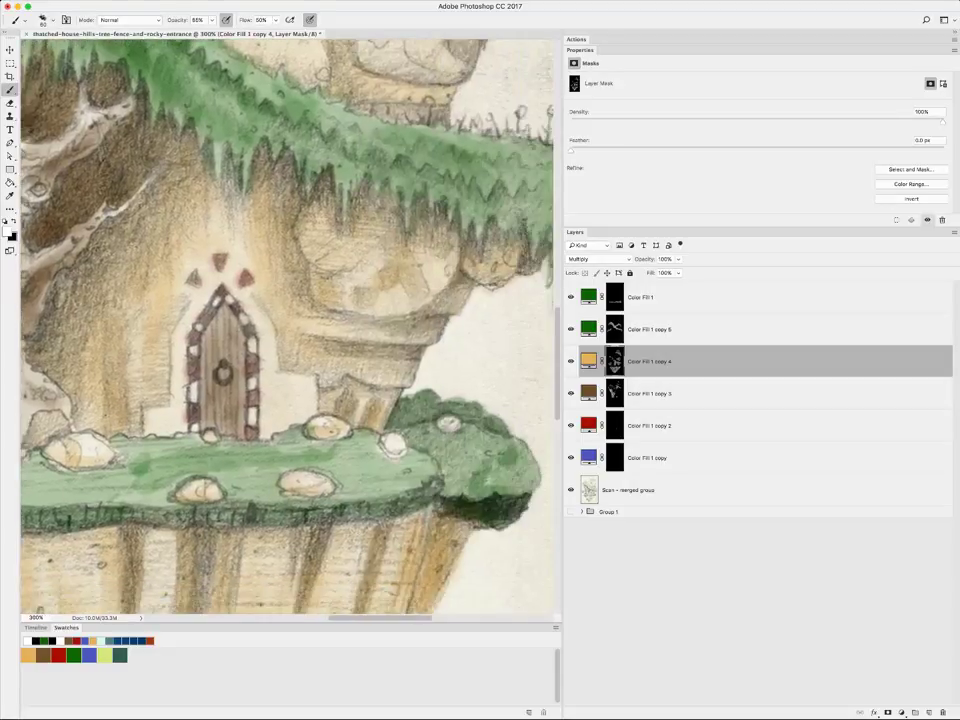
scroll(286, 325, right, 1)
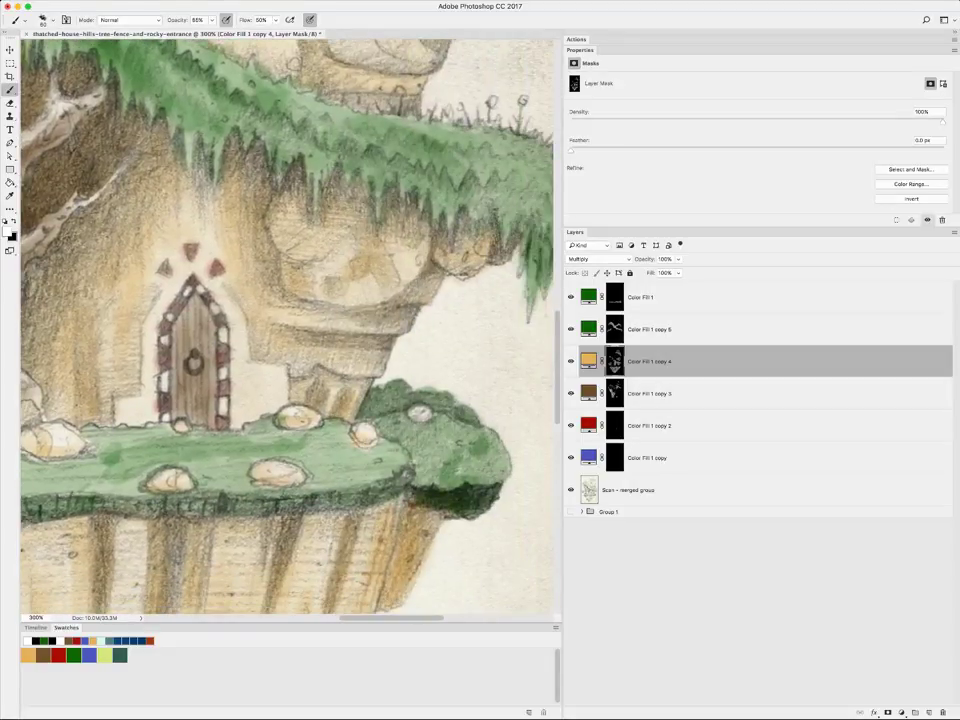
scroll(286, 325, down, 1)
scroll(286, 325, down, 5)
scroll(286, 325, left, 6)
scroll(286, 325, up, 2)
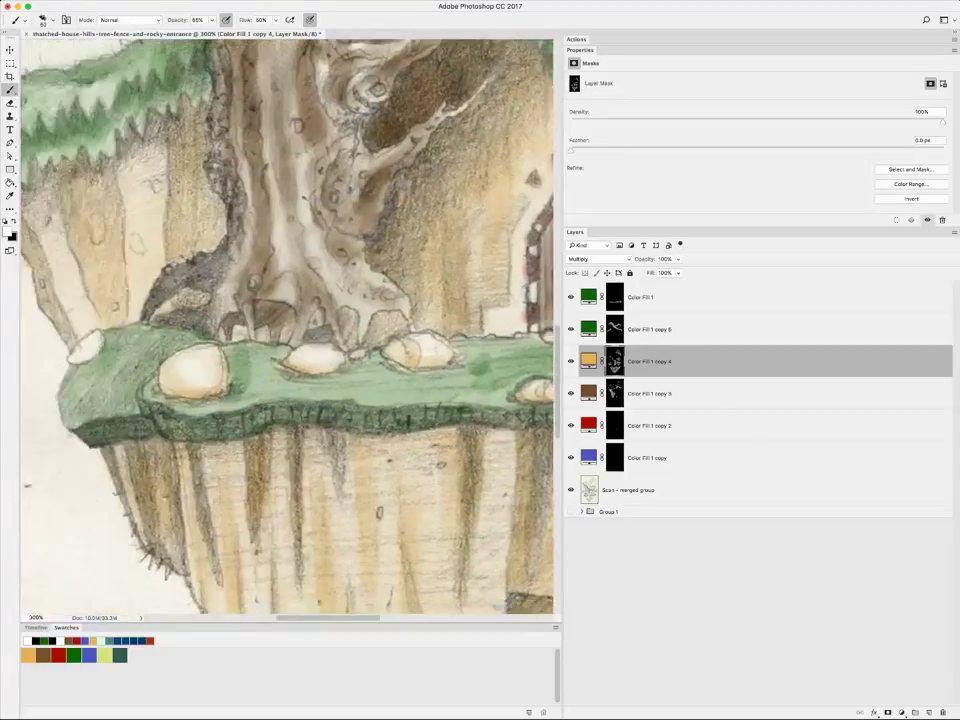
scroll(286, 325, left, 4)
scroll(286, 325, up, 2)
scroll(286, 325, left, 1)
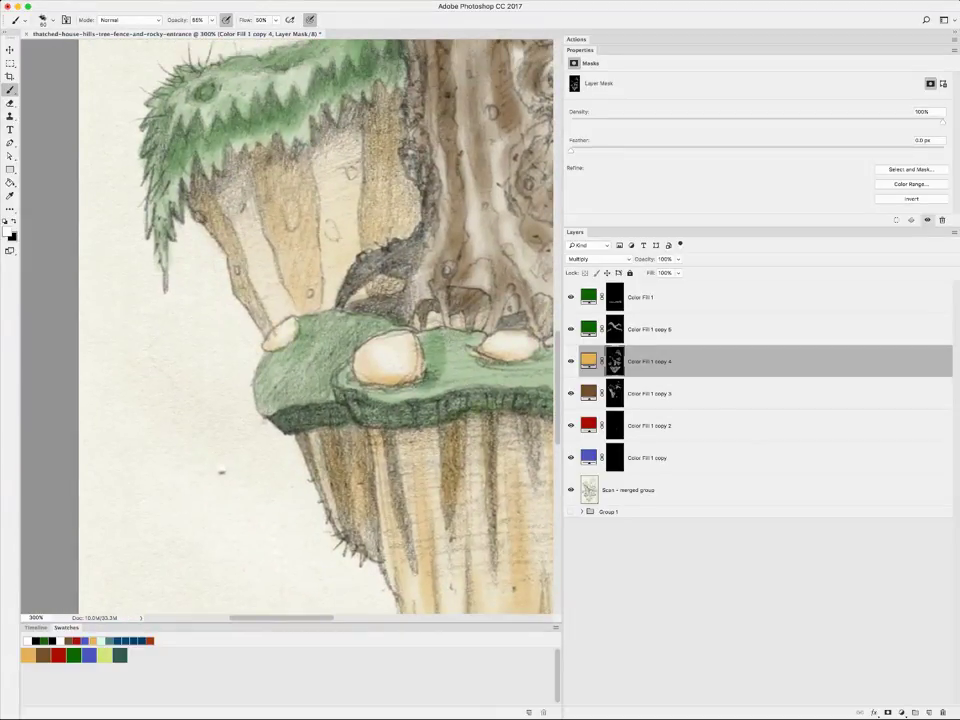
Select Color Fill 1 copy 3 and shade the left rock face and rock edges brown
click(650, 393)
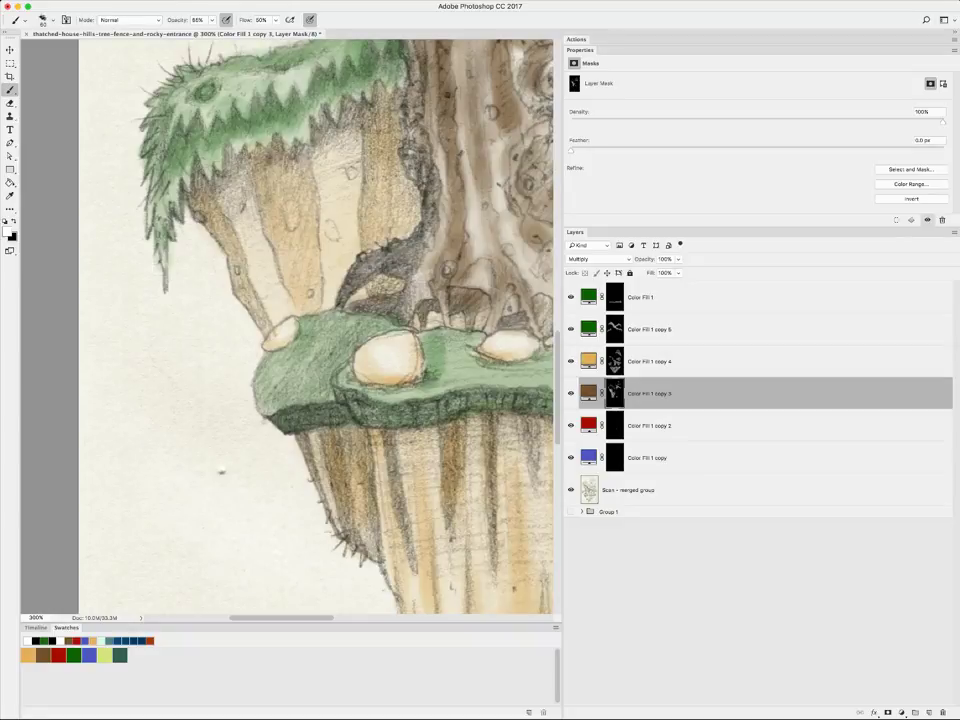
drag(292, 200, 284, 236)
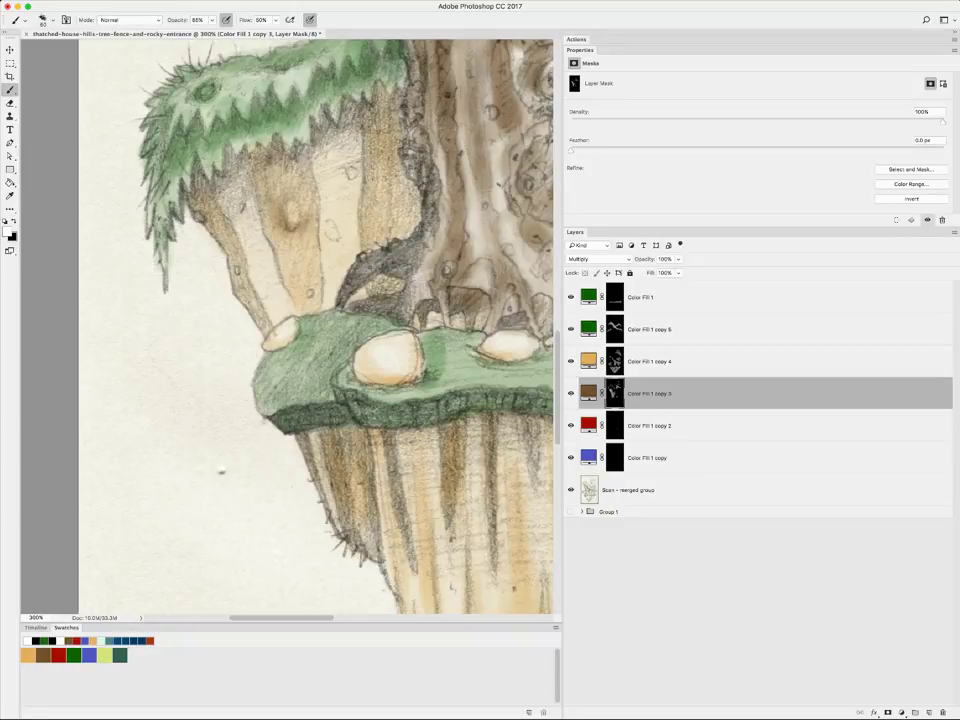
mouse_move(165, 136)
mouse_down()
mouse_move(184, 128)
mouse_move(172, 168)
mouse_move(176, 140)
mouse_move(193, 178)
mouse_move(150, 140)
mouse_move(176, 190)
mouse_move(177, 182)
mouse_move(182, 227)
mouse_move(207, 250)
mouse_move(235, 239)
mouse_move(251, 215)
mouse_move(298, 209)
mouse_move(270, 204)
mouse_move(260, 220)
mouse_up()
mouse_move(310, 189)
mouse_down()
mouse_move(287, 205)
mouse_move(320, 180)
mouse_move(325, 163)
mouse_up()
mouse_move(306, 218)
mouse_down()
mouse_move(318, 198)
mouse_move(312, 226)
mouse_move(270, 228)
mouse_move(305, 224)
mouse_move(312, 240)
mouse_move(323, 223)
mouse_move(318, 240)
mouse_move(366, 236)
mouse_move(350, 228)
mouse_up()
drag(462, 290, 486, 302)
mouse_move(334, 230)
mouse_down()
mouse_move(366, 216)
mouse_move(347, 241)
mouse_move(320, 217)
mouse_move(321, 229)
mouse_move(328, 195)
mouse_move(350, 212)
mouse_move(366, 196)
mouse_move(372, 220)
mouse_up()
scroll(285, 325, down, 3)
scroll(285, 325, right, 3)
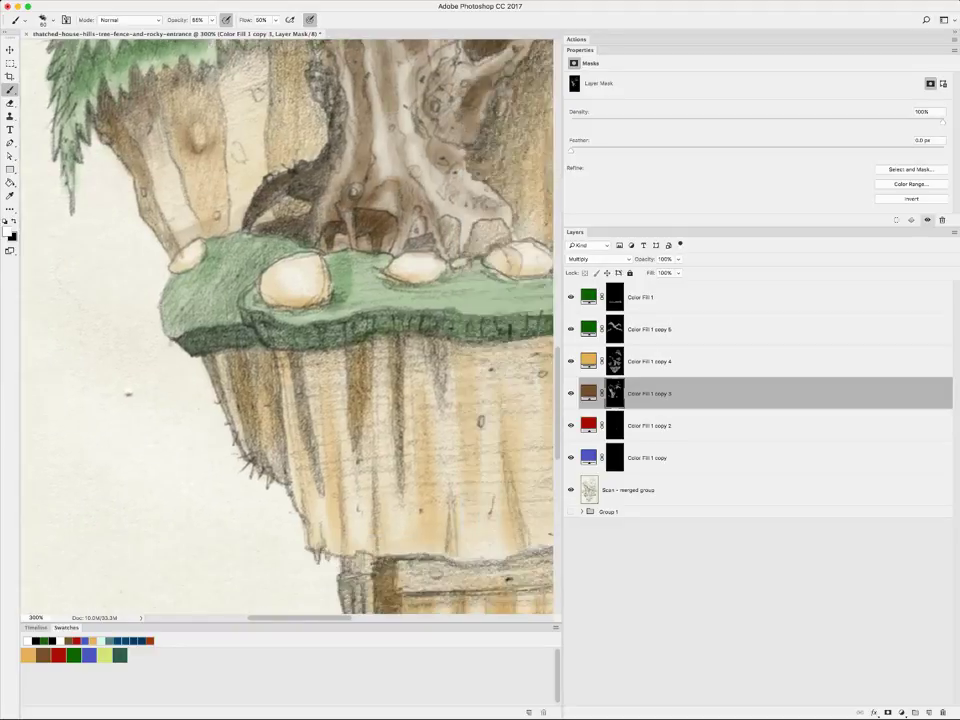
Shade around the tree roots and the rock left of the trunk brown
mouse_move(306, 173)
mouse_down()
mouse_move(325, 181)
mouse_move(300, 186)
mouse_move(313, 160)
mouse_move(324, 186)
mouse_move(338, 161)
mouse_move(338, 175)
mouse_move(358, 163)
mouse_up()
drag(430, 215, 445, 242)
mouse_move(350, 184)
mouse_down()
mouse_move(362, 162)
mouse_move(378, 165)
mouse_move(346, 161)
mouse_up()
drag(445, 245, 460, 213)
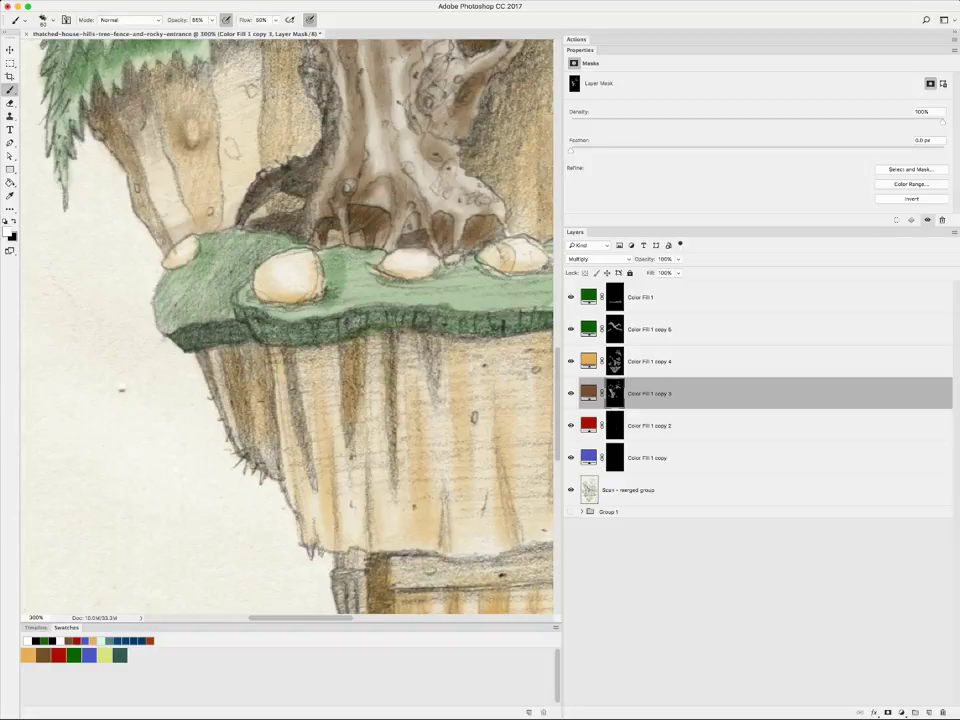
mouse_move(279, 202)
mouse_down()
mouse_move(290, 212)
mouse_move(274, 193)
mouse_move(243, 184)
mouse_move(254, 173)
mouse_move(290, 174)
mouse_up()
mouse_move(214, 158)
mouse_down()
mouse_move(202, 148)
mouse_move(225, 153)
mouse_move(192, 159)
mouse_up()
scroll(290, 300, up, 5)
mouse_move(228, 205)
mouse_down()
mouse_move(232, 175)
mouse_move(242, 198)
mouse_move(217, 130)
mouse_move(215, 205)
mouse_move(236, 224)
mouse_move(222, 234)
mouse_up()
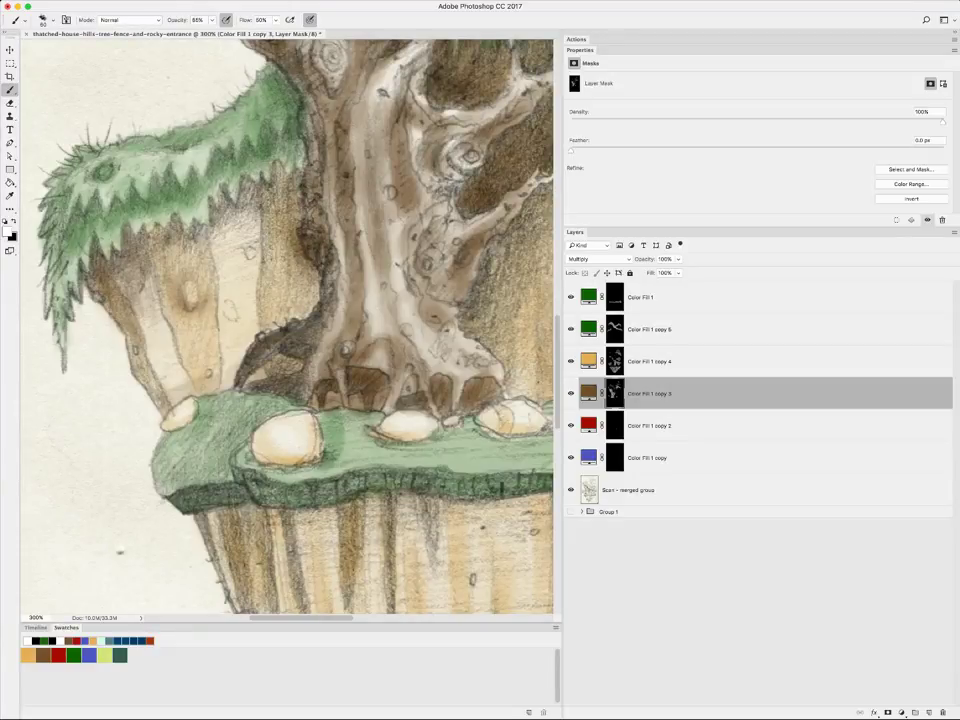
mouse_move(210, 160)
mouse_down()
mouse_move(211, 122)
mouse_move(206, 168)
mouse_move(185, 133)
mouse_move(192, 204)
mouse_move(176, 162)
mouse_move(178, 184)
mouse_move(160, 190)
mouse_move(155, 170)
mouse_move(147, 178)
mouse_move(140, 170)
mouse_move(116, 196)
mouse_up()
Build up vertical brown strokes on the left rock below the green spikes
mouse_move(110, 166)
mouse_down()
mouse_move(108, 205)
mouse_move(125, 250)
mouse_move(185, 236)
mouse_move(178, 201)
mouse_move(195, 185)
mouse_move(192, 174)
mouse_move(192, 198)
mouse_move(193, 186)
mouse_up()
drag(170, 194, 174, 180)
mouse_move(170, 218)
mouse_down()
mouse_move(168, 201)
mouse_move(162, 275)
mouse_up()
drag(124, 232, 125, 262)
mouse_move(197, 178)
mouse_down()
mouse_move(197, 222)
mouse_move(208, 151)
mouse_up()
drag(216, 198, 218, 155)
mouse_move(220, 230)
mouse_down()
mouse_move(220, 192)
mouse_move(210, 188)
mouse_up()
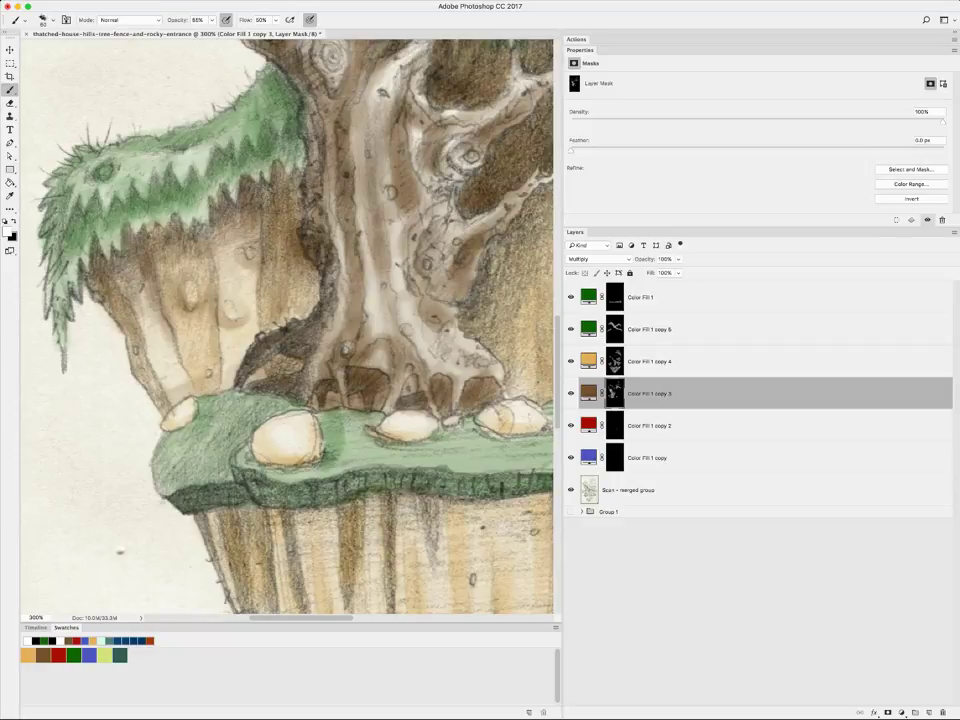
mouse_move(203, 250)
mouse_down()
mouse_move(202, 217)
mouse_move(225, 202)
mouse_up()
mouse_move(234, 239)
mouse_down()
mouse_move(234, 214)
mouse_move(215, 210)
mouse_up()
scroll(230, 230, right, 5)
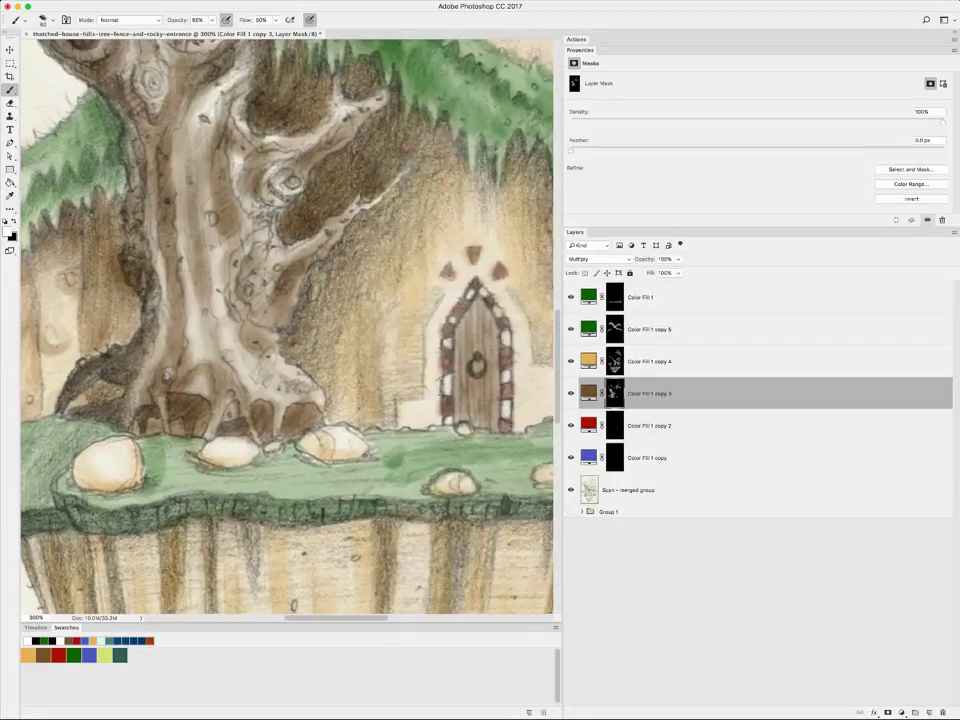
scroll(230, 230, up, 1)
drag(238, 256, 235, 205)
mouse_move(230, 280)
mouse_down()
mouse_move(232, 246)
mouse_move(215, 243)
mouse_move(230, 206)
mouse_up()
mouse_move(250, 295)
mouse_down()
mouse_move(236, 266)
mouse_move(246, 291)
mouse_move(250, 224)
mouse_move(280, 165)
mouse_up()
Shade along the tree trunk and the area right of it brown
mouse_move(288, 195)
mouse_down()
mouse_move(302, 124)
mouse_move(318, 112)
mouse_up()
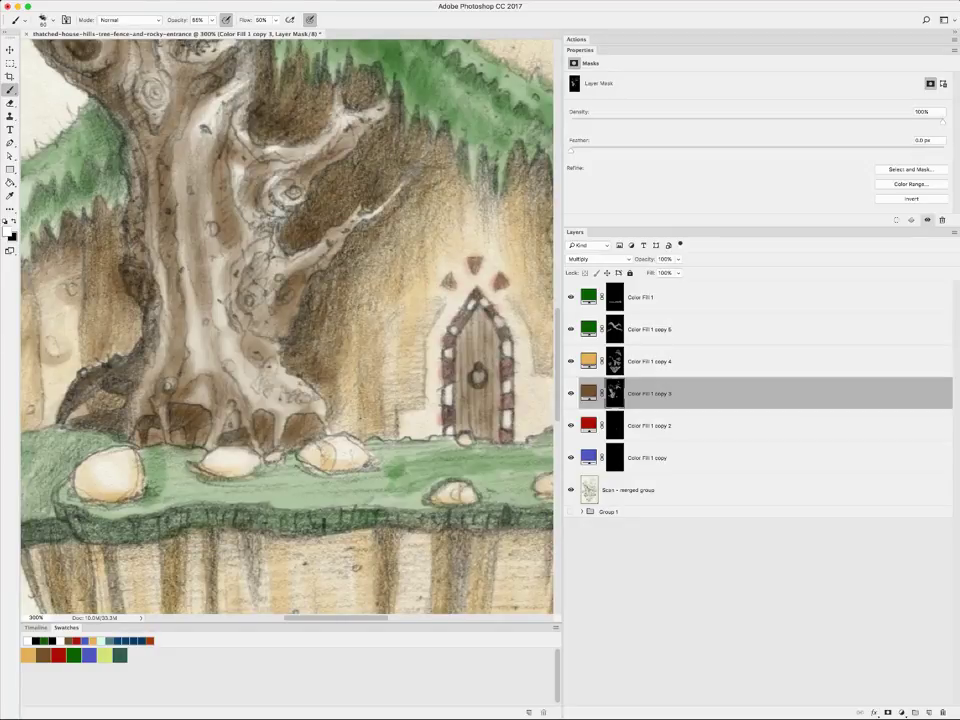
drag(337, 153, 336, 121)
mouse_move(363, 164)
mouse_down()
mouse_move(362, 120)
mouse_move(366, 133)
mouse_move(344, 150)
mouse_move(338, 135)
mouse_up()
mouse_move(331, 180)
mouse_down()
mouse_move(326, 126)
mouse_move(318, 144)
mouse_up()
mouse_move(289, 192)
mouse_down()
mouse_move(271, 210)
mouse_move(250, 322)
mouse_up()
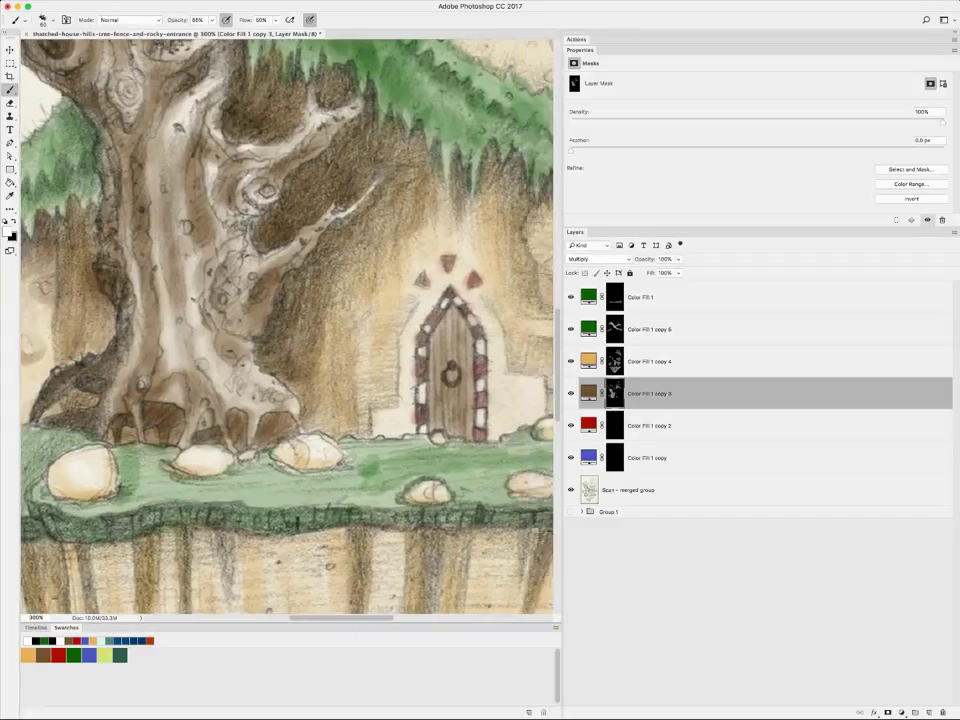
scroll(286, 326, right, 10)
Shade the rock and wall above the door brown, then zoom out to 100%
mouse_move(365, 210)
mouse_down()
mouse_move(386, 185)
mouse_move(325, 216)
mouse_move(270, 206)
mouse_move(248, 100)
mouse_move(245, 152)
mouse_up()
mouse_move(234, 94)
mouse_down()
mouse_move(238, 128)
mouse_move(280, 154)
mouse_move(270, 152)
mouse_move(352, 160)
mouse_move(366, 166)
mouse_move(367, 190)
mouse_move(313, 212)
mouse_move(268, 180)
mouse_up()
key(super+1)
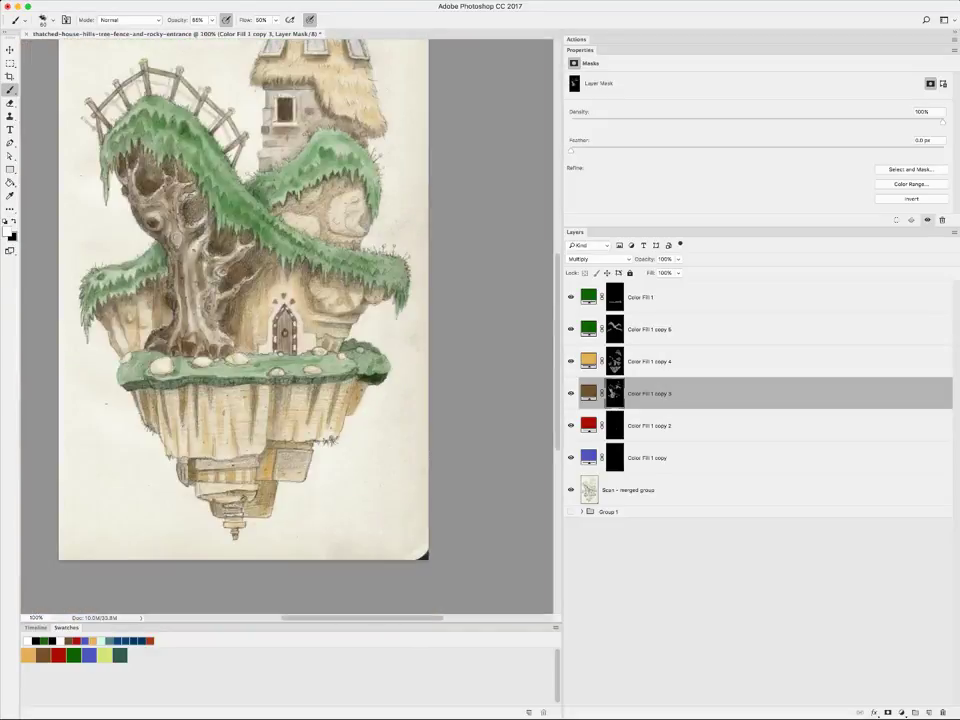
scroll(270, 320, up, 3)
scroll(270, 320, left, 3)
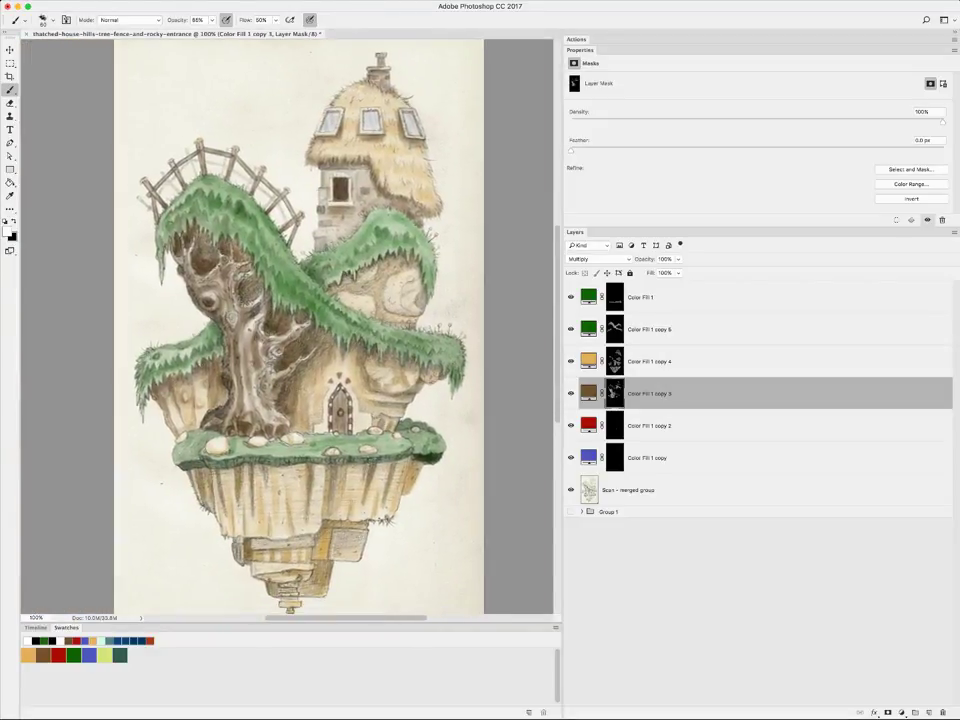